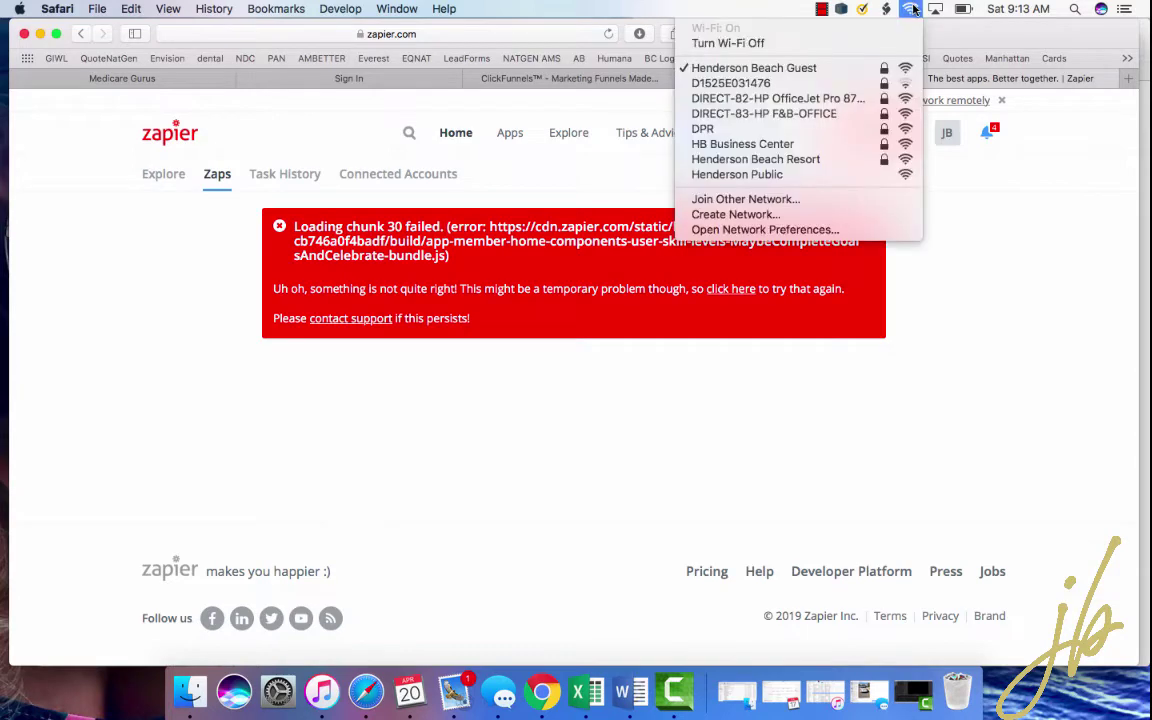
{"action": "left_click", "coordinate": [912, 10]}
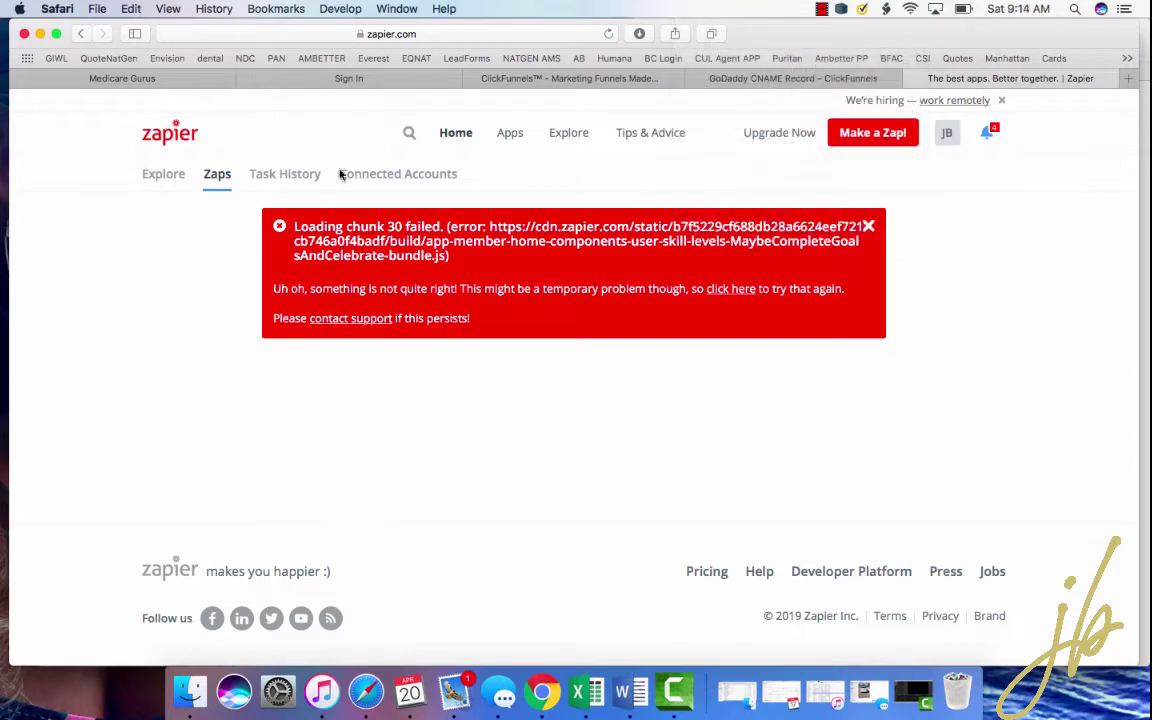
- Start a new zap from the Zaps list, check the Wi-Fi, and reload the stalled editor
{"action": "left_click", "coordinate": [211, 177]}
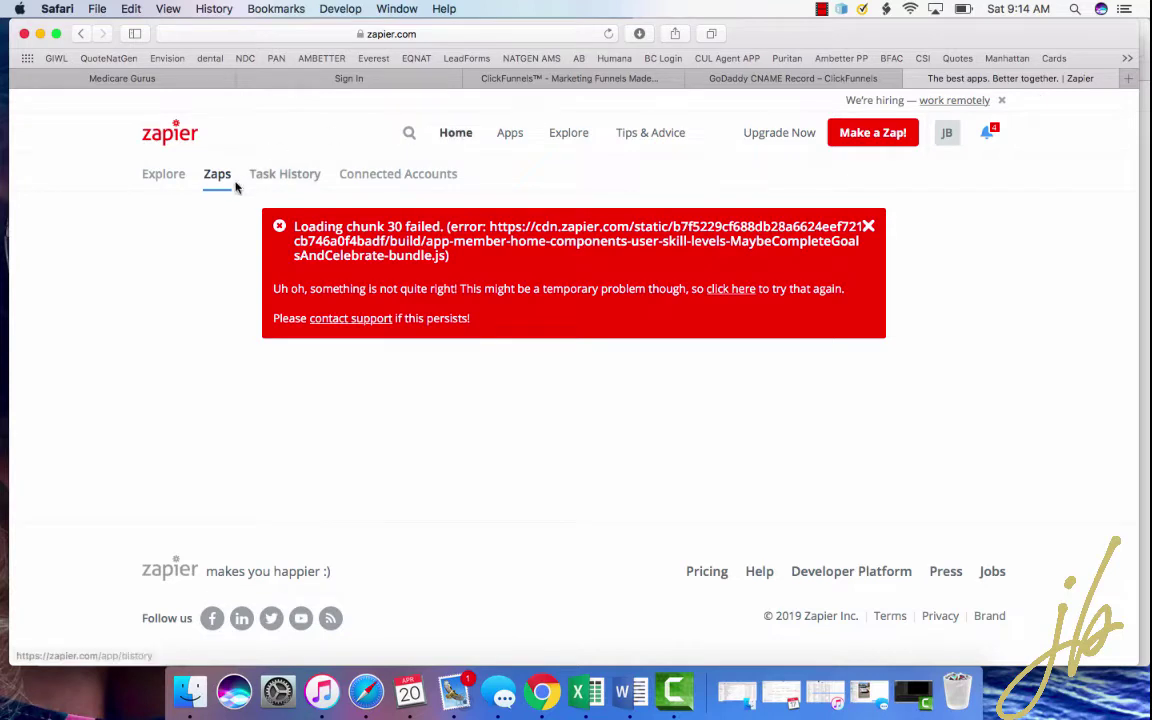
{"action": "left_click", "coordinate": [869, 140]}
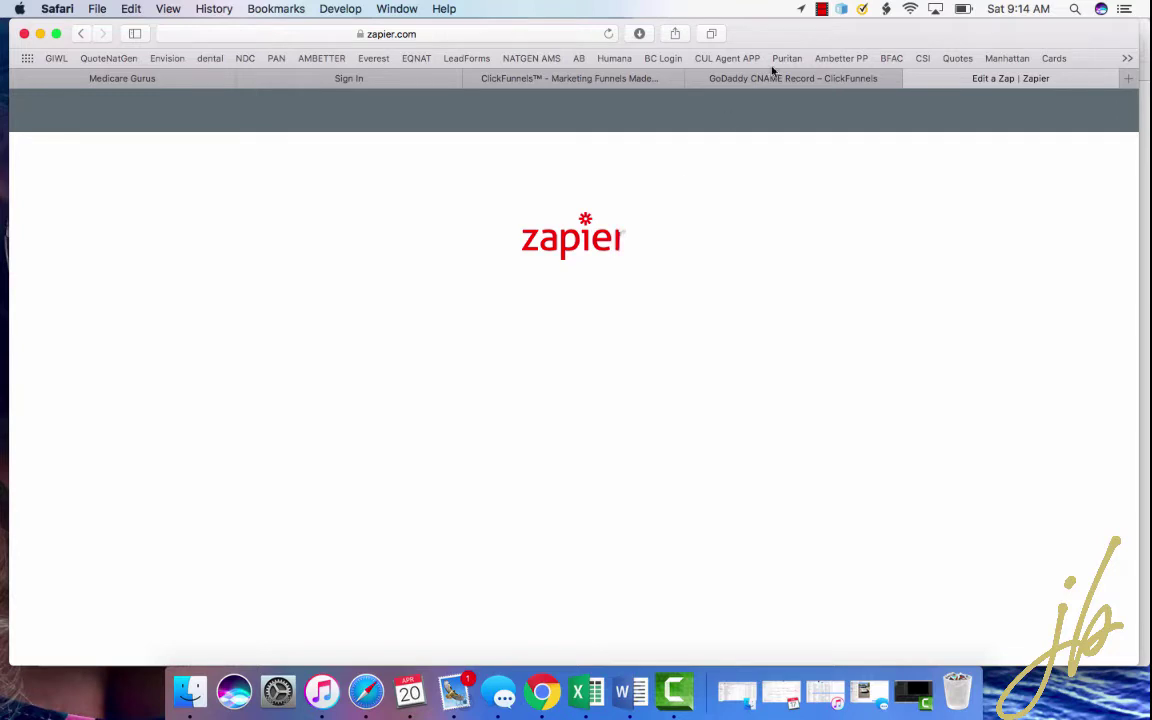
{"action": "left_click", "coordinate": [911, 10]}
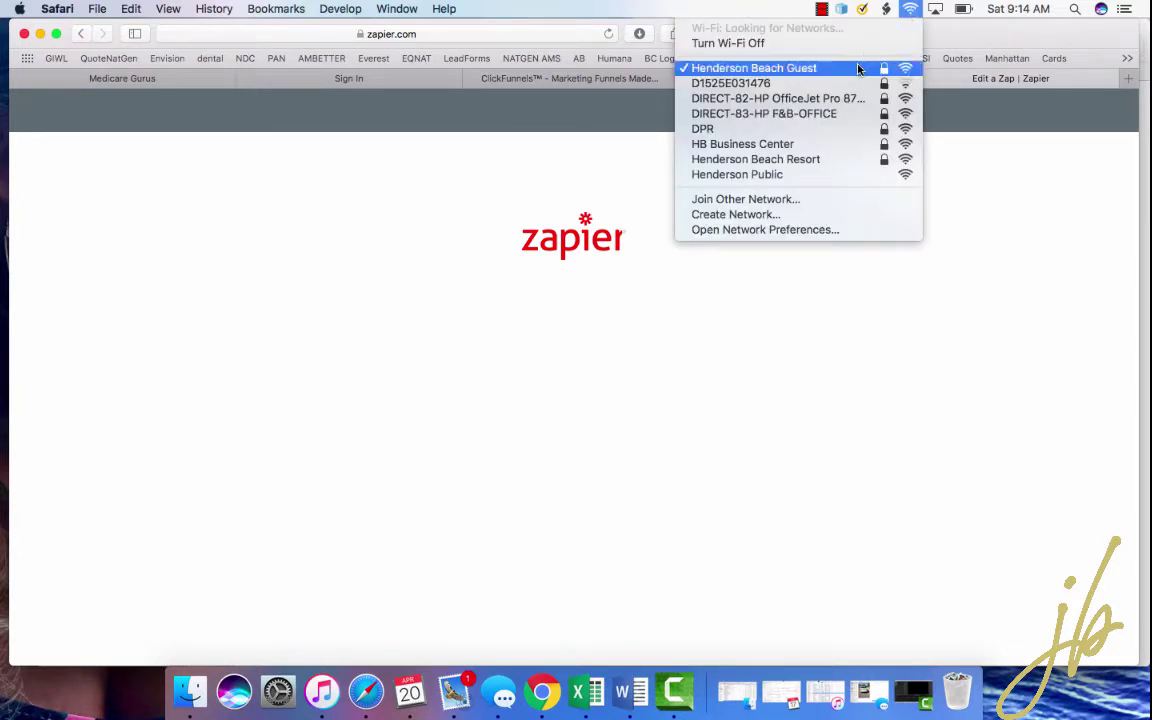
{"action": "left_click", "coordinate": [912, 9]}
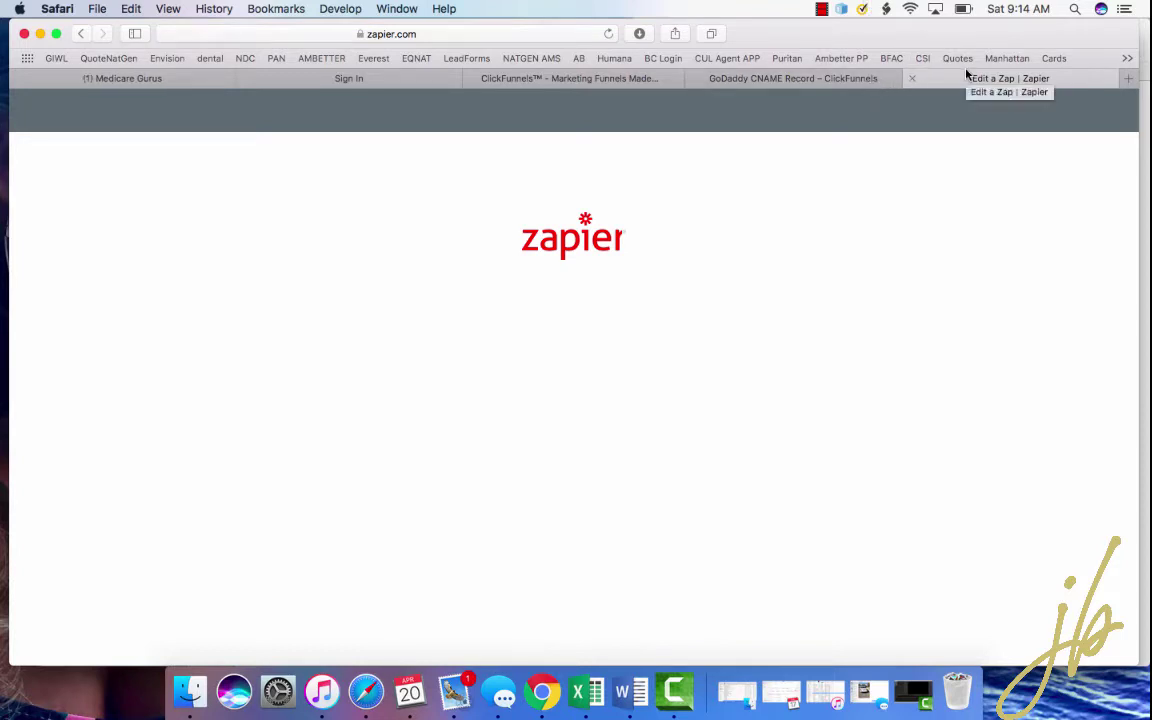
{"action": "left_click", "coordinate": [608, 34]}
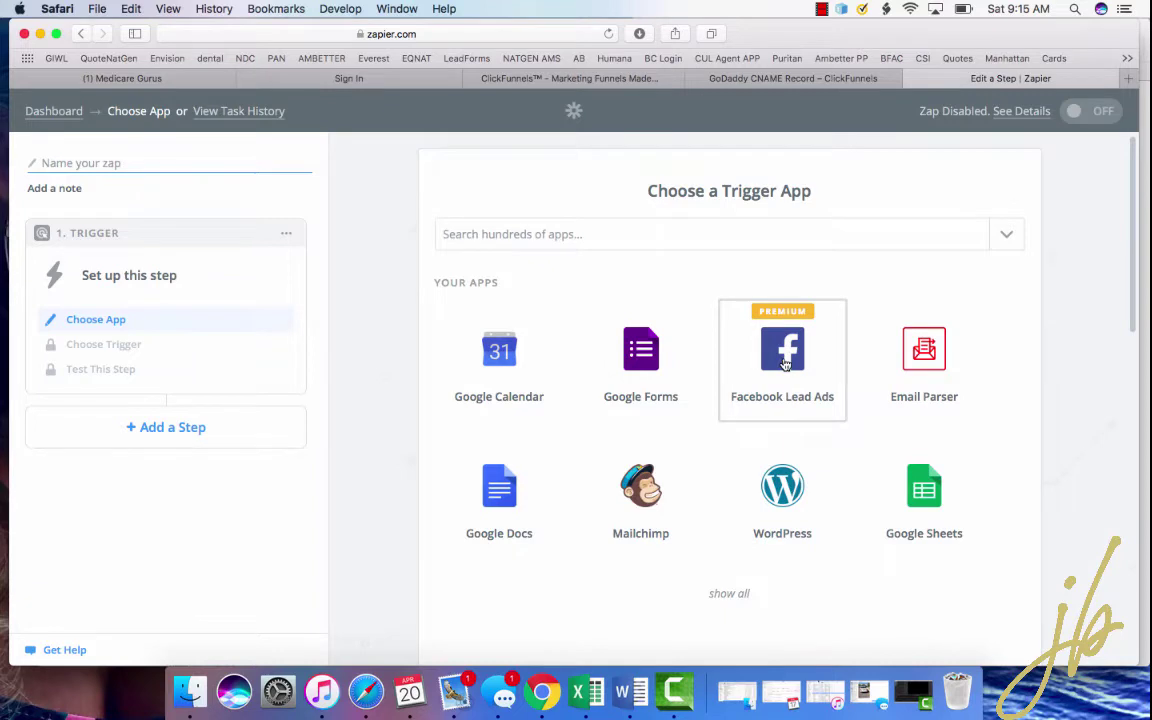
- Choose Facebook Lead Ads as the trigger app with the New Lead event
{"action": "left_click", "coordinate": [785, 363]}
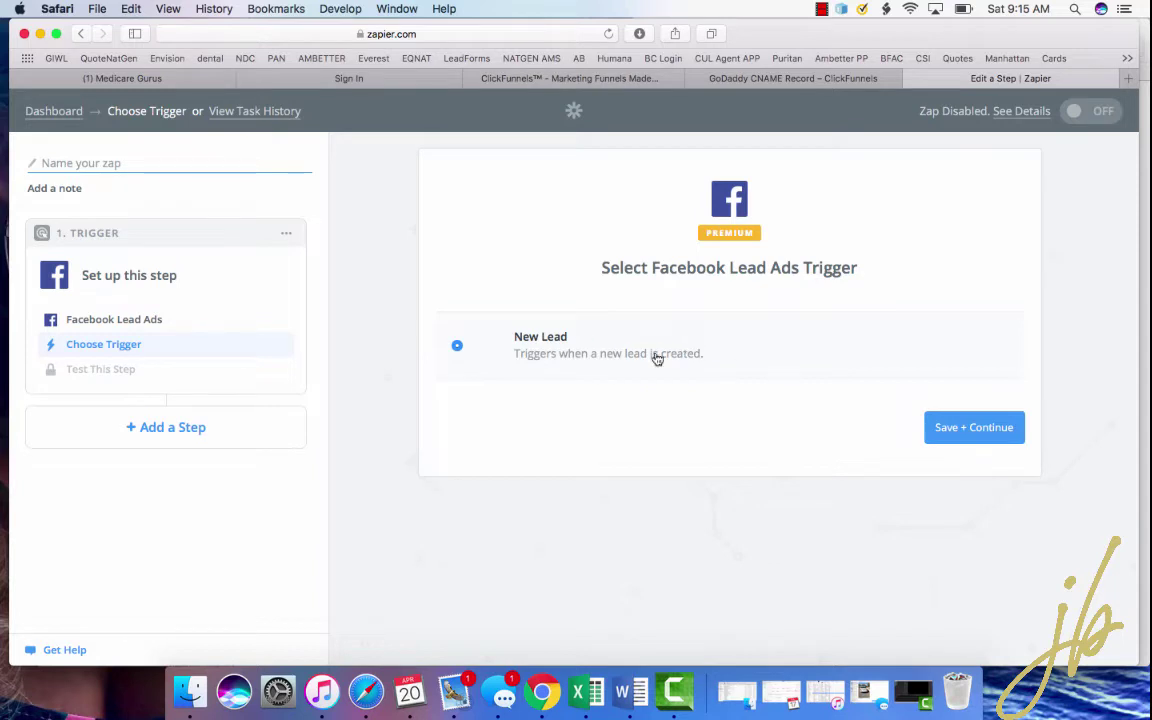
{"action": "left_click", "coordinate": [969, 437]}
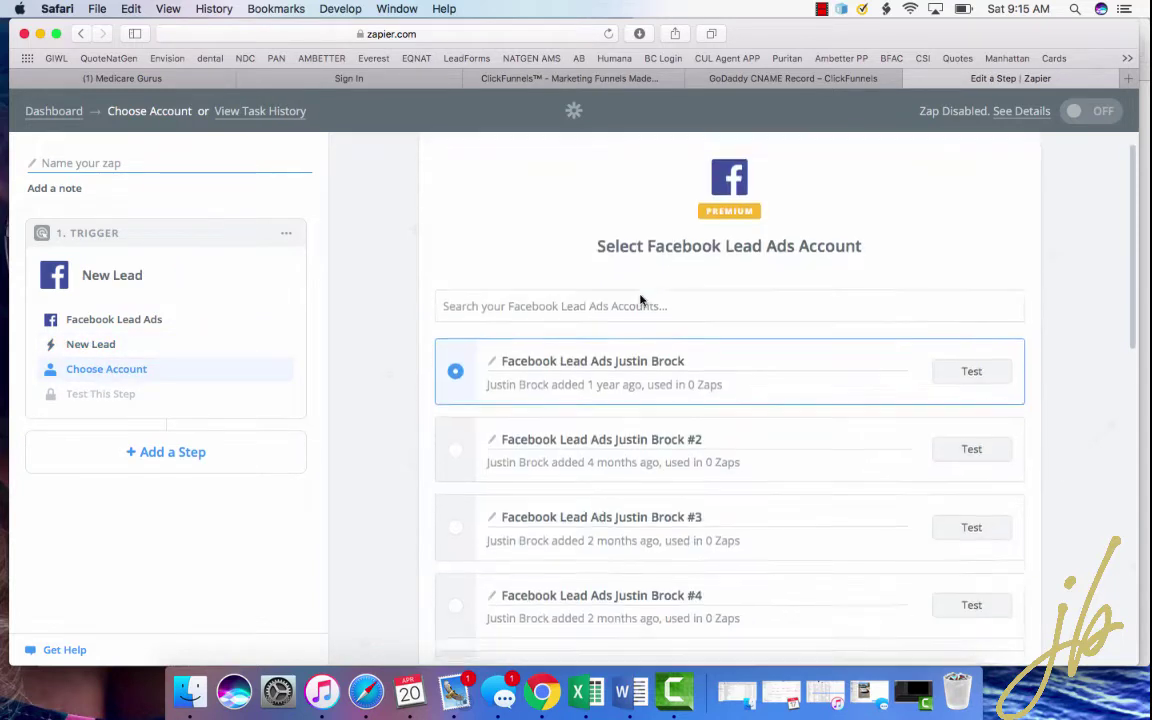
{"action": "scroll", "coordinate": [641, 300], "scroll_direction": "down", "scroll_amount": 10}
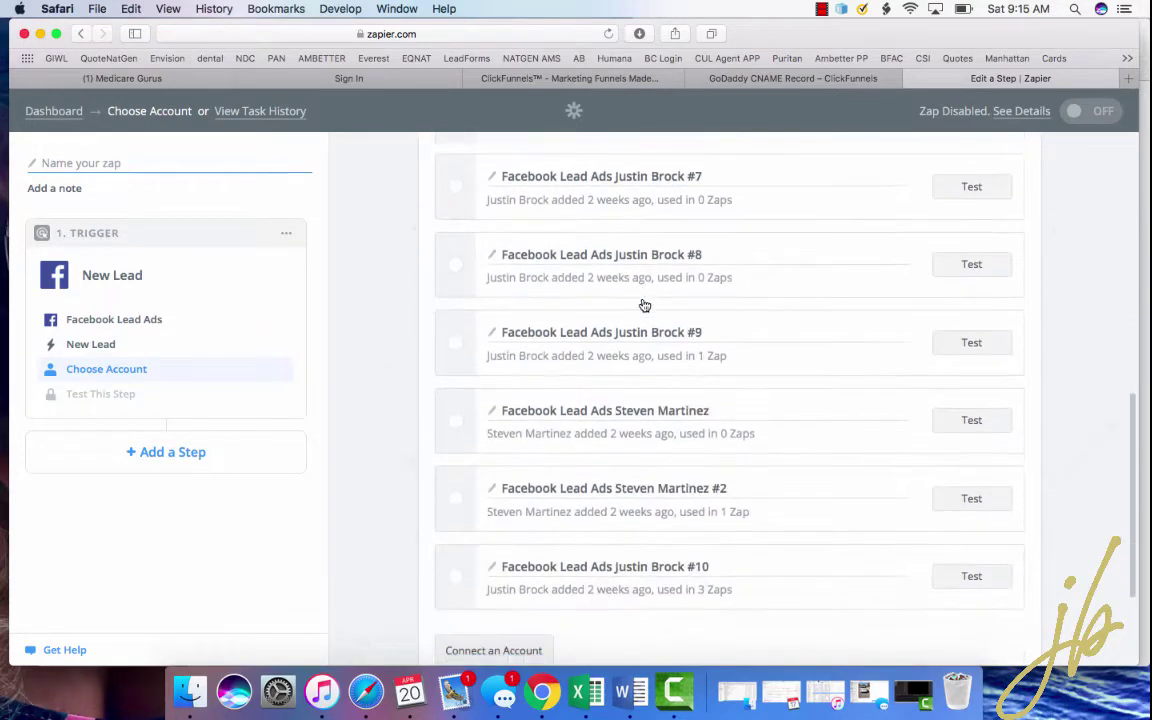
- Connect and authorize a new Facebook account, then save and continue
{"action": "left_click", "coordinate": [489, 480]}
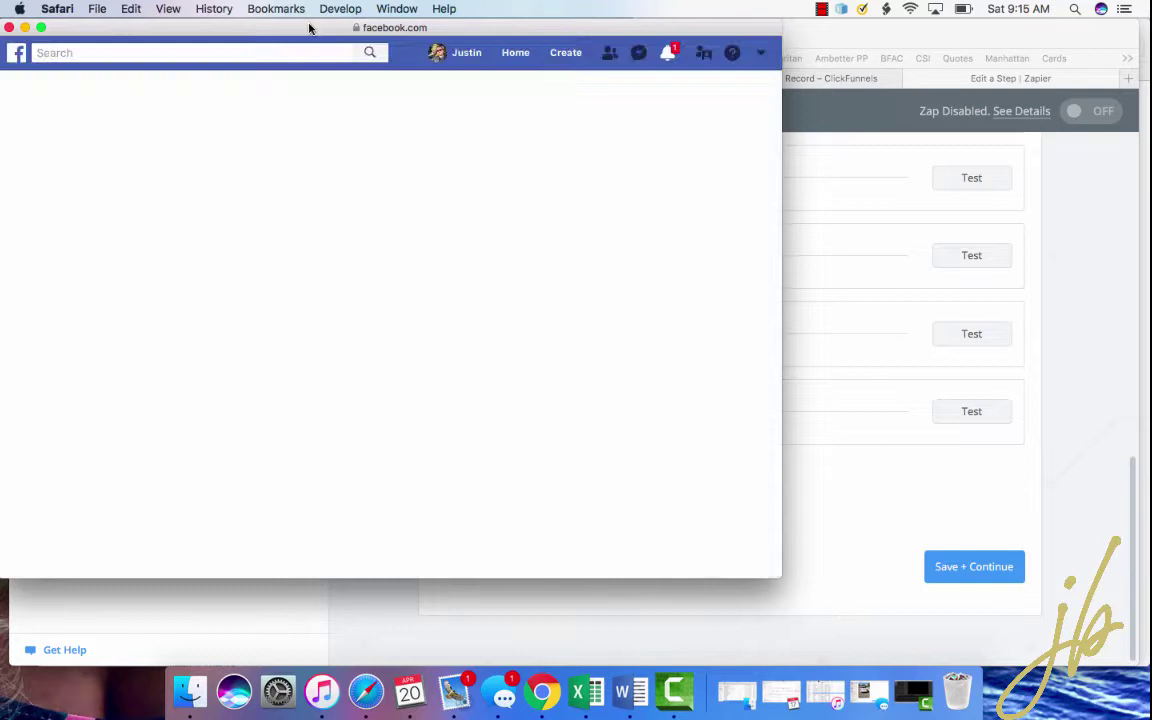
{"action": "left_click_drag", "start_coordinate": [309, 31], "coordinate": [442, 33]}
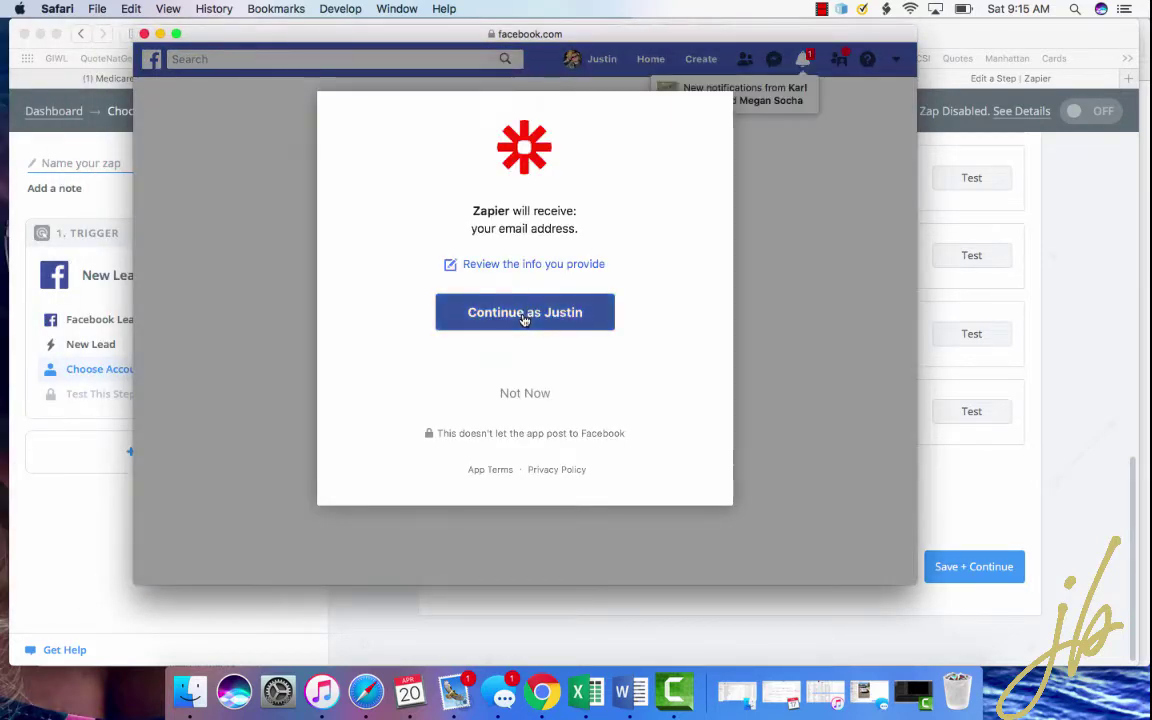
{"action": "left_click", "coordinate": [523, 313]}
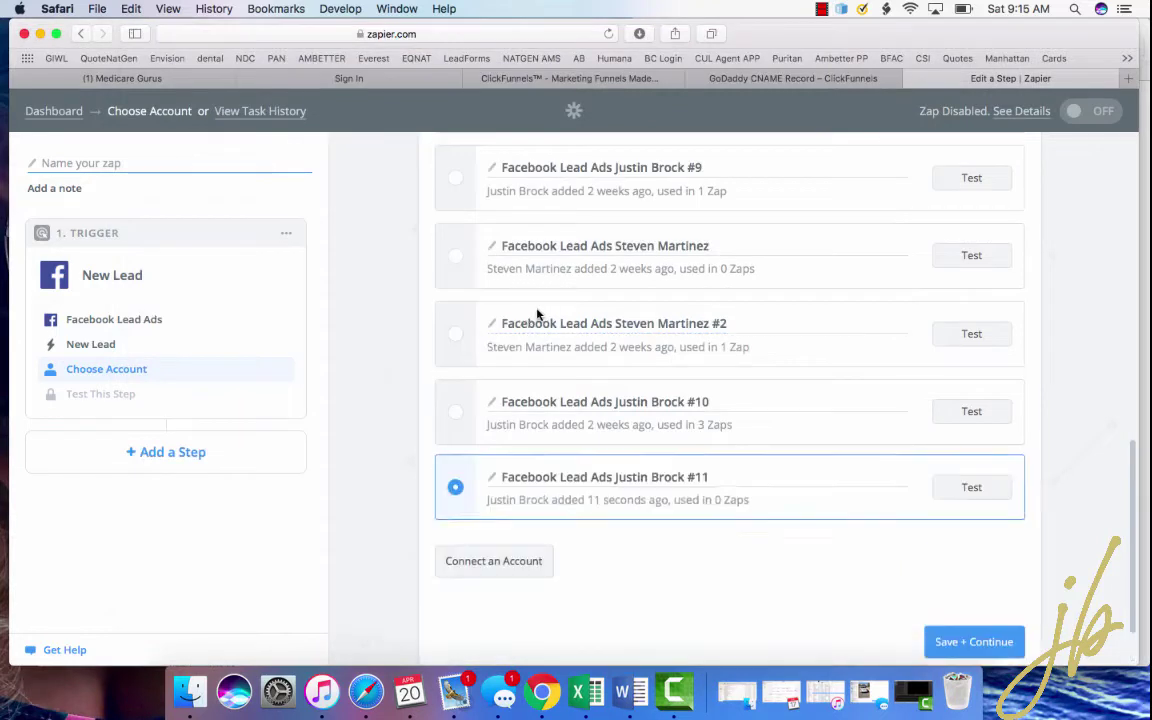
{"action": "scroll", "coordinate": [566, 417], "scroll_direction": "down", "scroll_amount": 1}
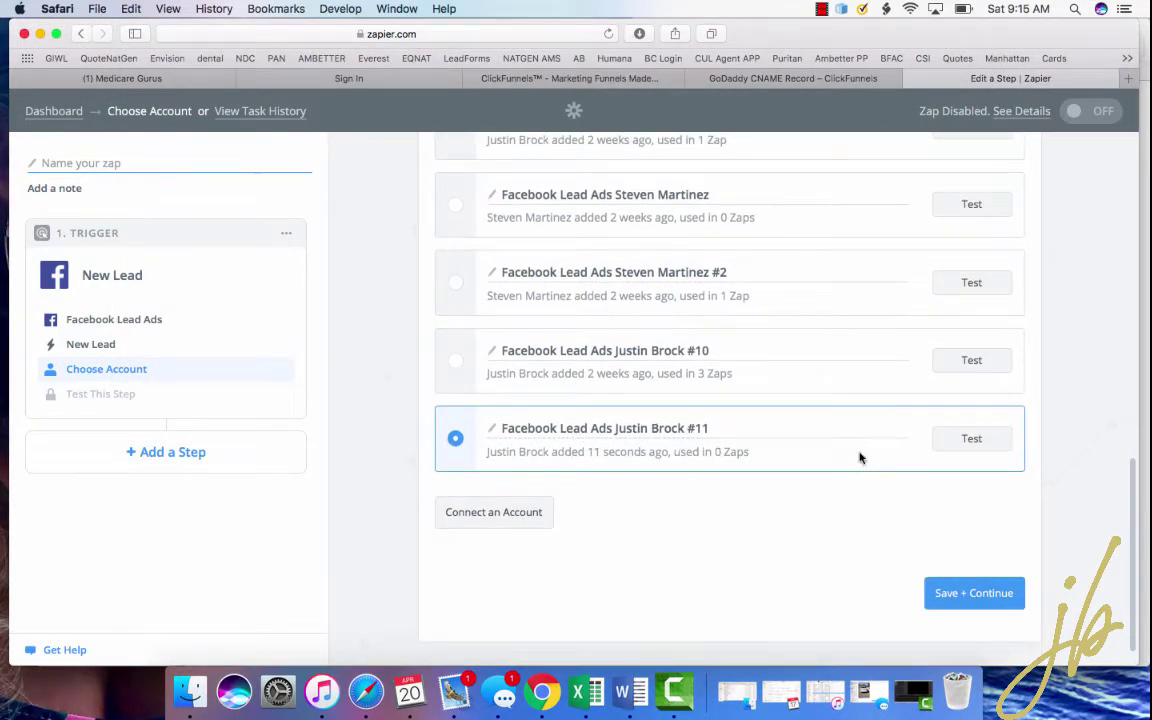
{"action": "left_click", "coordinate": [959, 596]}
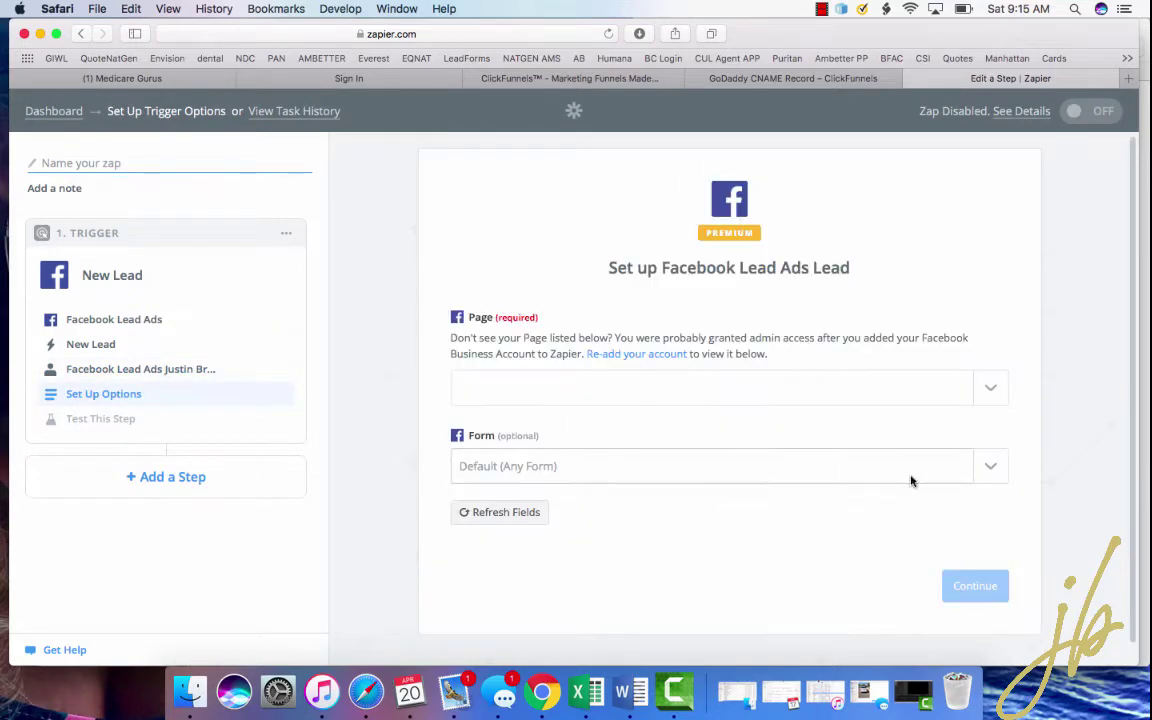
- Select the Facebook Page the leads come from
{"action": "left_click", "coordinate": [1000, 388]}
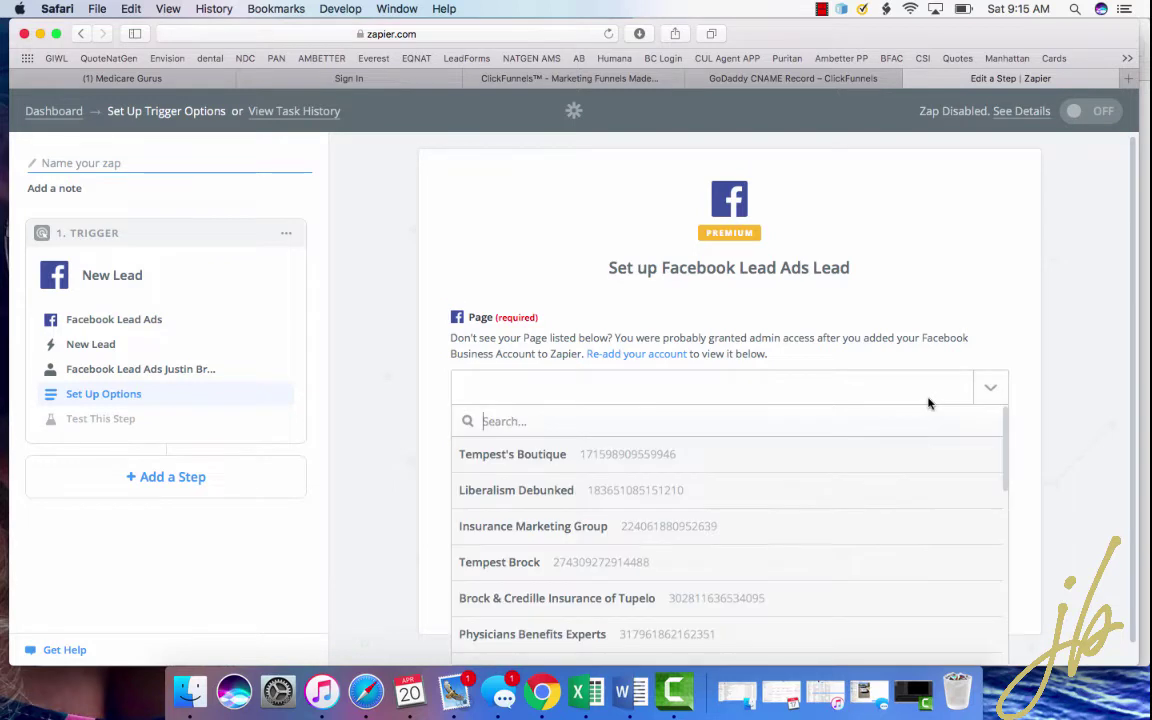
{"action": "scroll", "coordinate": [812, 456], "scroll_direction": "down", "scroll_amount": 3}
{"action": "scroll", "coordinate": [812, 456], "scroll_direction": "down", "scroll_amount": 10}
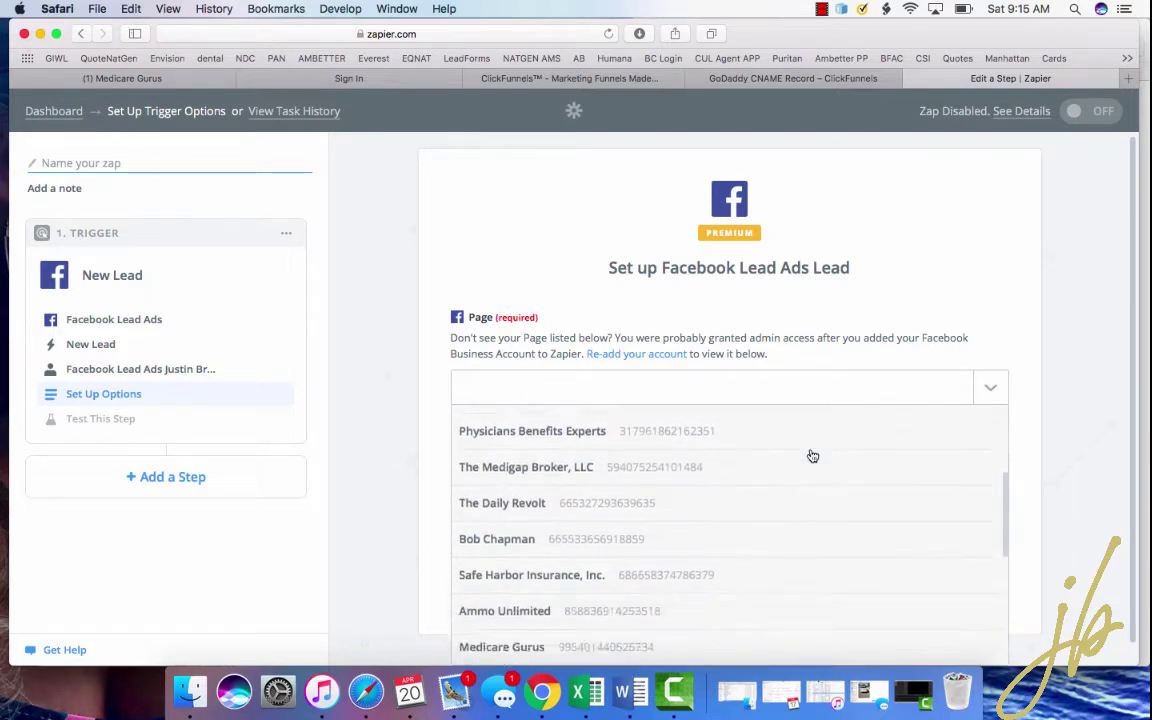
{"action": "scroll", "coordinate": [812, 456], "scroll_direction": "up", "scroll_amount": 8}
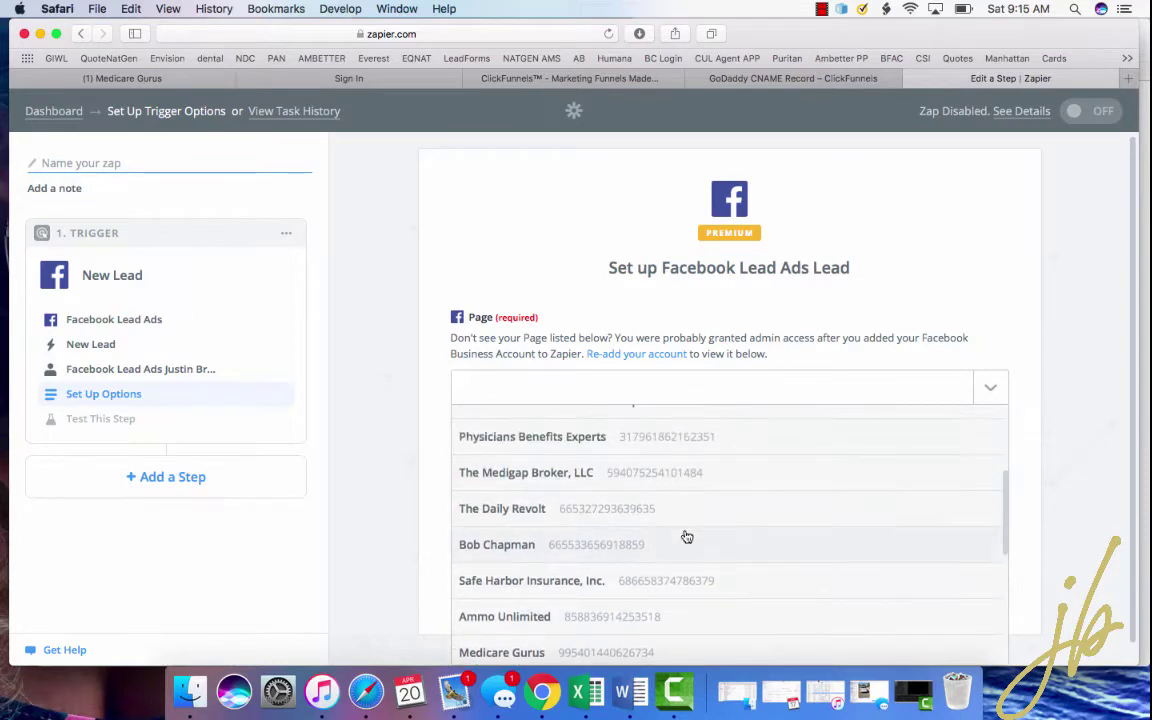
{"action": "scroll", "coordinate": [686, 537], "scroll_direction": "up", "scroll_amount": 4}
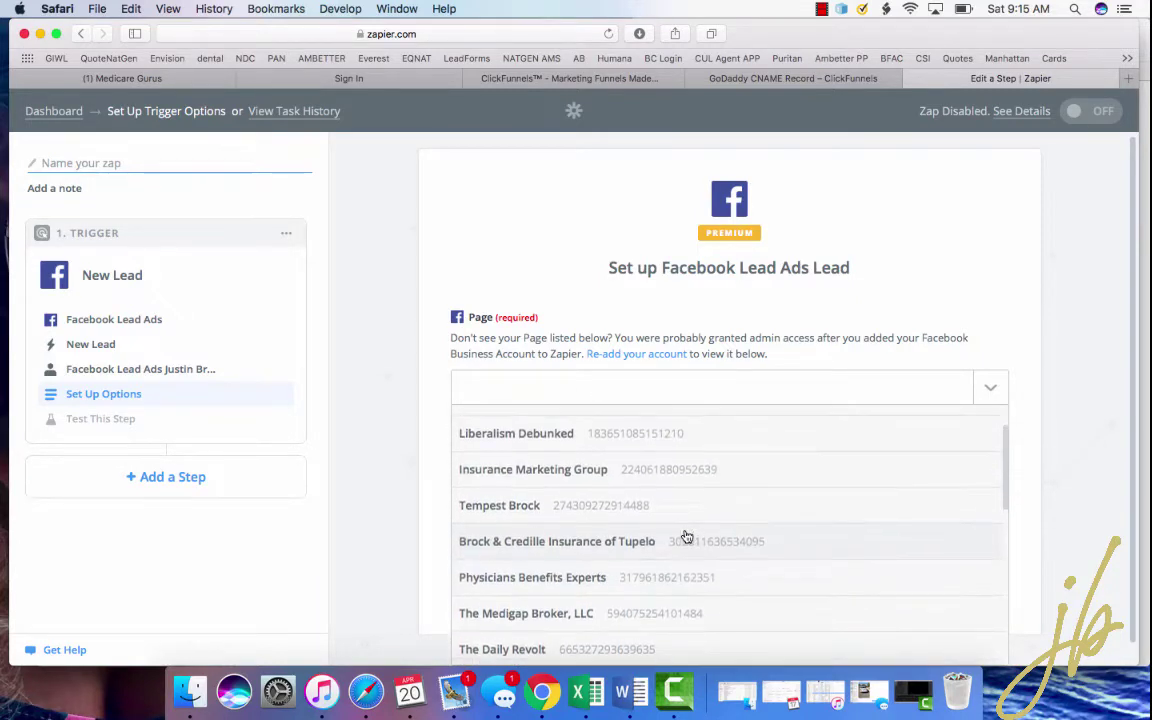
{"action": "scroll", "coordinate": [686, 537], "scroll_direction": "up", "scroll_amount": 2}
{"action": "scroll", "coordinate": [686, 537], "scroll_direction": "down", "scroll_amount": 4}
{"action": "scroll", "coordinate": [686, 537], "scroll_direction": "down", "scroll_amount": 5}
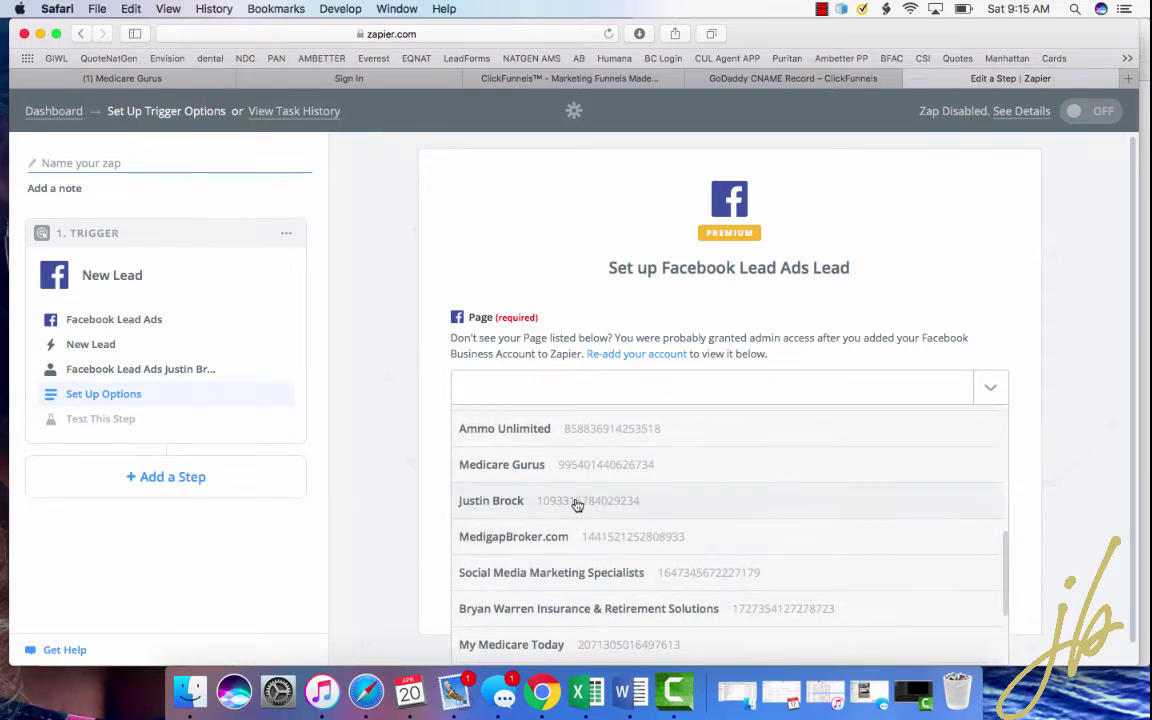
{"action": "left_click", "coordinate": [577, 503]}
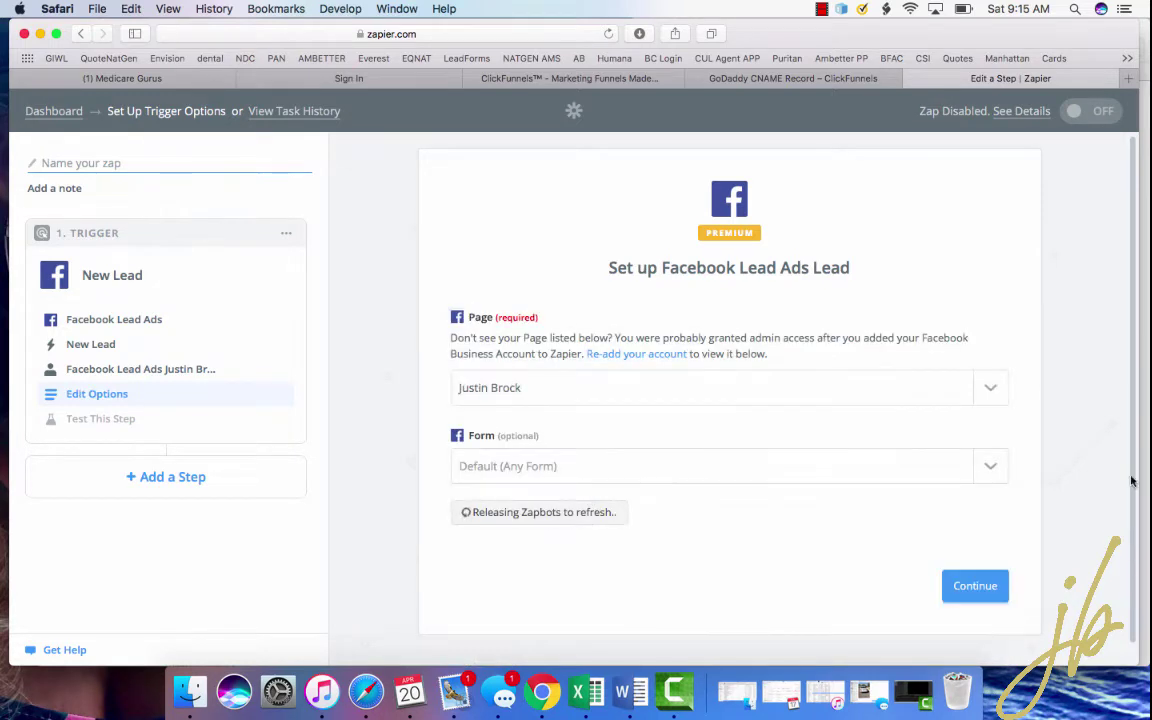
- Select the lead form to watch and continue to the trigger test
{"action": "left_click", "coordinate": [994, 467]}
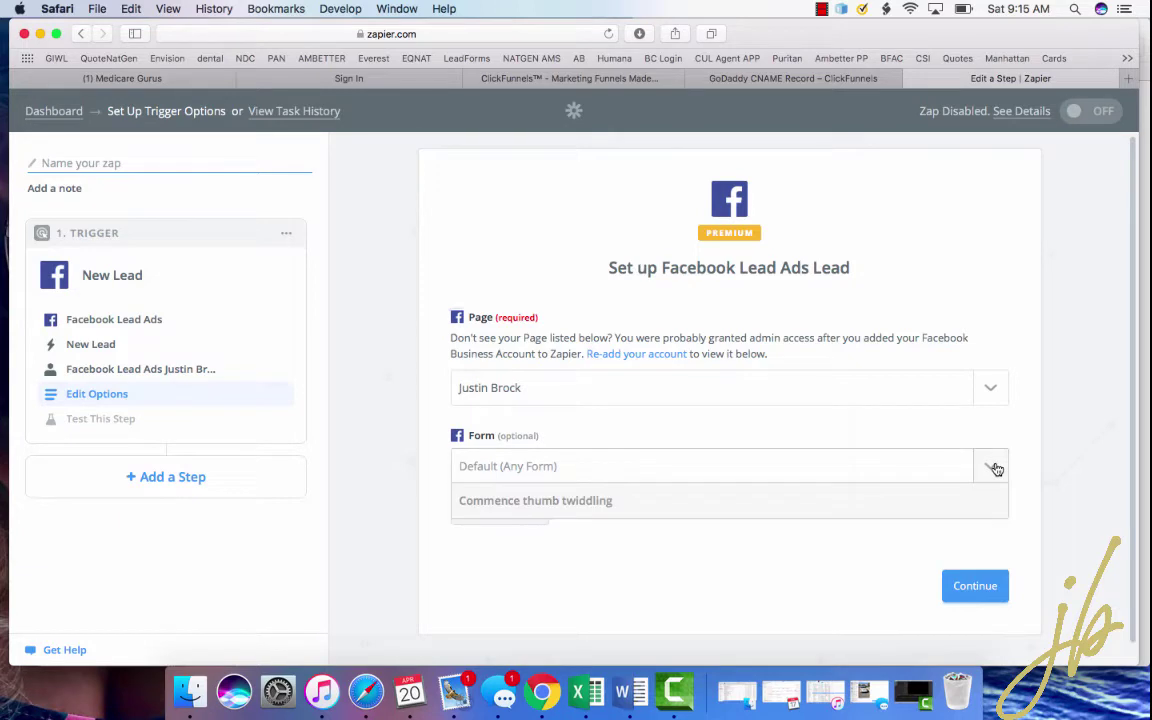
{"action": "scroll", "coordinate": [880, 495], "scroll_direction": "down", "scroll_amount": 3}
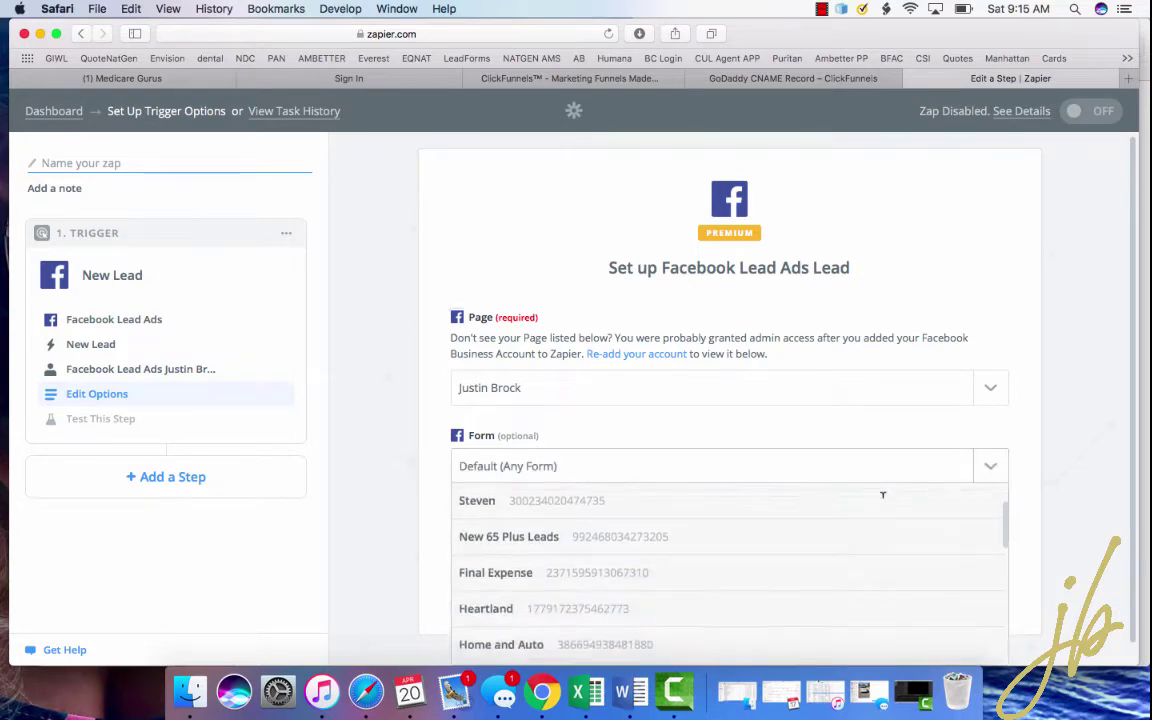
{"action": "scroll", "coordinate": [738, 570], "scroll_direction": "up", "scroll_amount": 3}
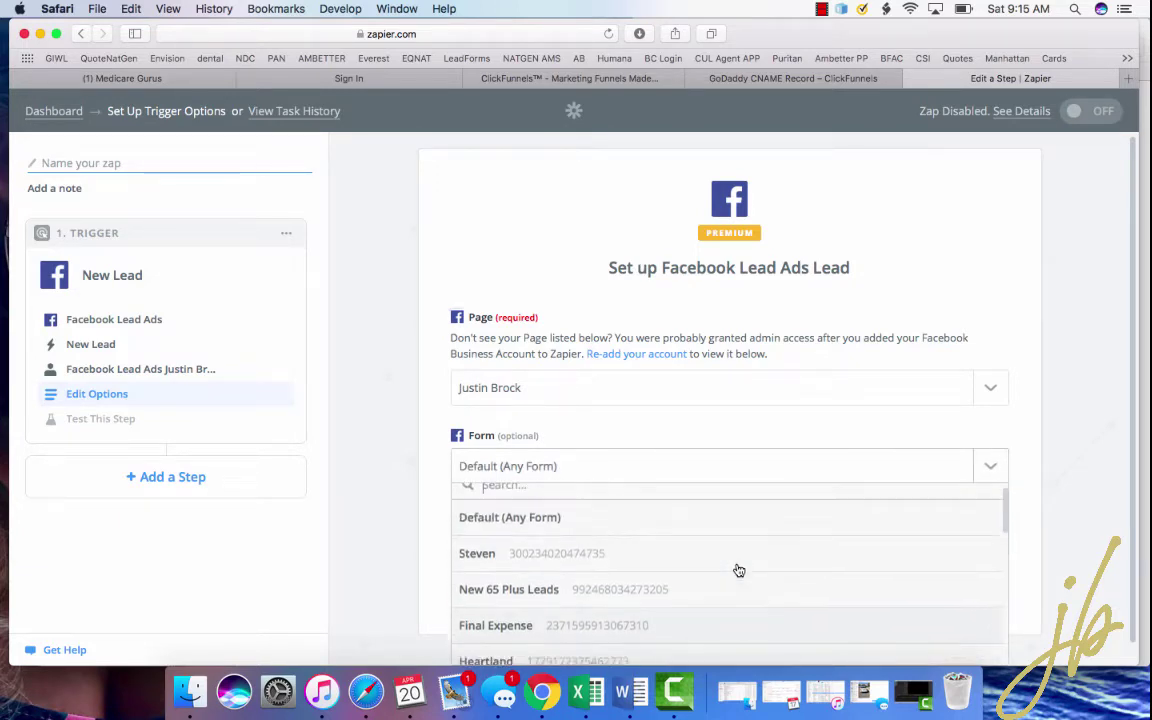
{"action": "left_click", "coordinate": [711, 558]}
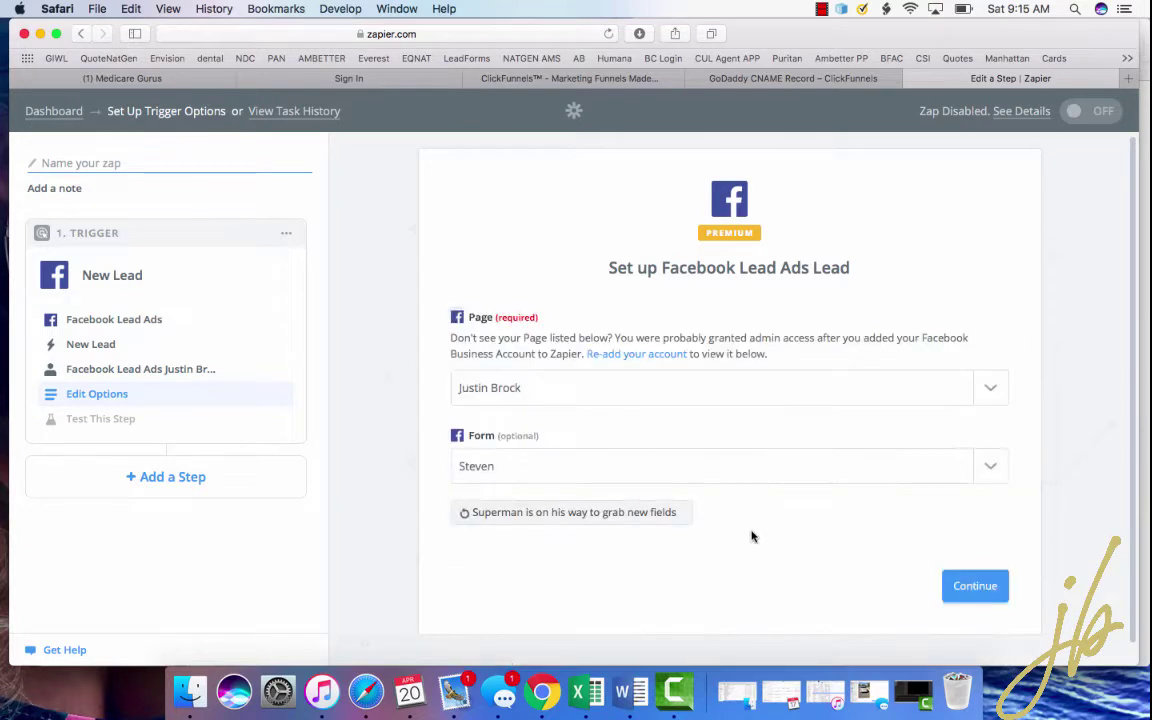
{"action": "left_click", "coordinate": [986, 587]}
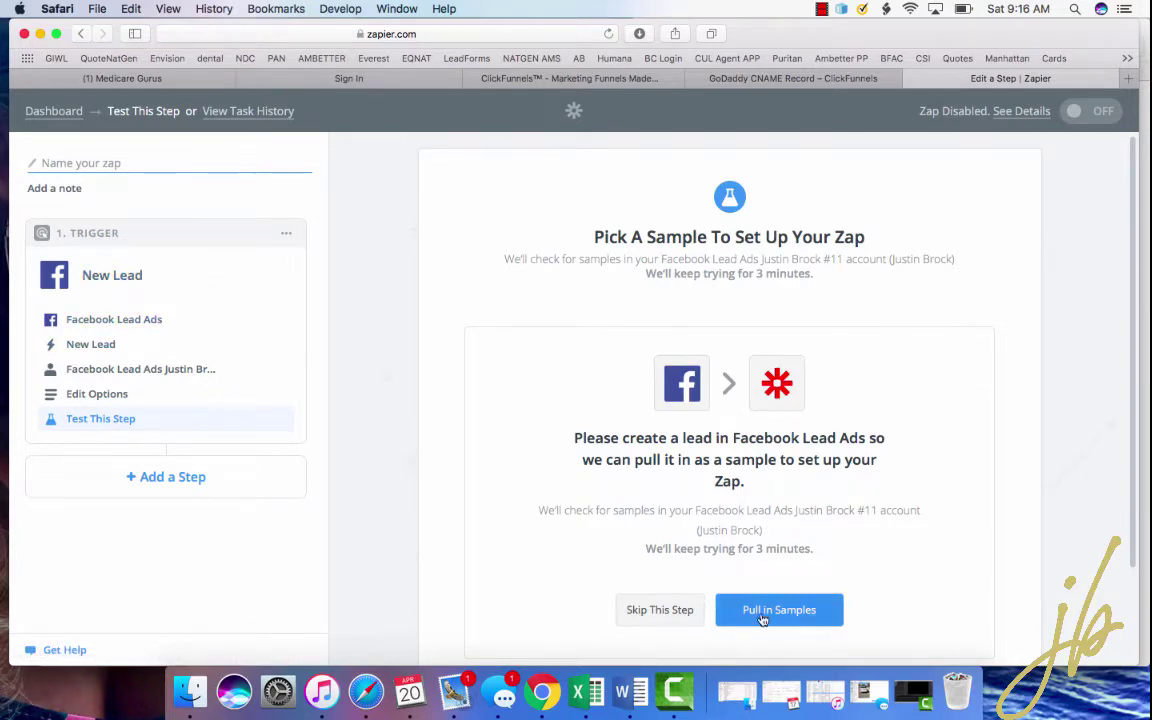
- Pull in sample leads A–C, review Lead A's fields, and continue with Lead A
{"action": "scroll", "coordinate": [764, 620], "scroll_direction": "down", "scroll_amount": 2}
{"action": "left_click", "coordinate": [770, 536]}
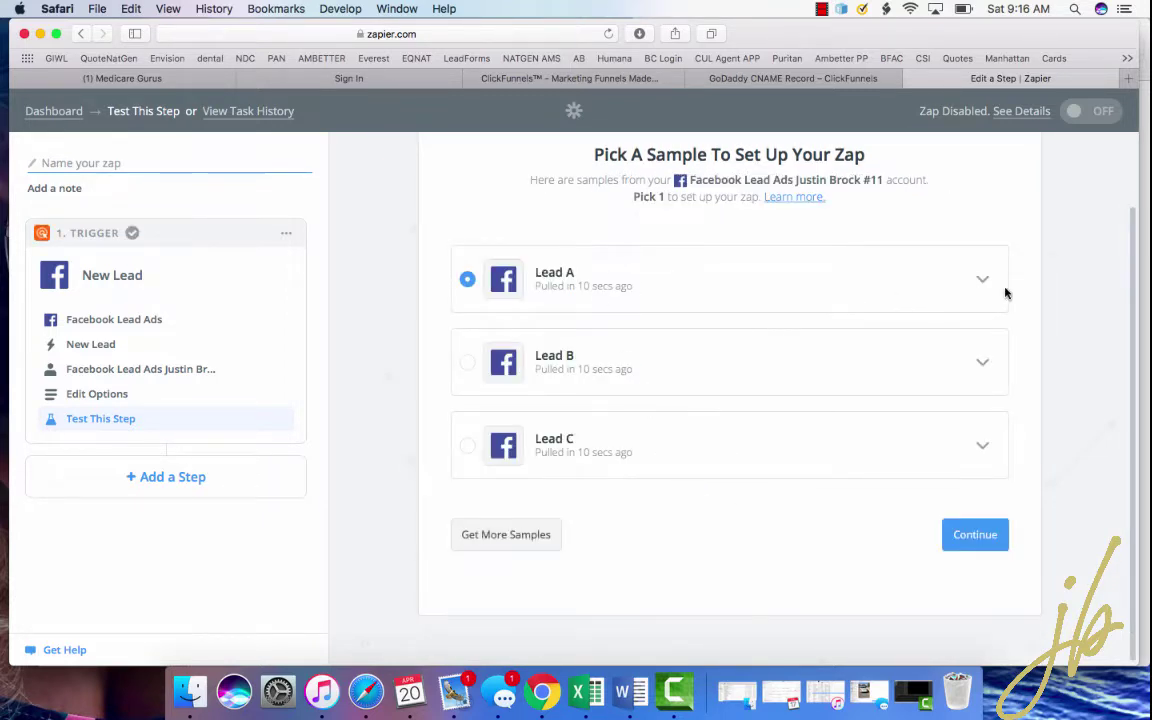
{"action": "left_click", "coordinate": [984, 281]}
{"action": "scroll", "coordinate": [987, 283], "scroll_direction": "down", "scroll_amount": 2}
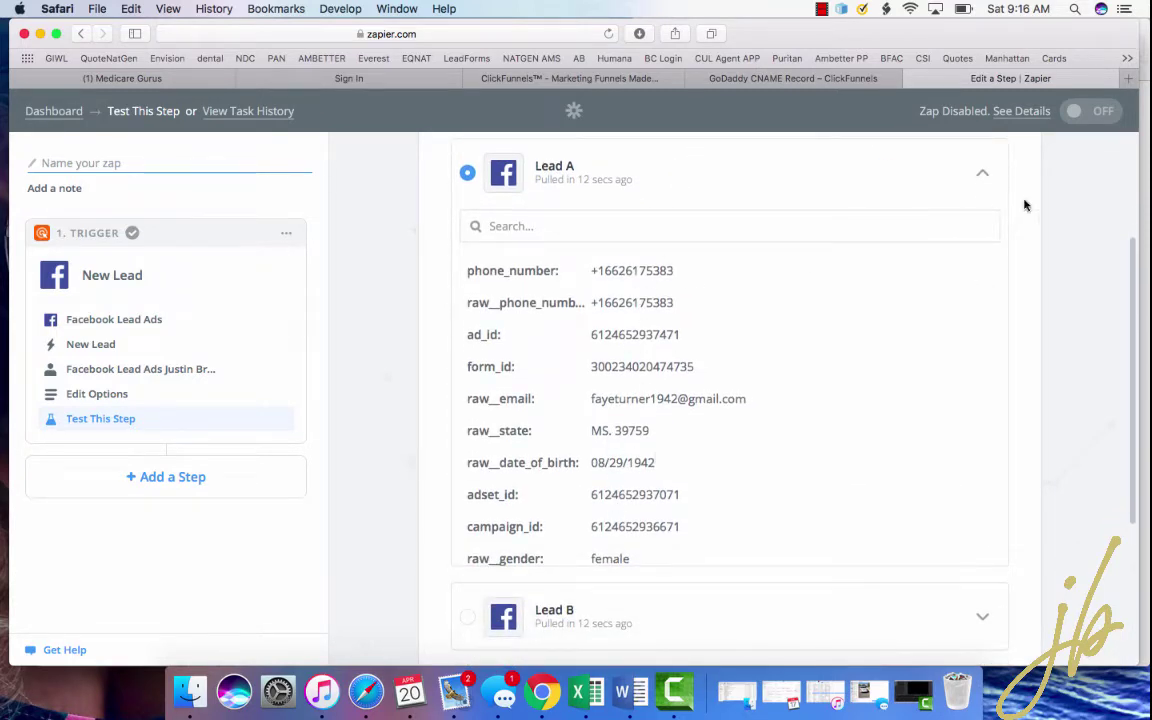
{"action": "left_click", "coordinate": [984, 166]}
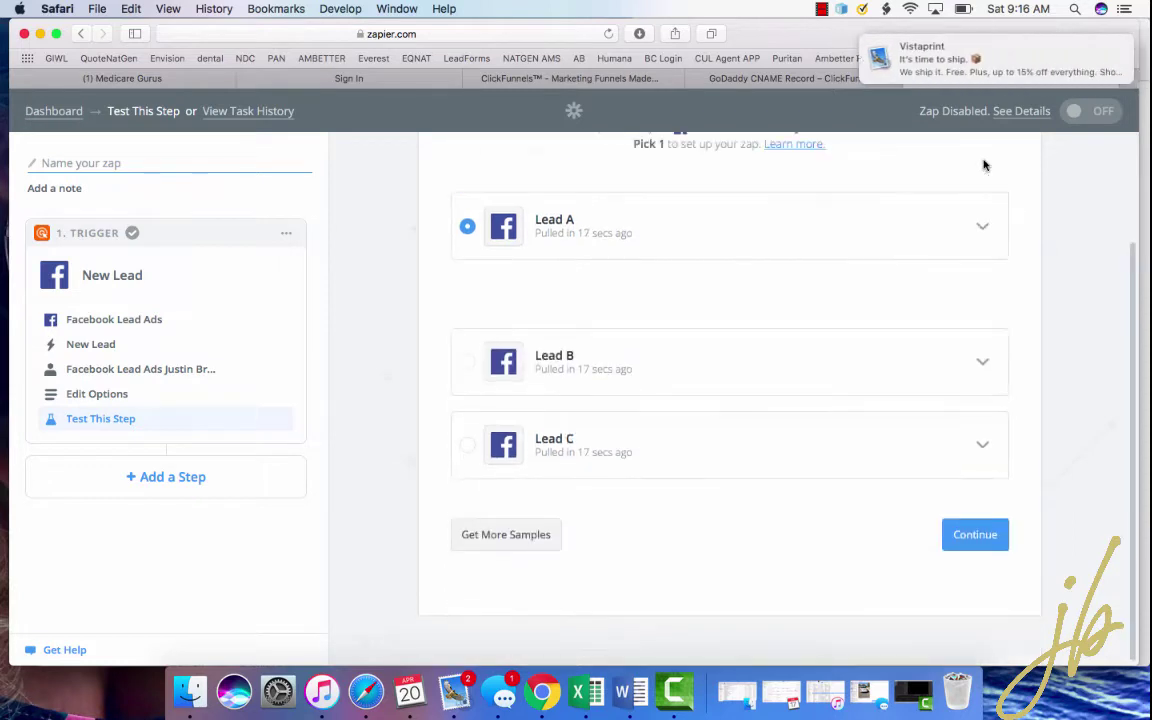
{"action": "left_click", "coordinate": [1112, 52]}
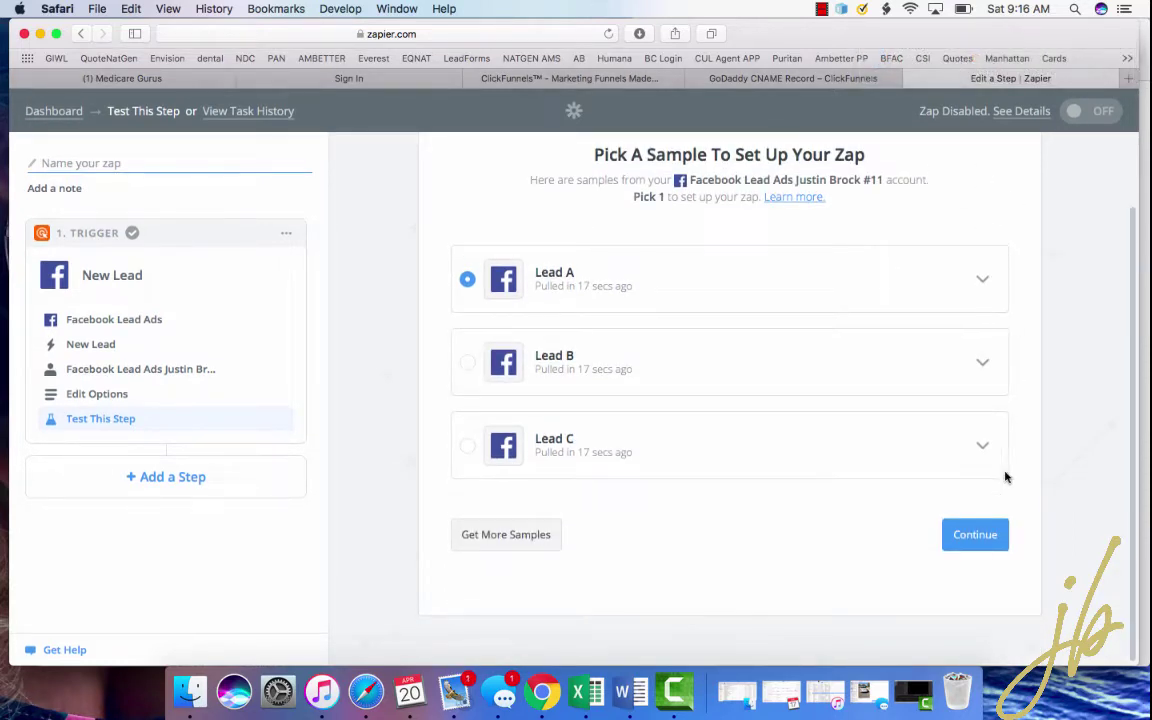
{"action": "left_click", "coordinate": [972, 532]}
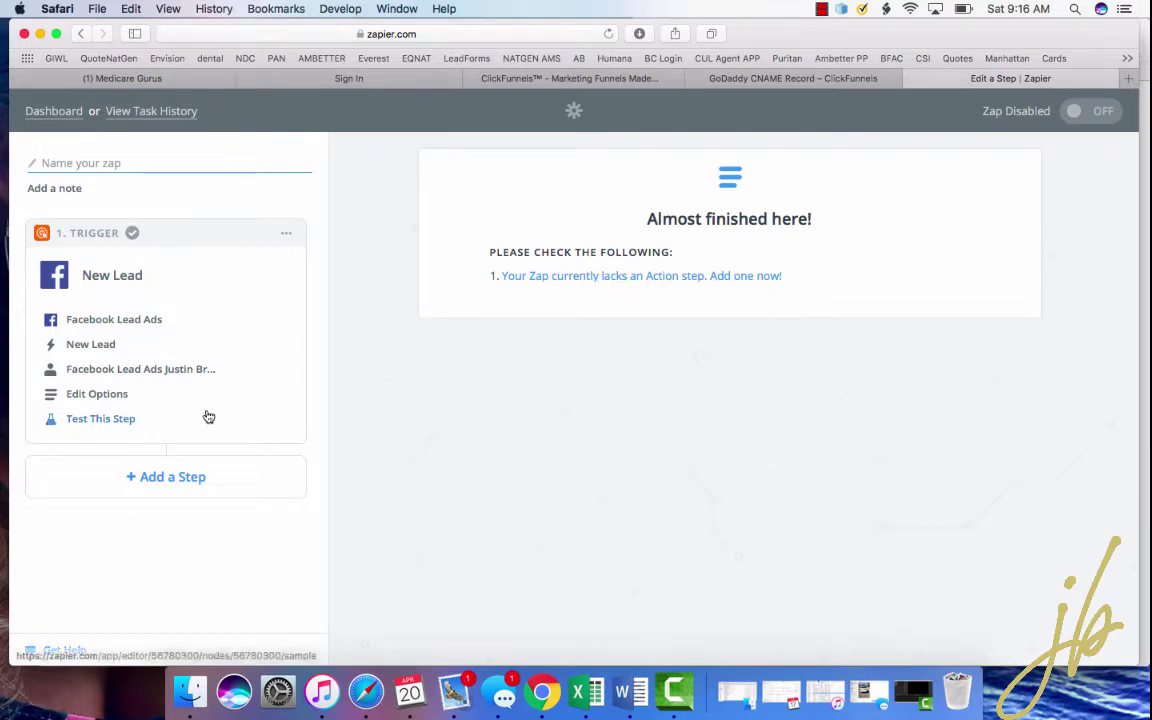
- Add an action step using Email by Zapier with the Send Outbound Email action
{"action": "left_click", "coordinate": [164, 477]}
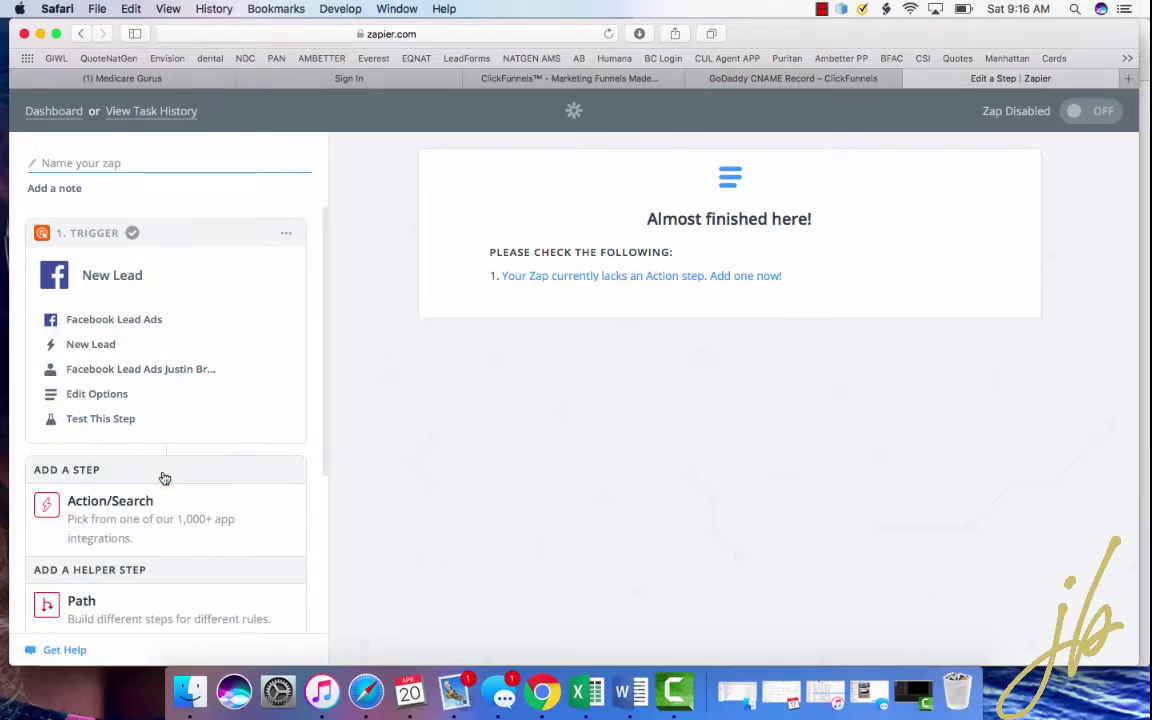
{"action": "scroll", "coordinate": [164, 477], "scroll_direction": "down", "scroll_amount": 4}
{"action": "scroll", "coordinate": [159, 265], "scroll_direction": "up", "scroll_amount": 4}
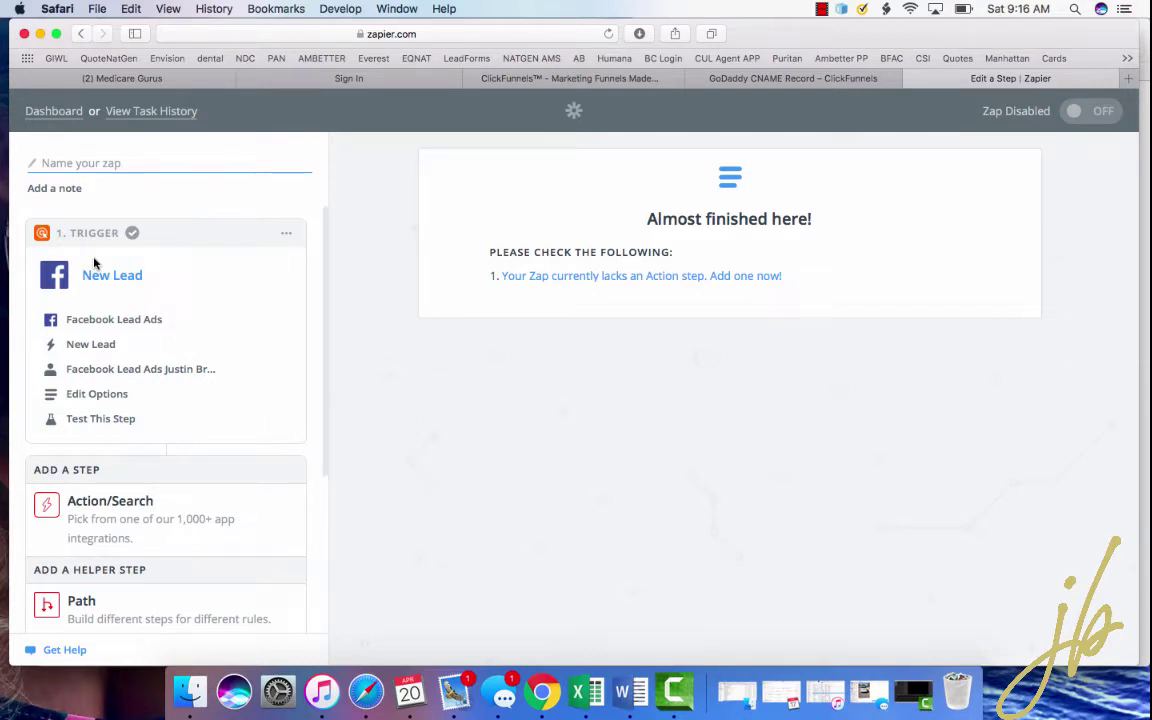
{"action": "scroll", "coordinate": [171, 531], "scroll_direction": "down", "scroll_amount": 1}
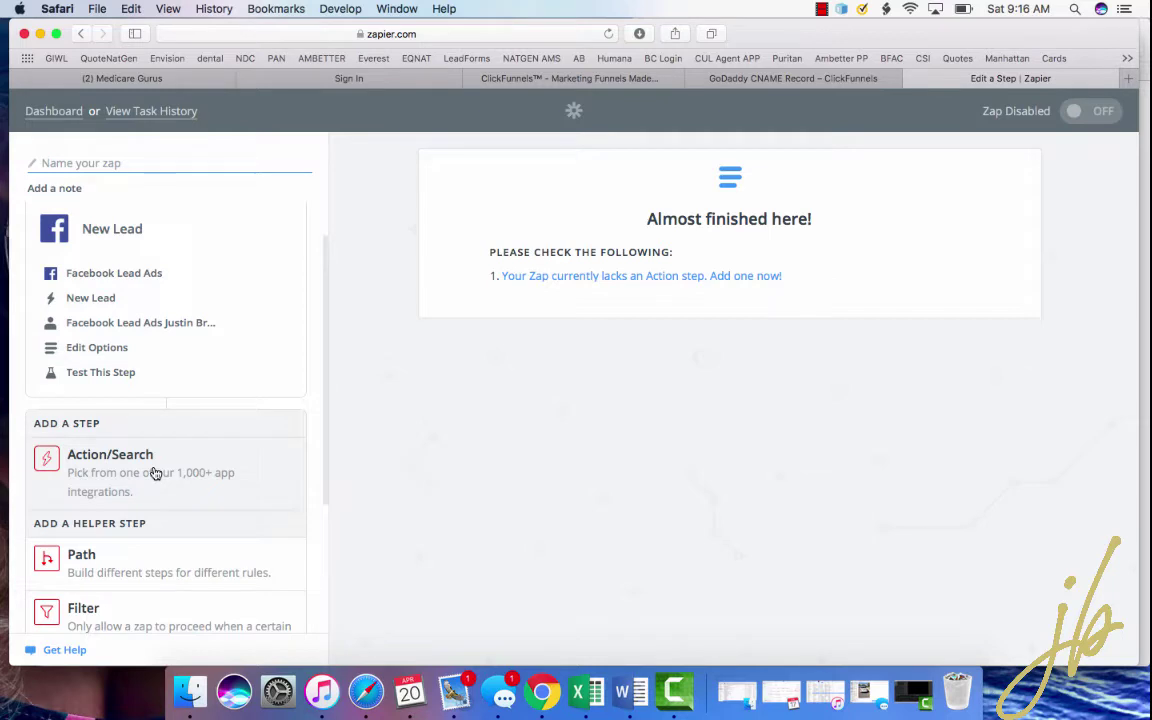
{"action": "left_click", "coordinate": [155, 470]}
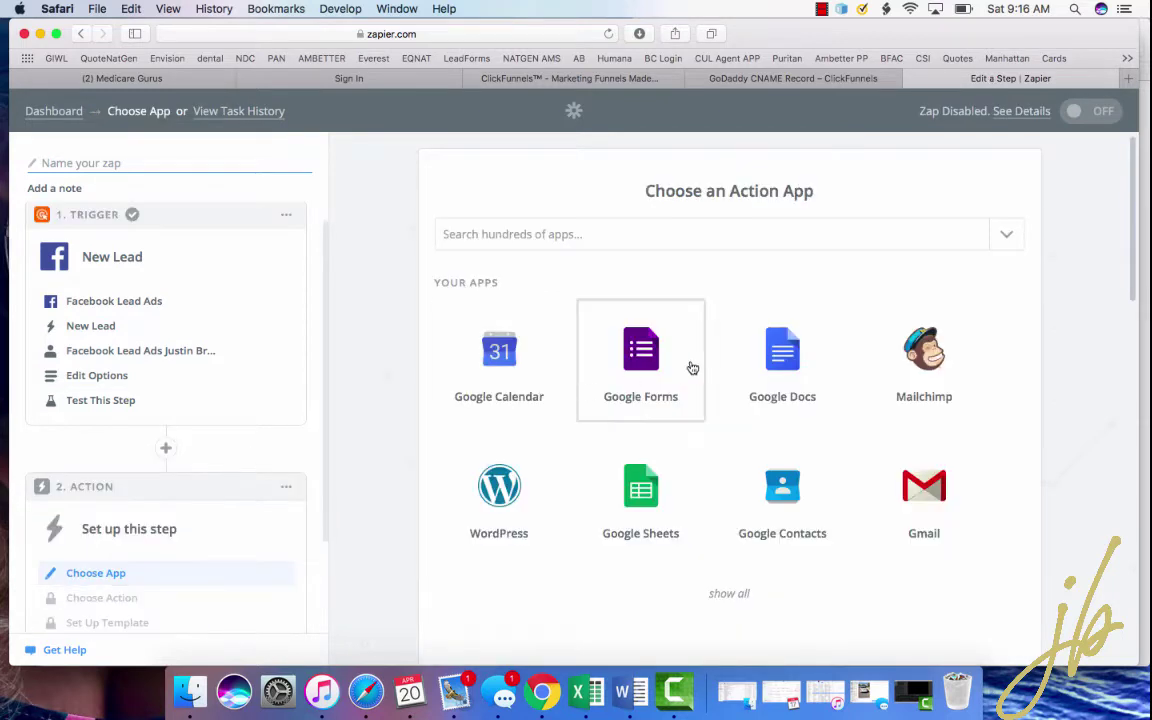
{"action": "scroll", "coordinate": [805, 393], "scroll_direction": "down", "scroll_amount": 5}
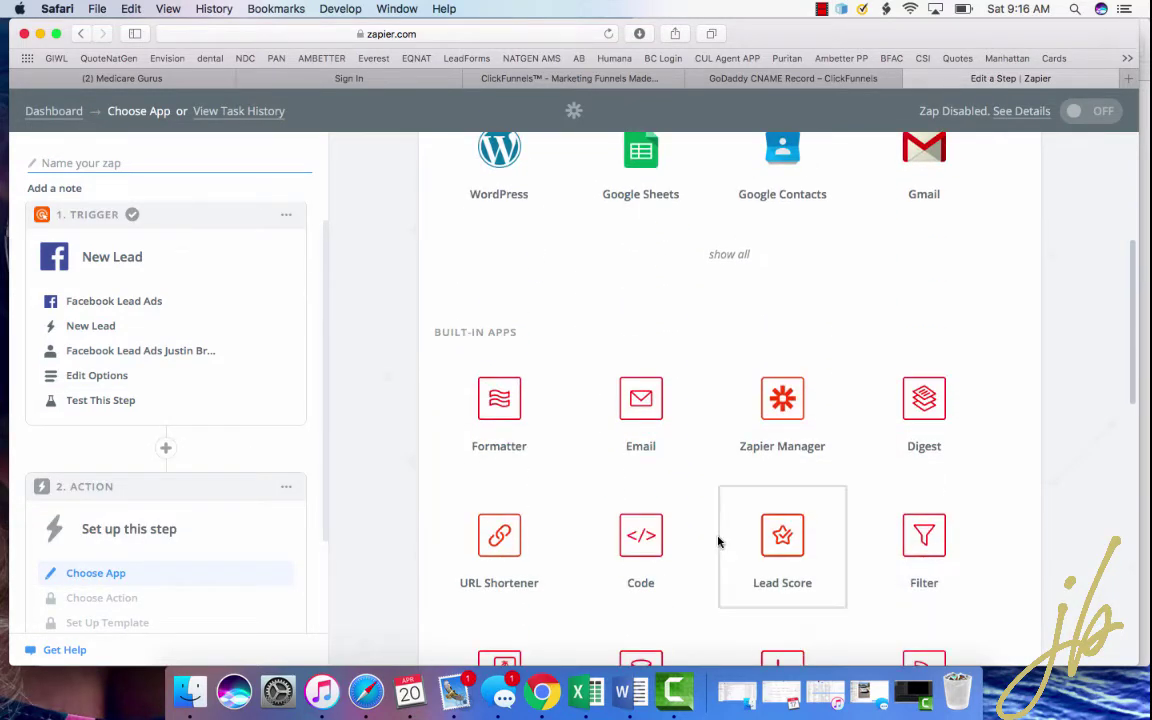
{"action": "left_click", "coordinate": [640, 400]}
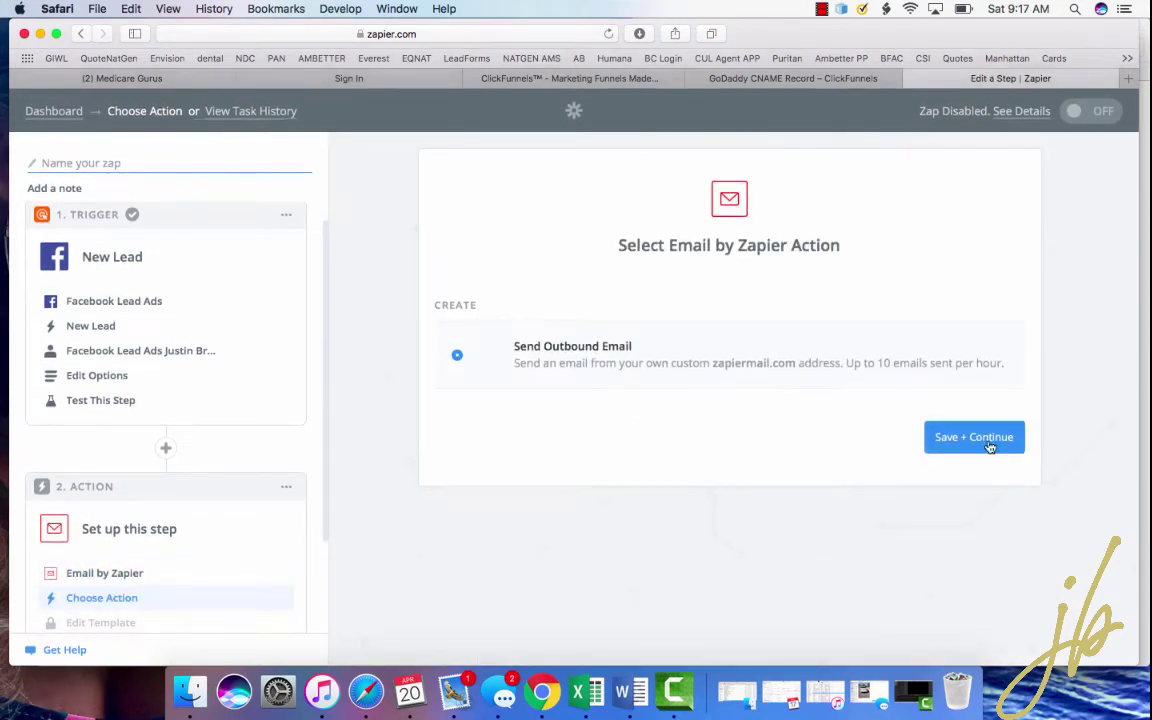
{"action": "left_click", "coordinate": [987, 442]}
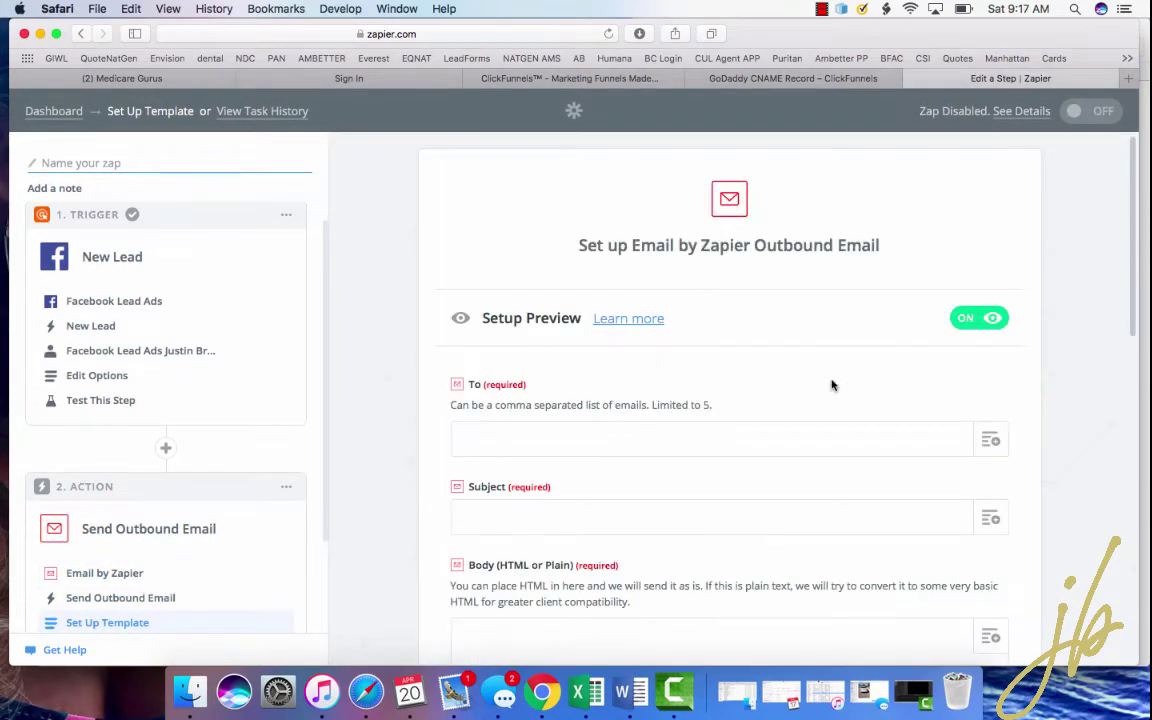
- Enter the recipient's email address in To and 'New Lead' as the subject
{"action": "scroll", "coordinate": [810, 384], "scroll_direction": "down", "scroll_amount": 1}
{"action": "scroll", "coordinate": [935, 392], "scroll_direction": "down", "scroll_amount": 2}
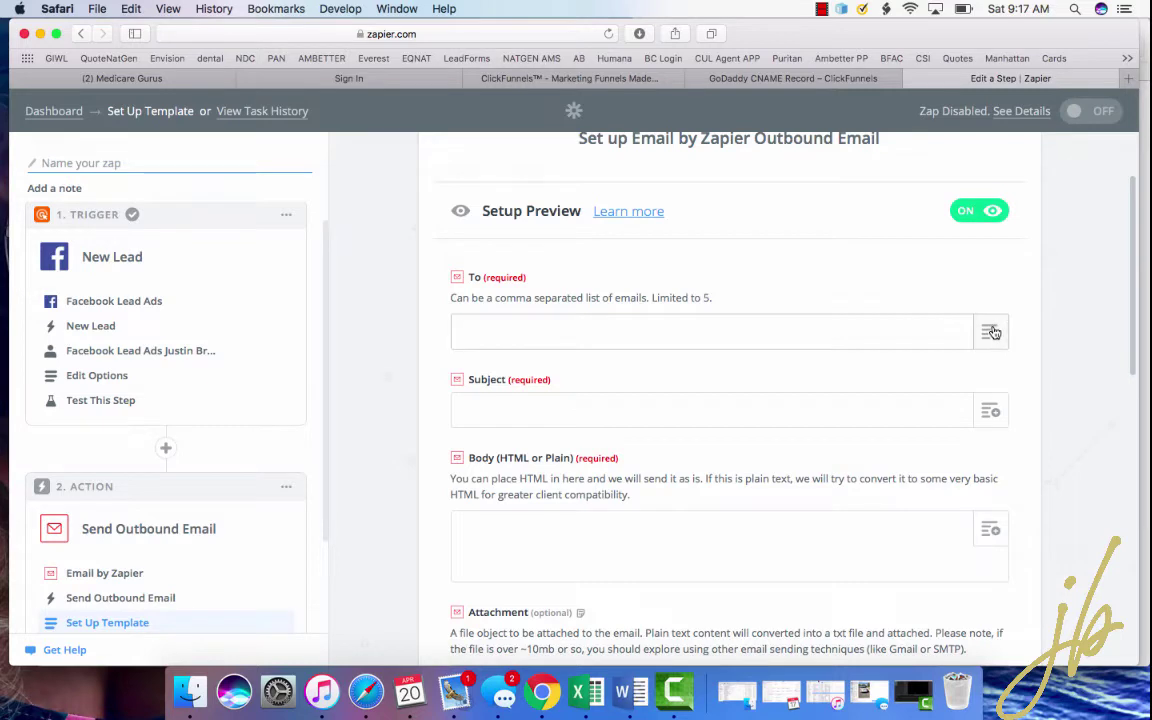
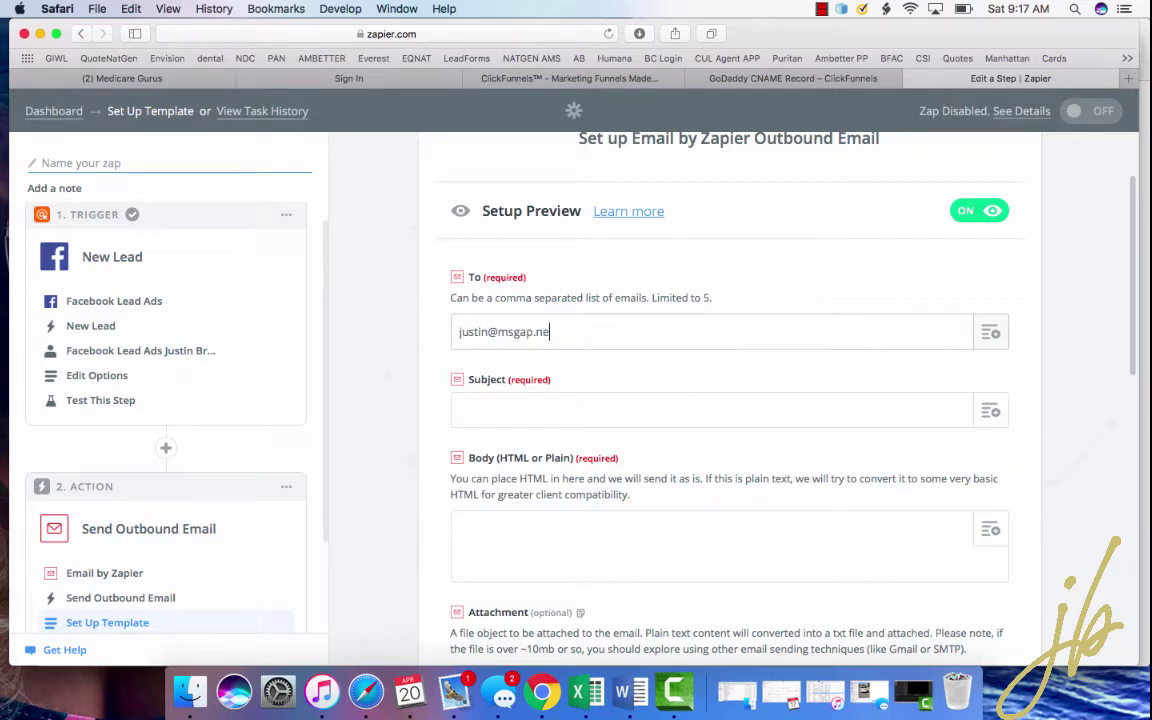
{"action": "left_click", "coordinate": [916, 403]}
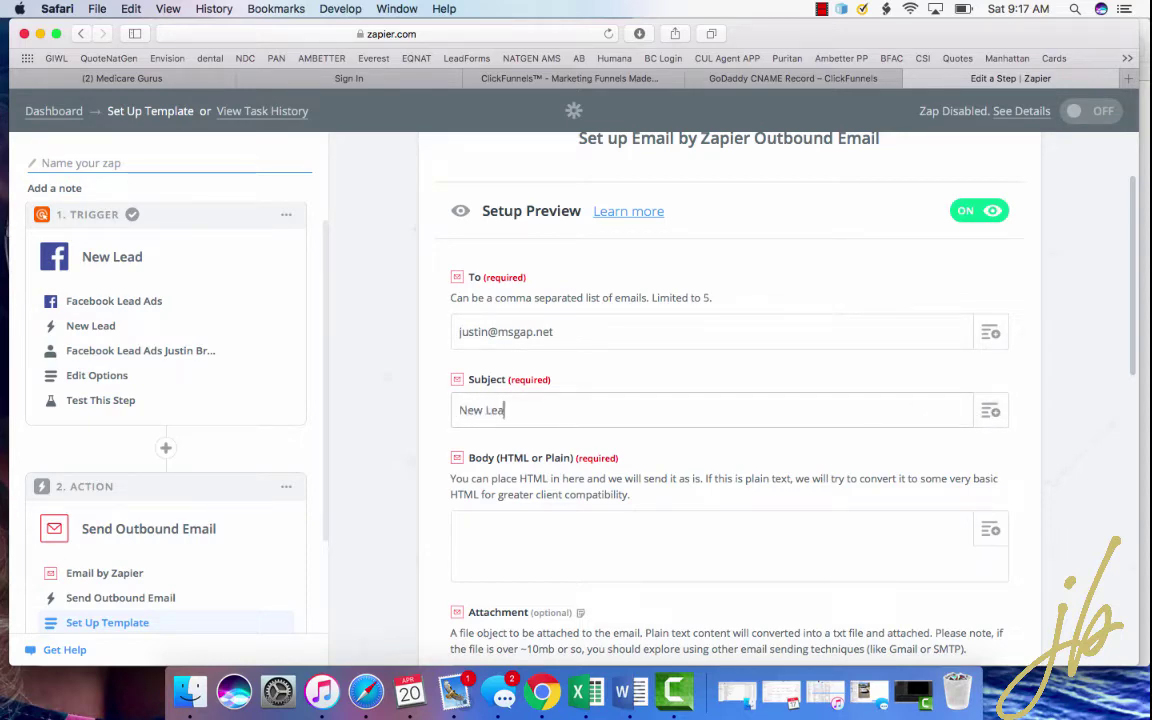
{"action": "scroll", "coordinate": [882, 329], "scroll_direction": "down", "scroll_amount": 3}
- Insert the lead's Email, Full Name, Phone Number and State into the body on separate lines
{"action": "left_click", "coordinate": [773, 423]}
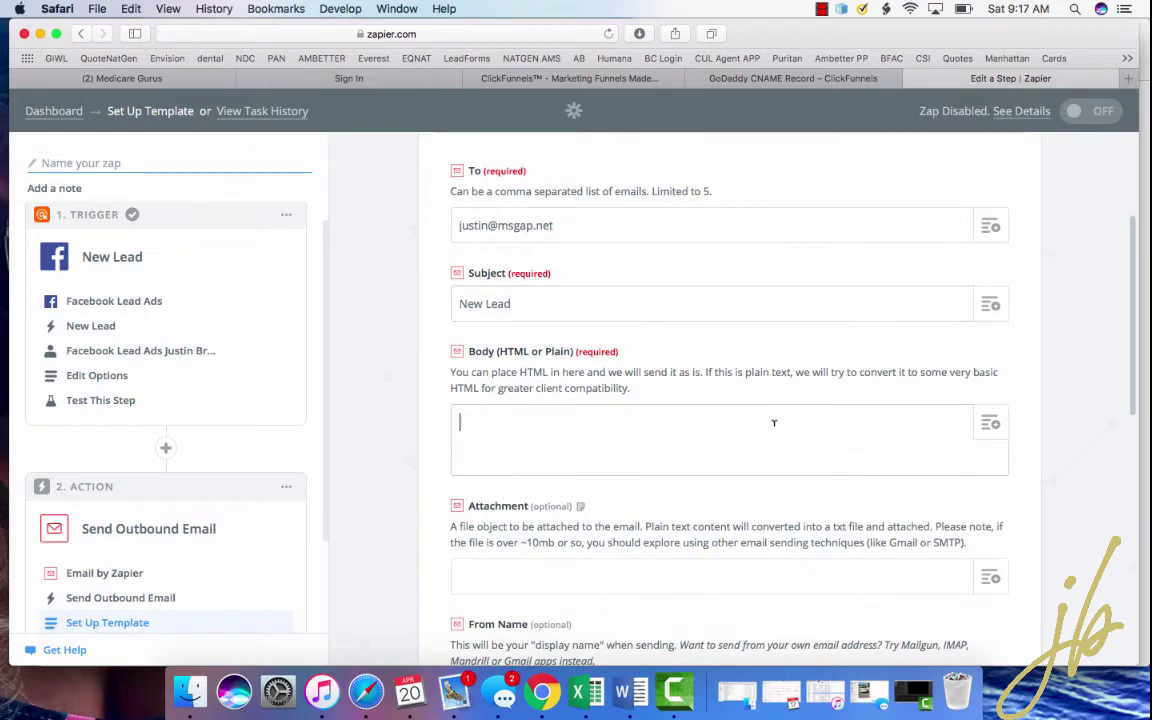
{"action": "left_click", "coordinate": [993, 430]}
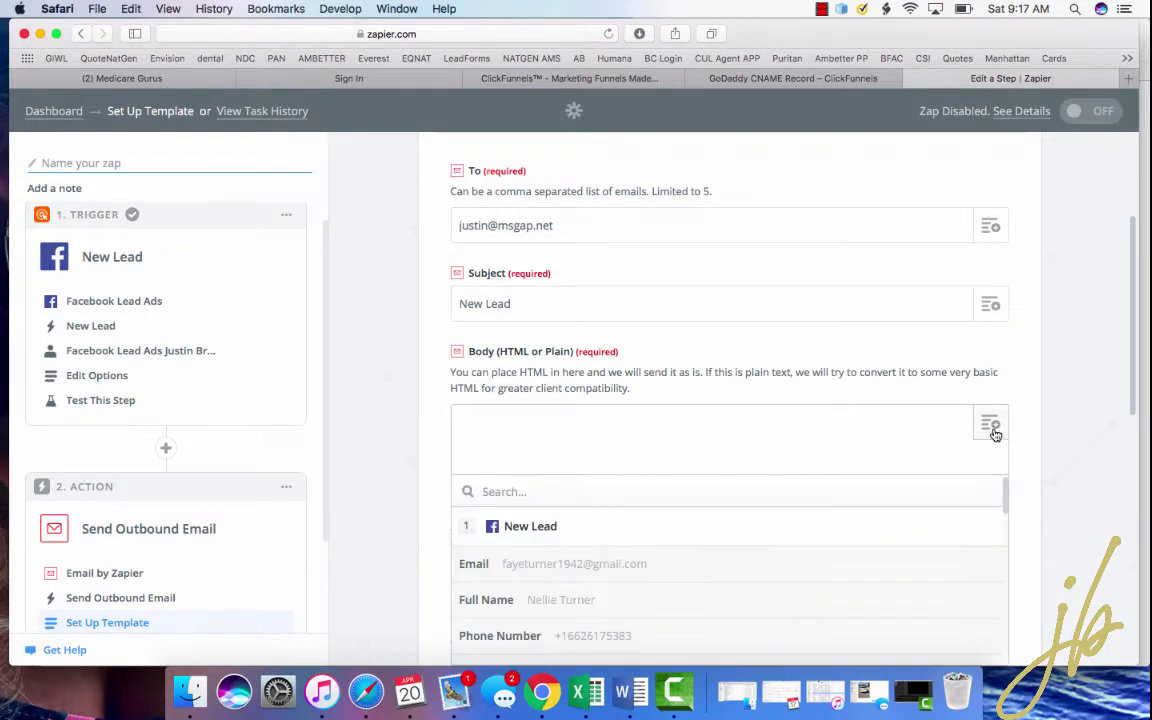
{"action": "scroll", "coordinate": [995, 432], "scroll_direction": "down", "scroll_amount": 4}
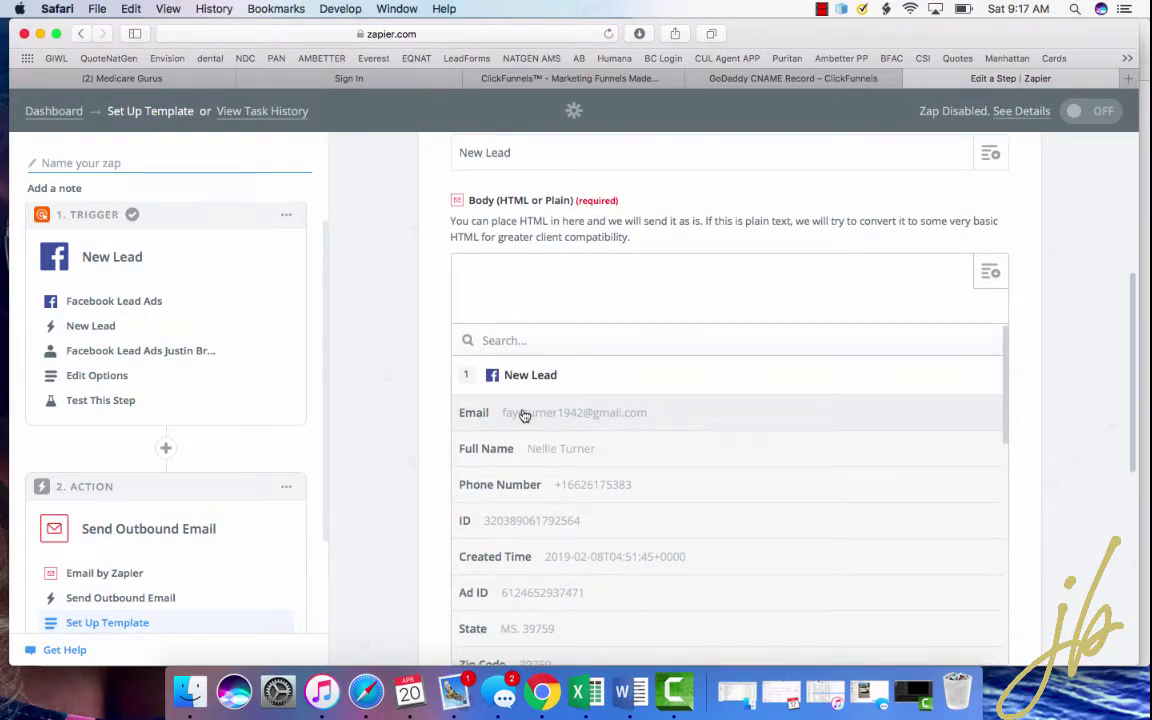
{"action": "left_click", "coordinate": [506, 418]}
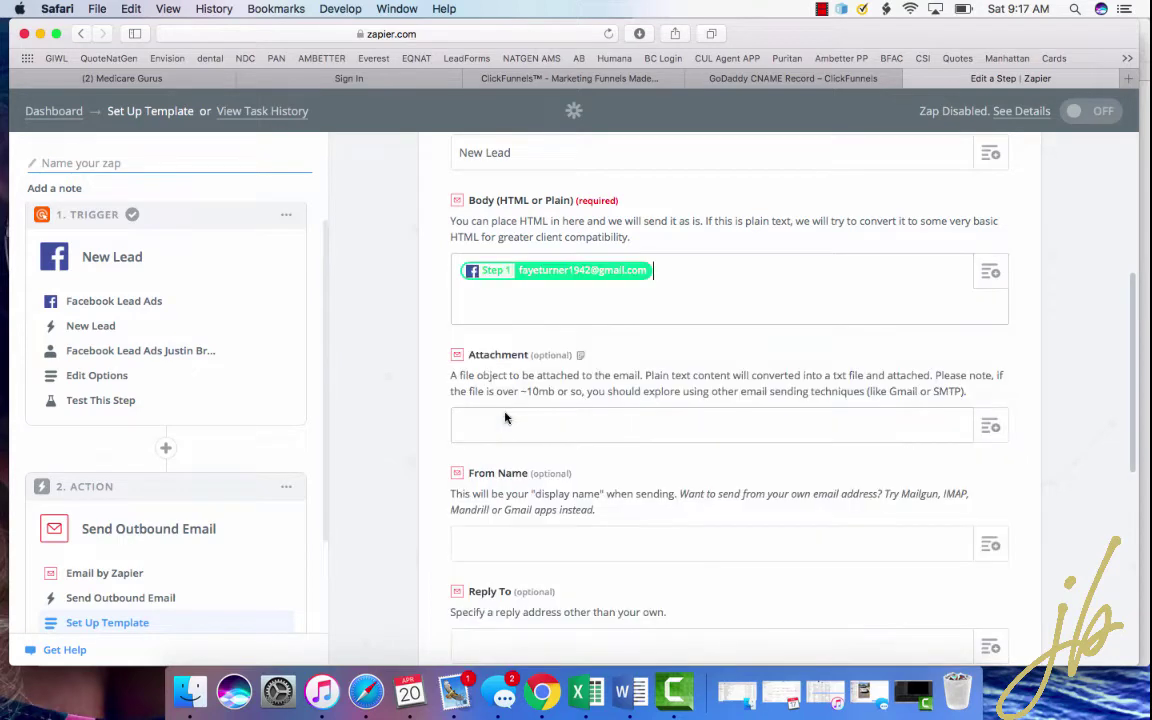
{"action": "left_click", "coordinate": [988, 274]}
{"action": "left_click", "coordinate": [582, 452]}
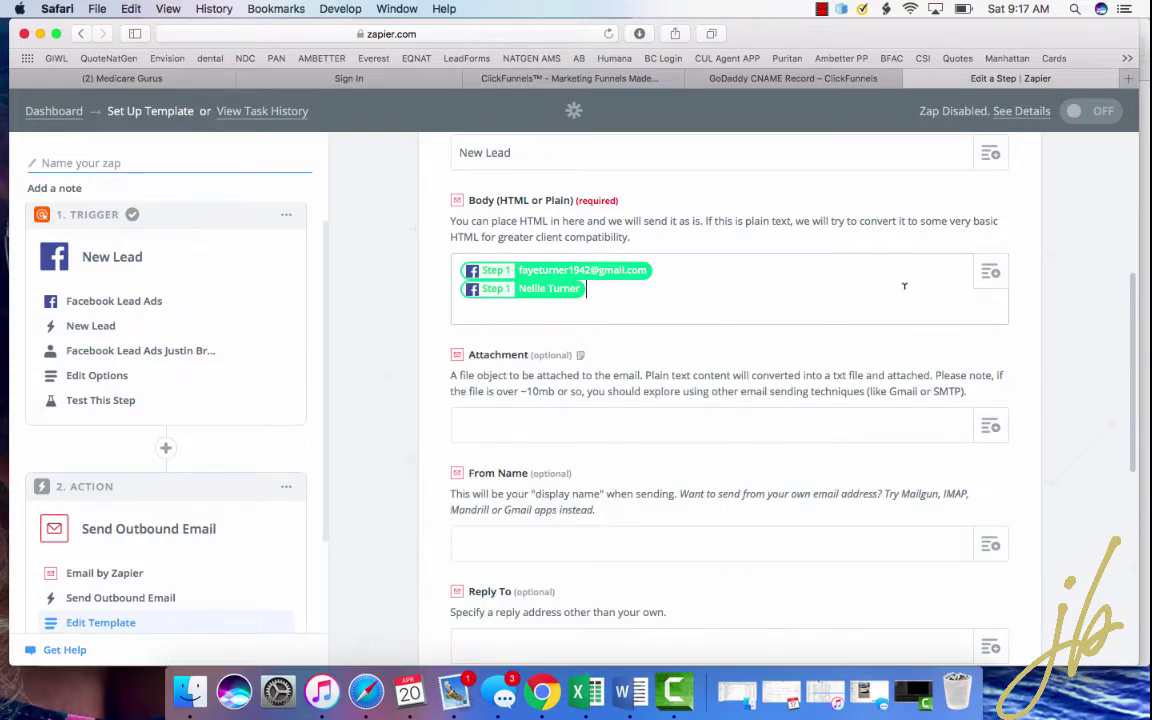
{"action": "key", "text": "Return"}
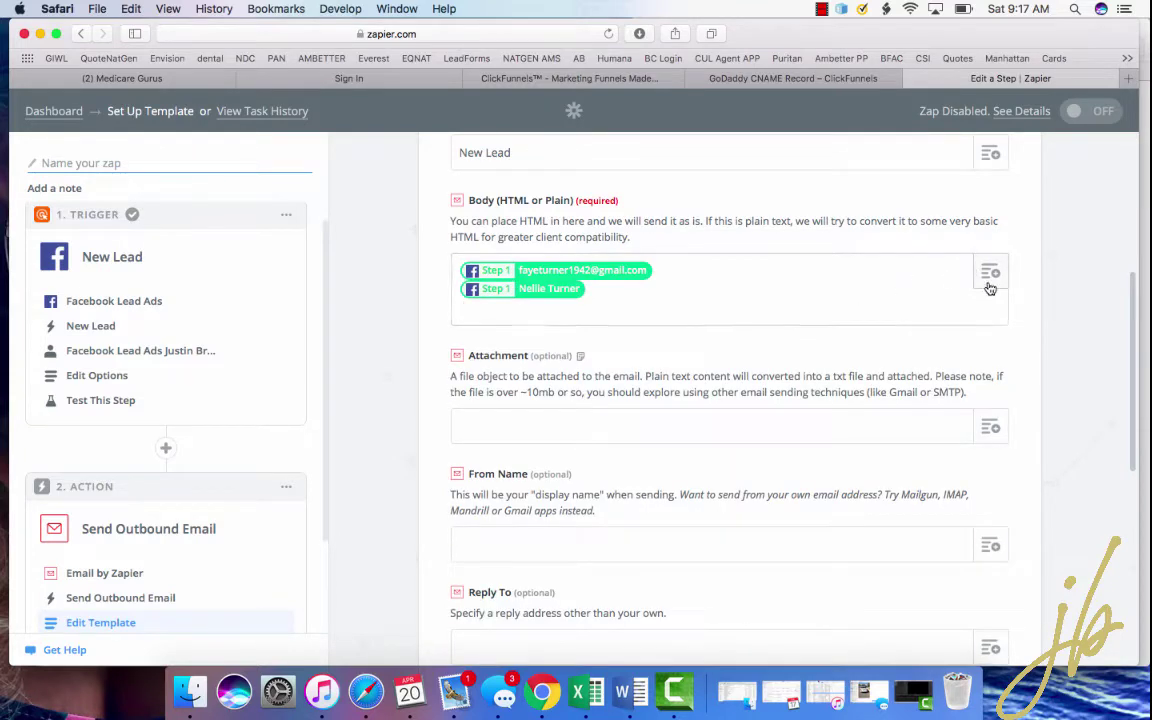
{"action": "left_click", "coordinate": [988, 276]}
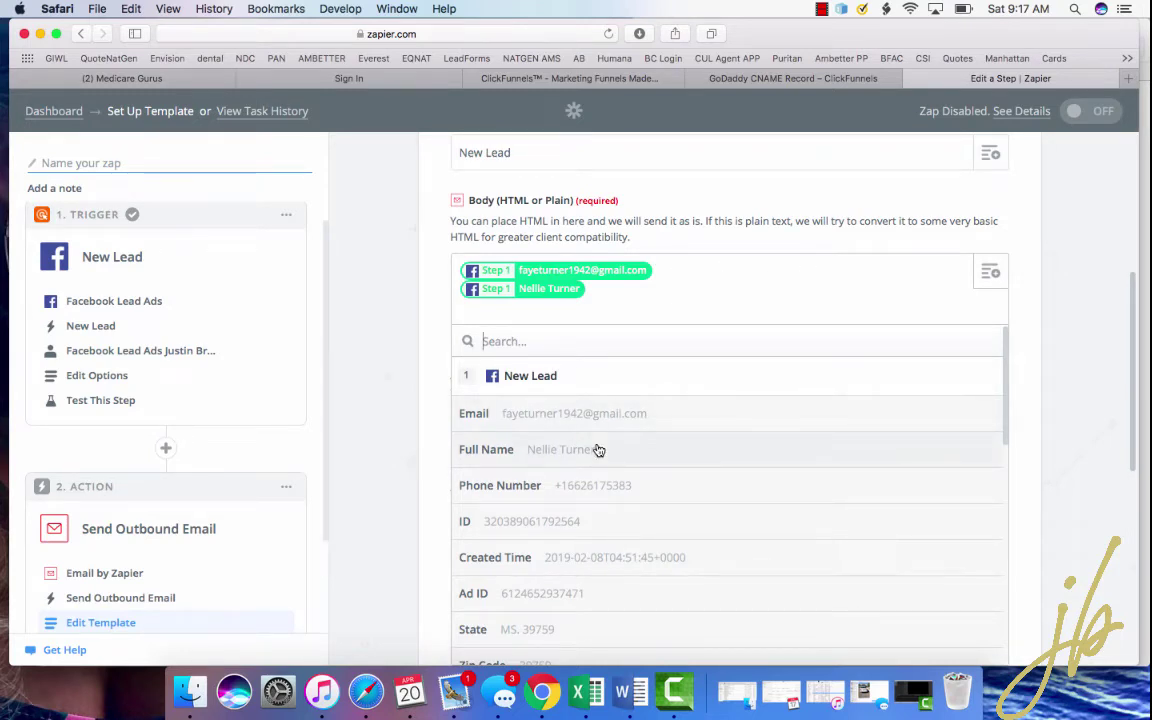
{"action": "left_click", "coordinate": [597, 484]}
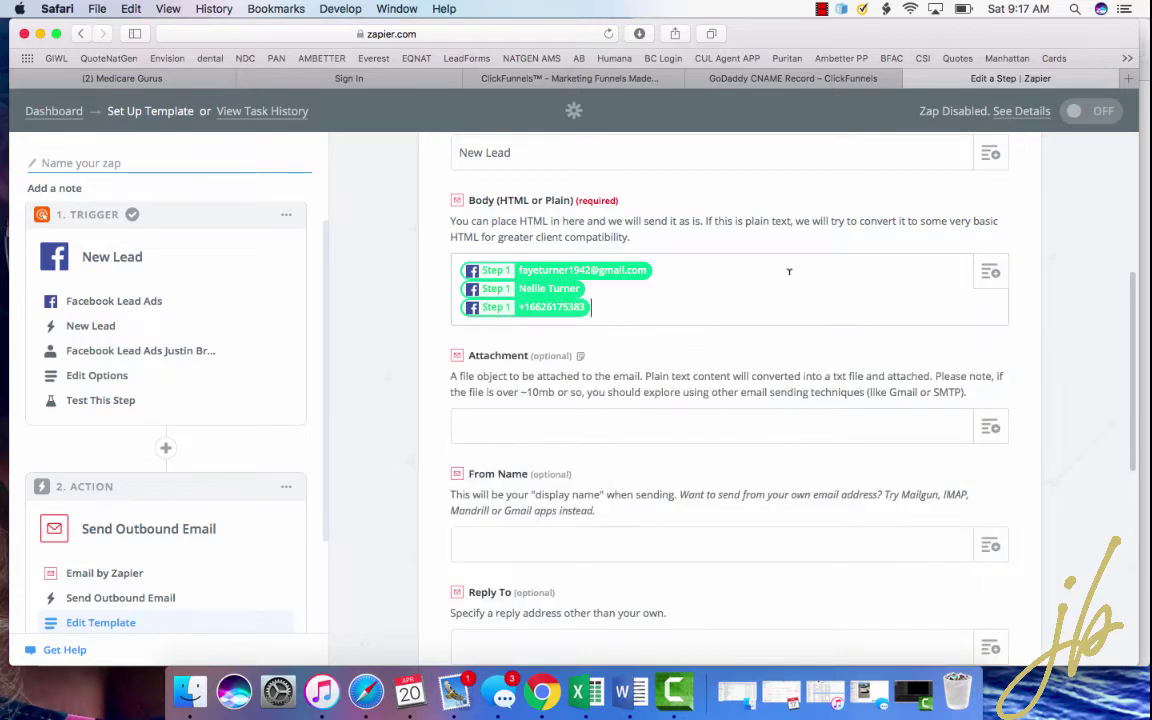
{"action": "key", "text": "Return"}
{"action": "left_click", "coordinate": [980, 264]}
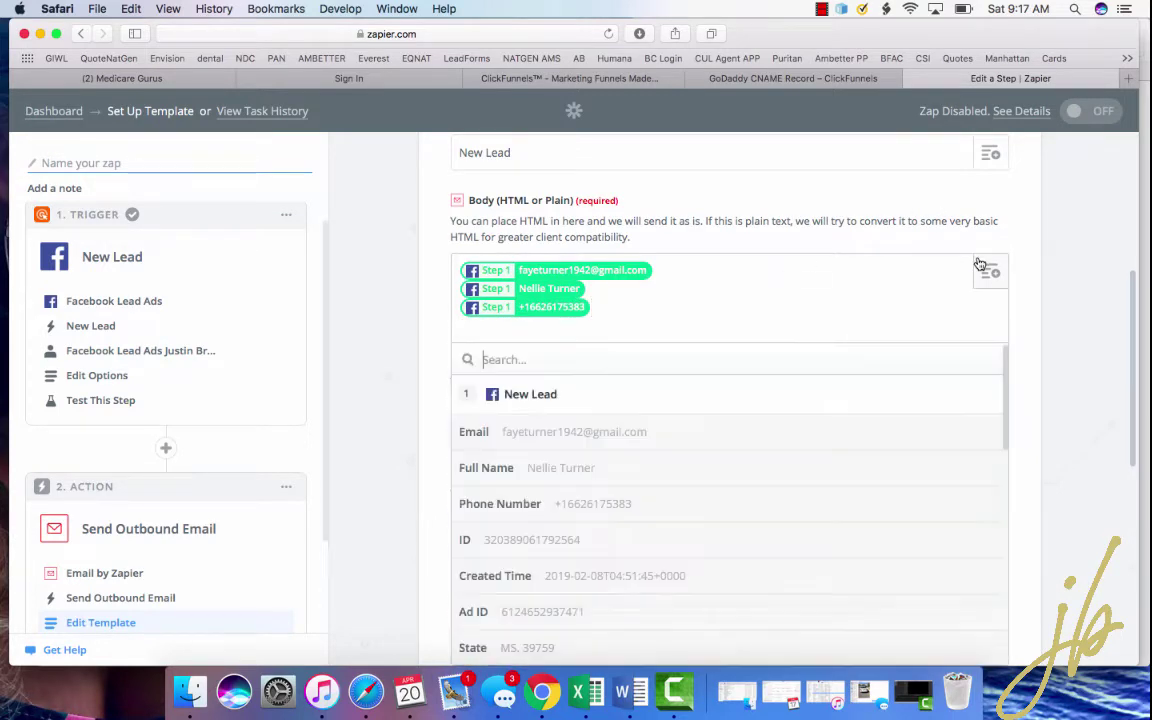
{"action": "scroll", "coordinate": [670, 394], "scroll_direction": "down", "scroll_amount": 5}
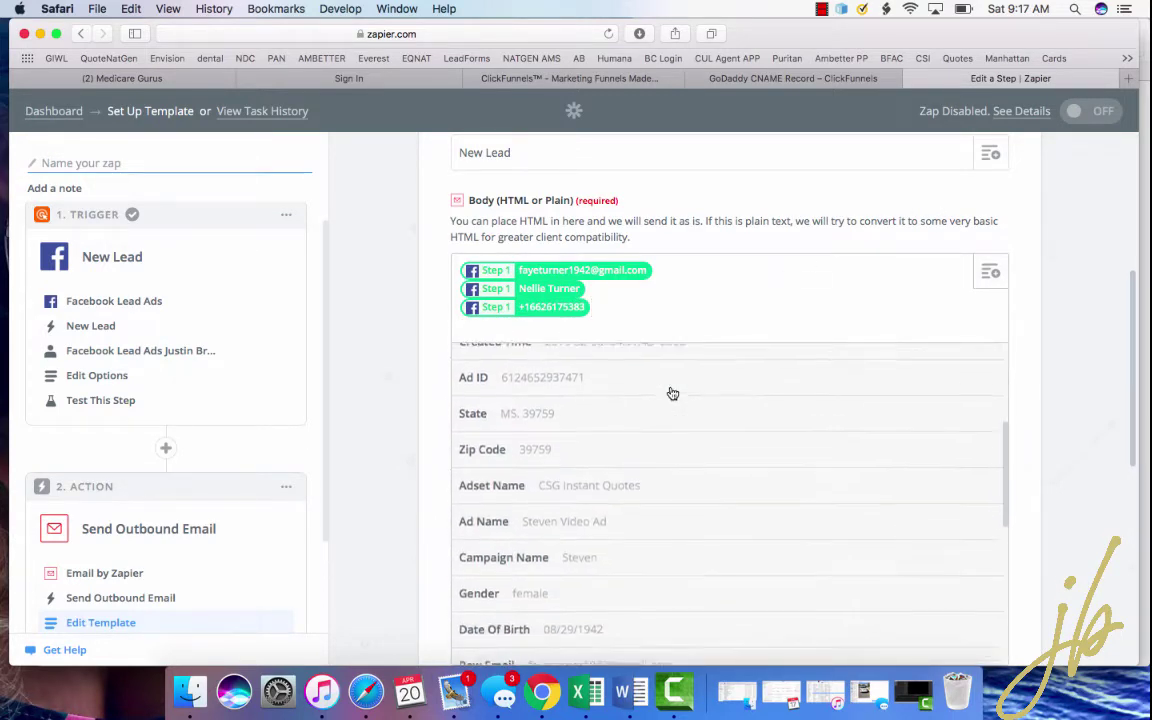
{"action": "left_click", "coordinate": [605, 408]}
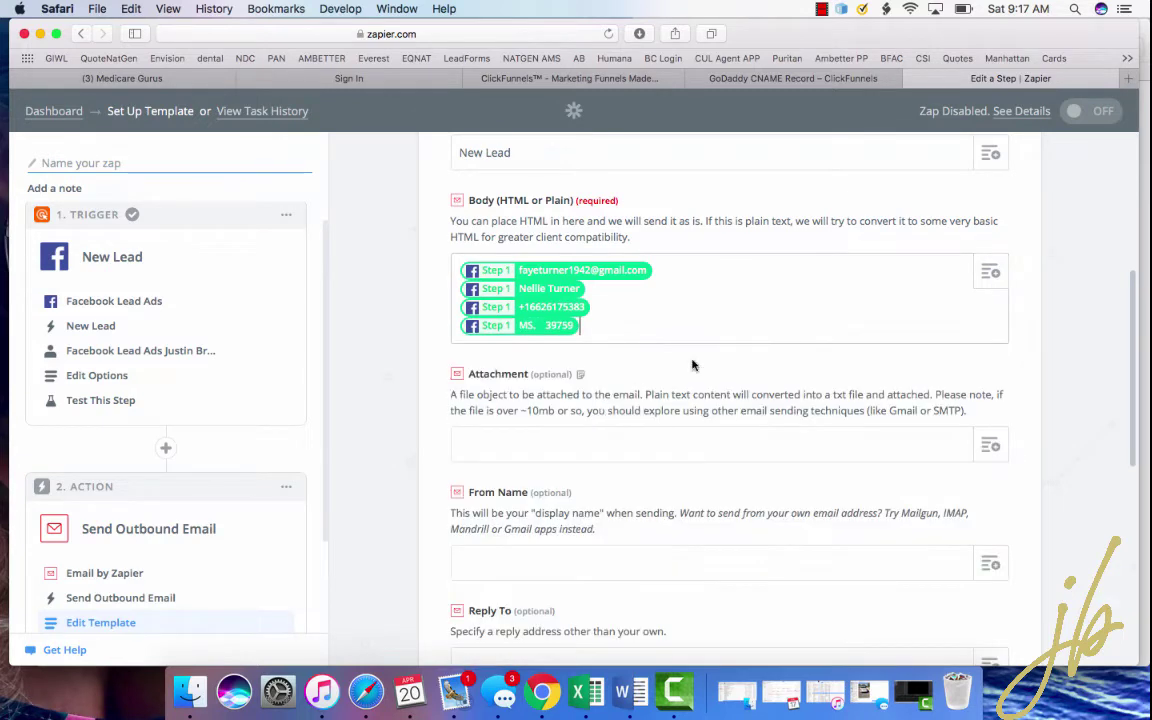
- Add the lead's Gender and Date Of Birth lines to the body and continue to testing
{"action": "key", "text": "Return"}
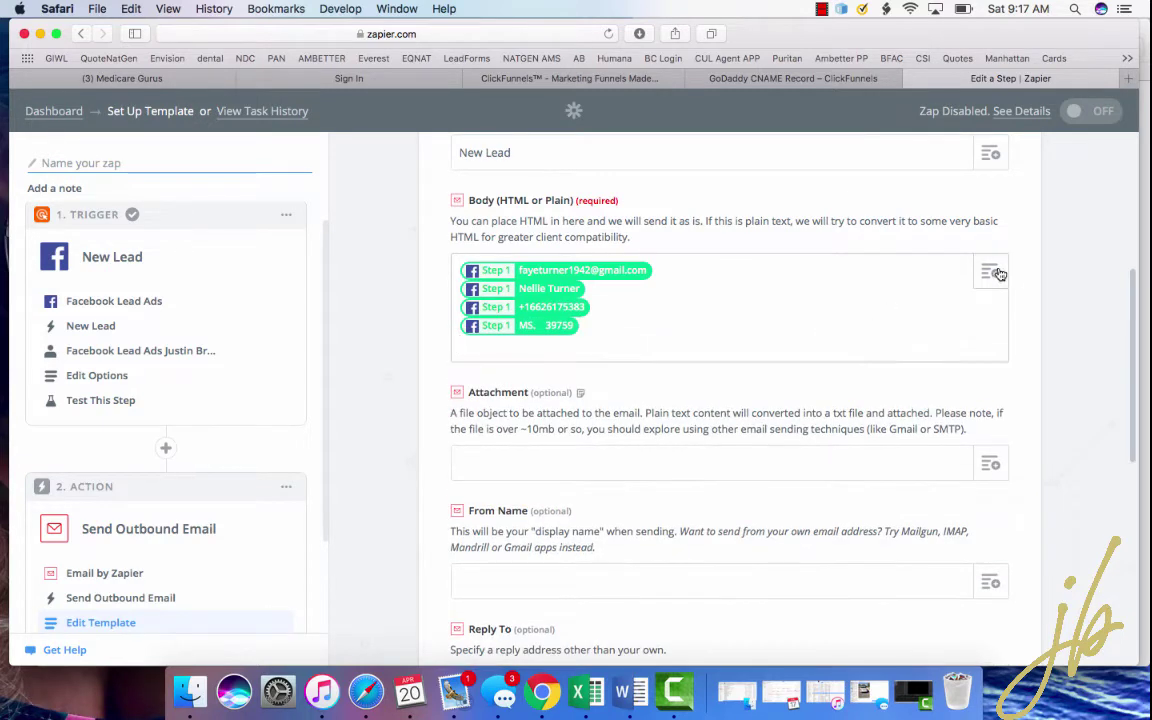
{"action": "left_click", "coordinate": [997, 273]}
{"action": "scroll", "coordinate": [588, 548], "scroll_direction": "down", "scroll_amount": 4}
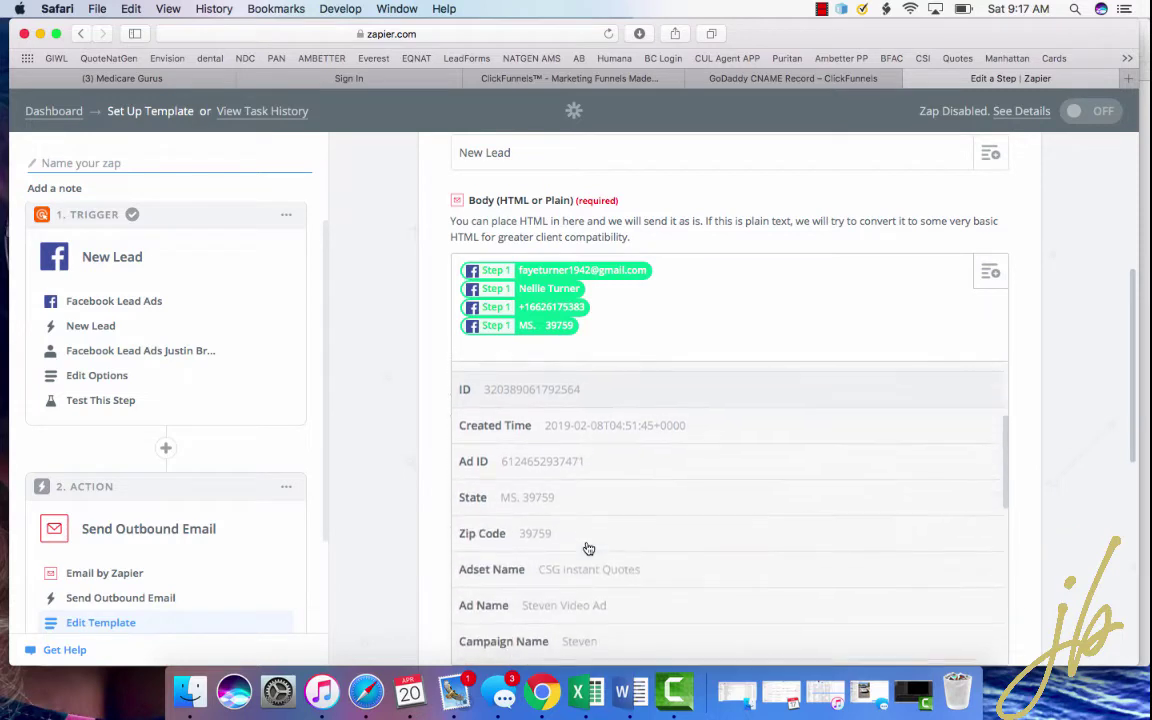
{"action": "scroll", "coordinate": [588, 548], "scroll_direction": "down", "scroll_amount": 5}
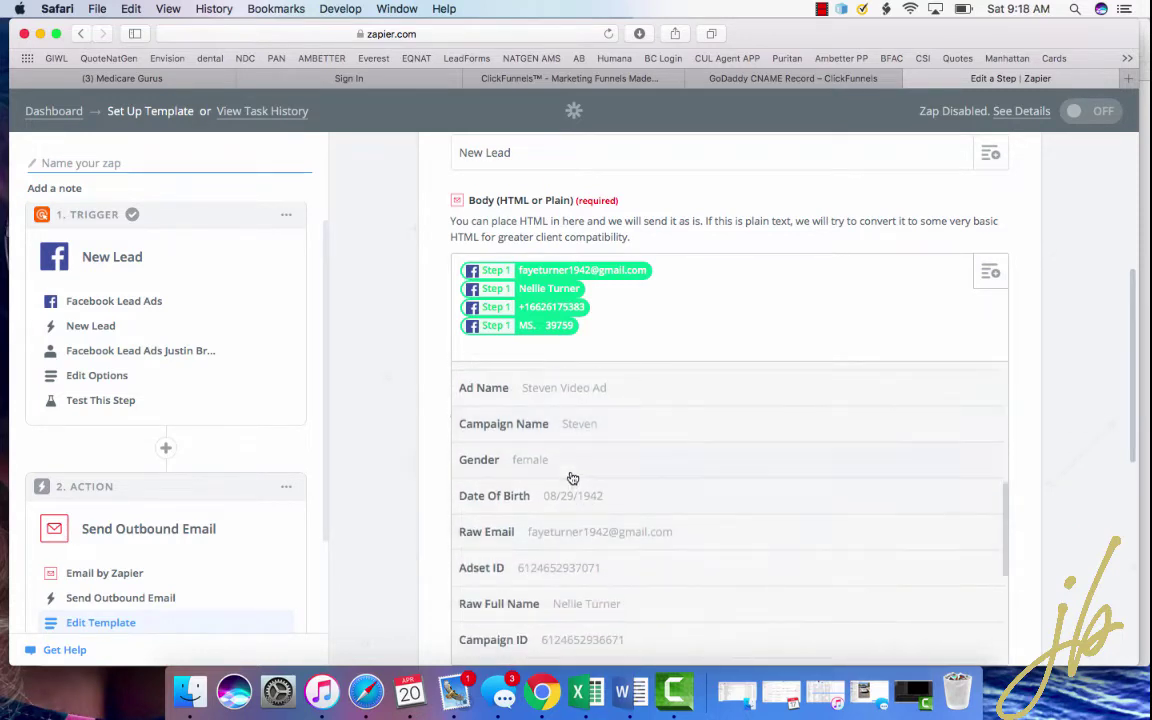
{"action": "left_click", "coordinate": [530, 460]}
{"action": "key", "text": "Return"}
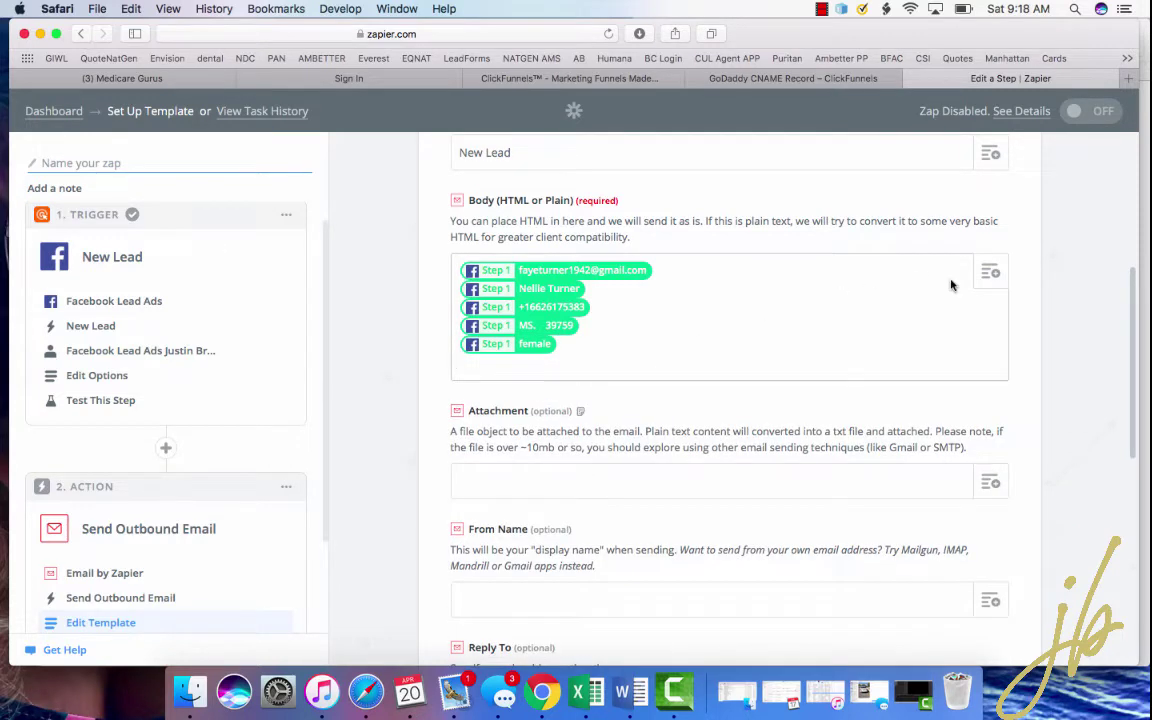
{"action": "left_click", "coordinate": [990, 272]}
{"action": "scroll", "coordinate": [630, 480], "scroll_direction": "down", "scroll_amount": 3}
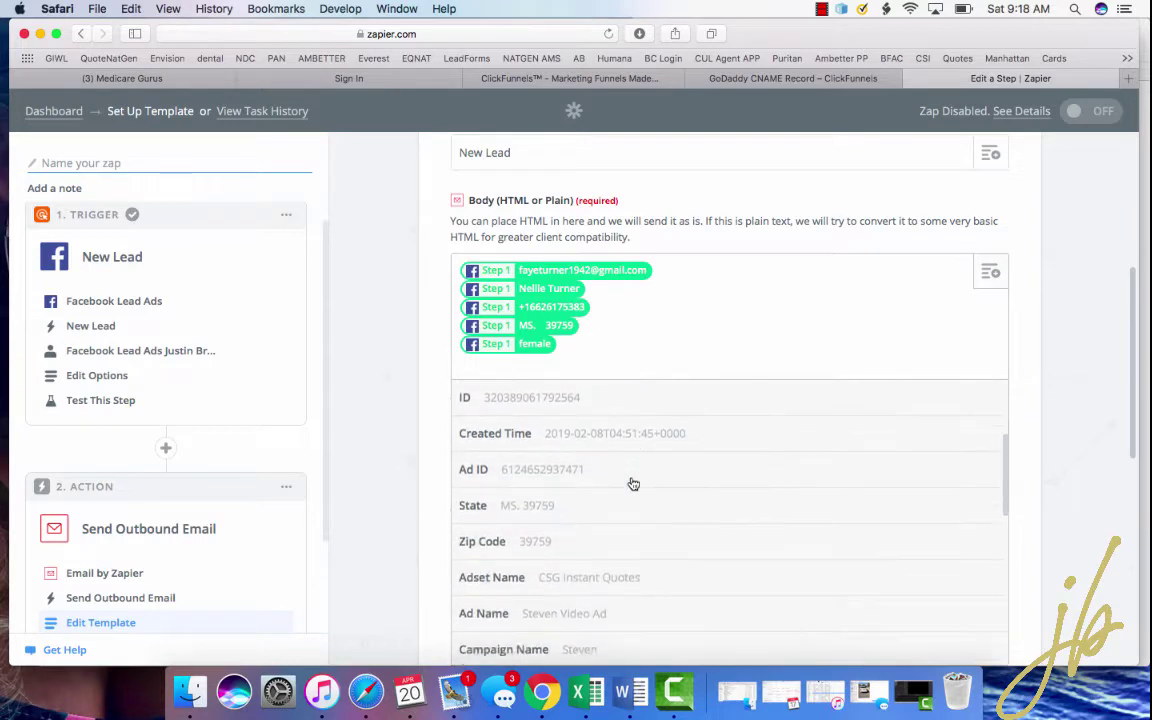
{"action": "scroll", "coordinate": [632, 484], "scroll_direction": "down", "scroll_amount": 5}
{"action": "left_click", "coordinate": [610, 501]}
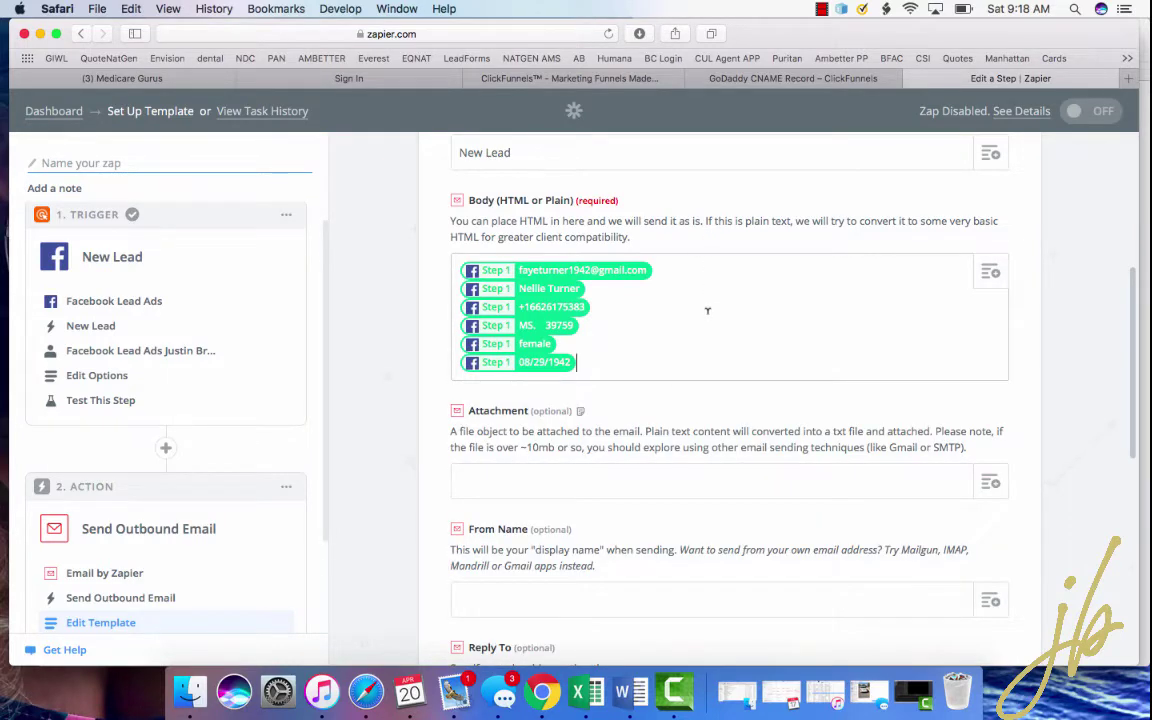
{"action": "scroll", "coordinate": [707, 310], "scroll_direction": "down", "scroll_amount": 3}
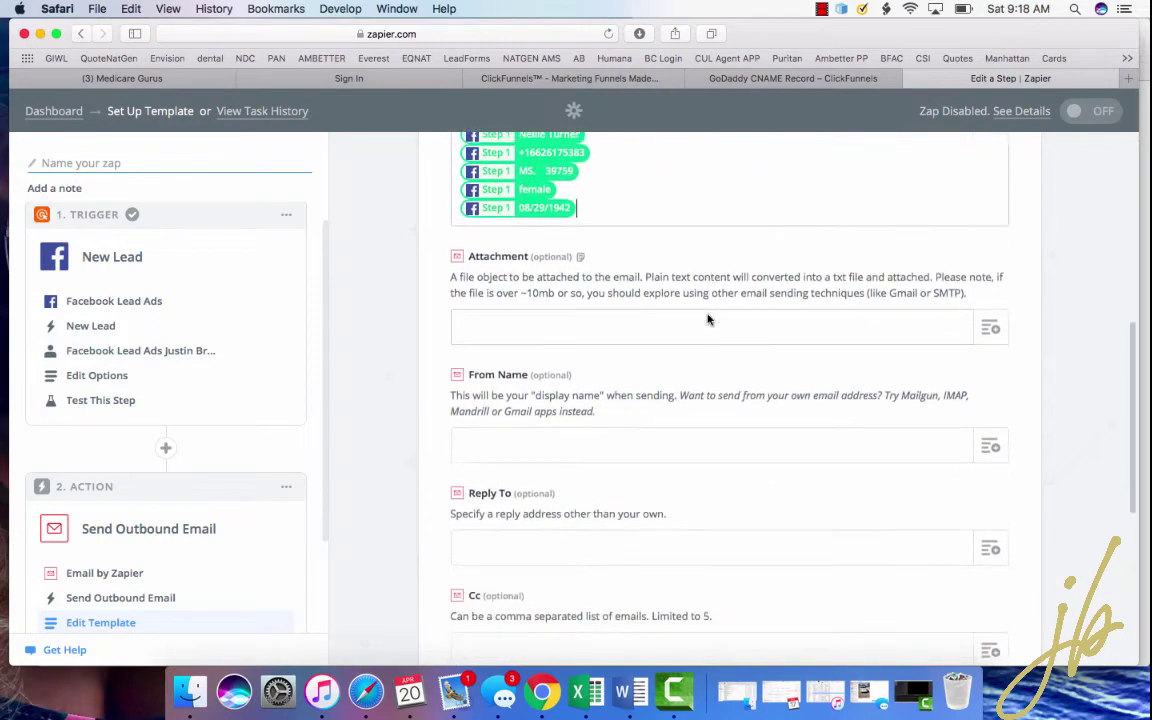
{"action": "scroll", "coordinate": [707, 319], "scroll_direction": "down", "scroll_amount": 1}
{"action": "scroll", "coordinate": [765, 380], "scroll_direction": "down", "scroll_amount": 3}
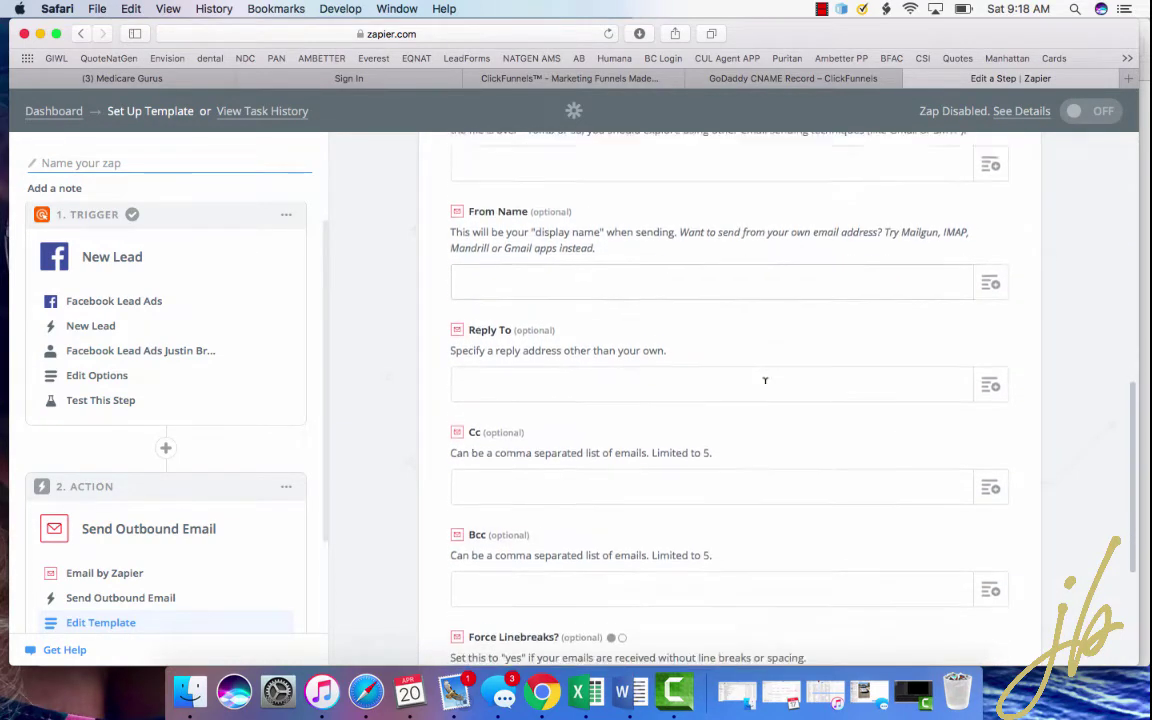
{"action": "scroll", "coordinate": [597, 417], "scroll_direction": "down", "scroll_amount": 3}
{"action": "scroll", "coordinate": [590, 400], "scroll_direction": "down", "scroll_amount": 2}
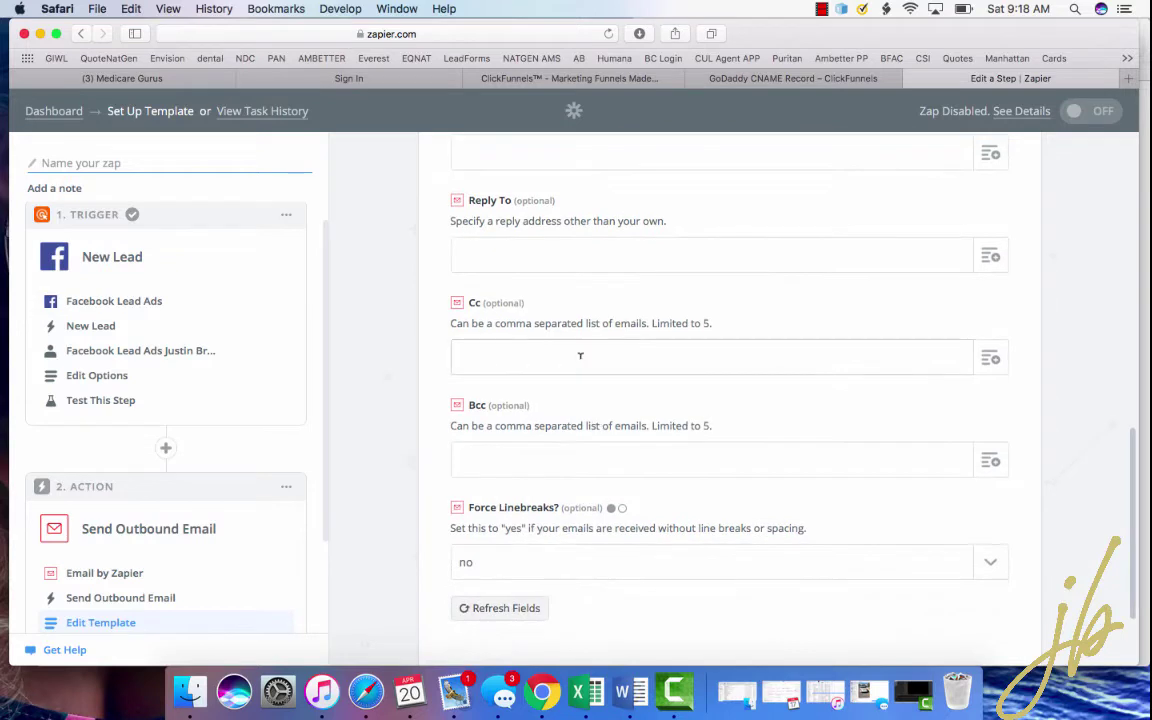
{"action": "scroll", "coordinate": [558, 340], "scroll_direction": "down", "scroll_amount": 1}
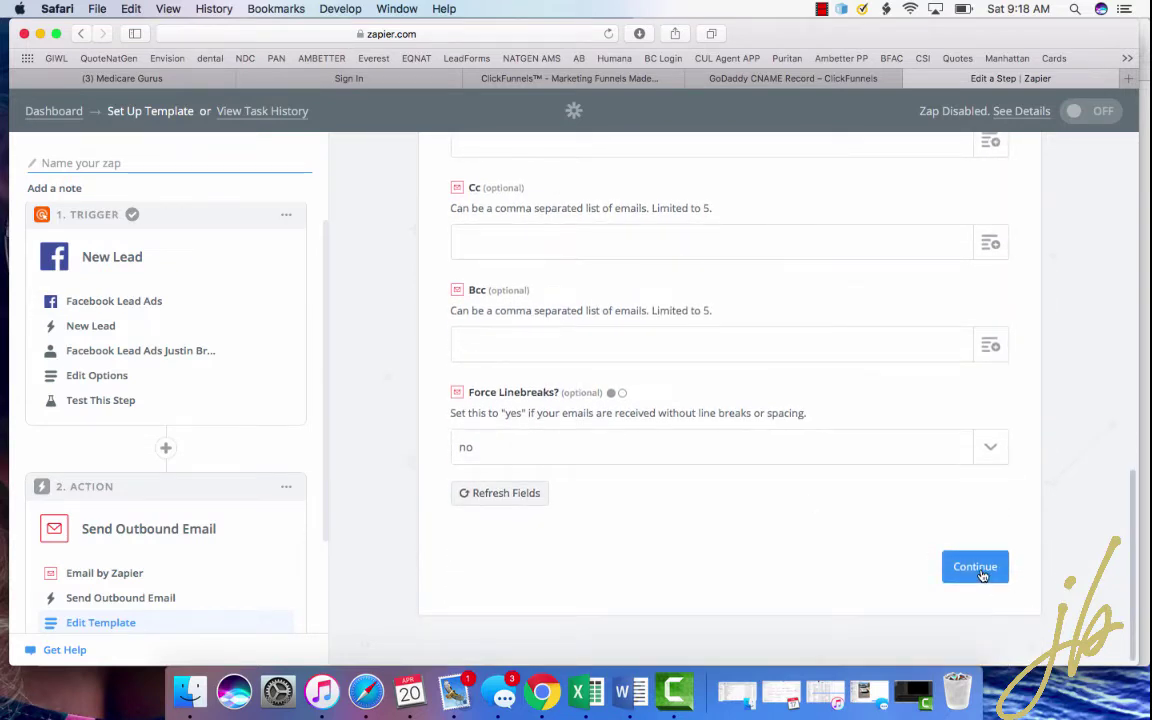
{"action": "left_click", "coordinate": [975, 567]}
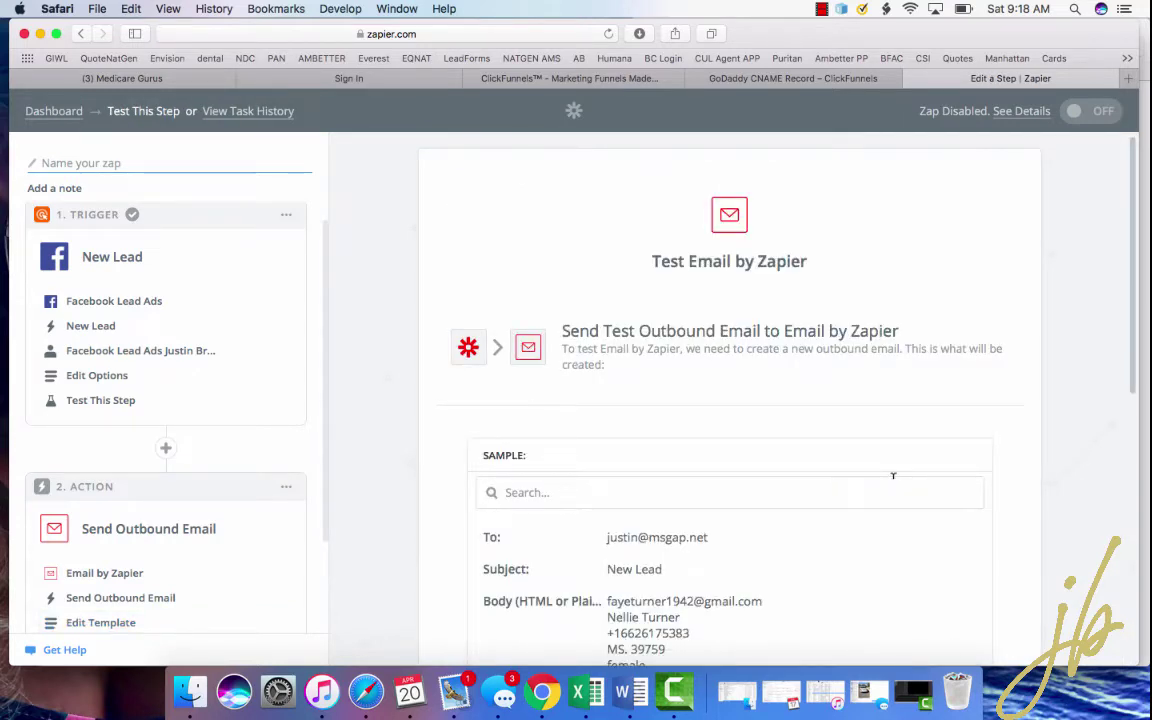
- Skip the email step's test and finish the zap setup
{"action": "scroll", "coordinate": [893, 476], "scroll_direction": "down", "scroll_amount": 10}
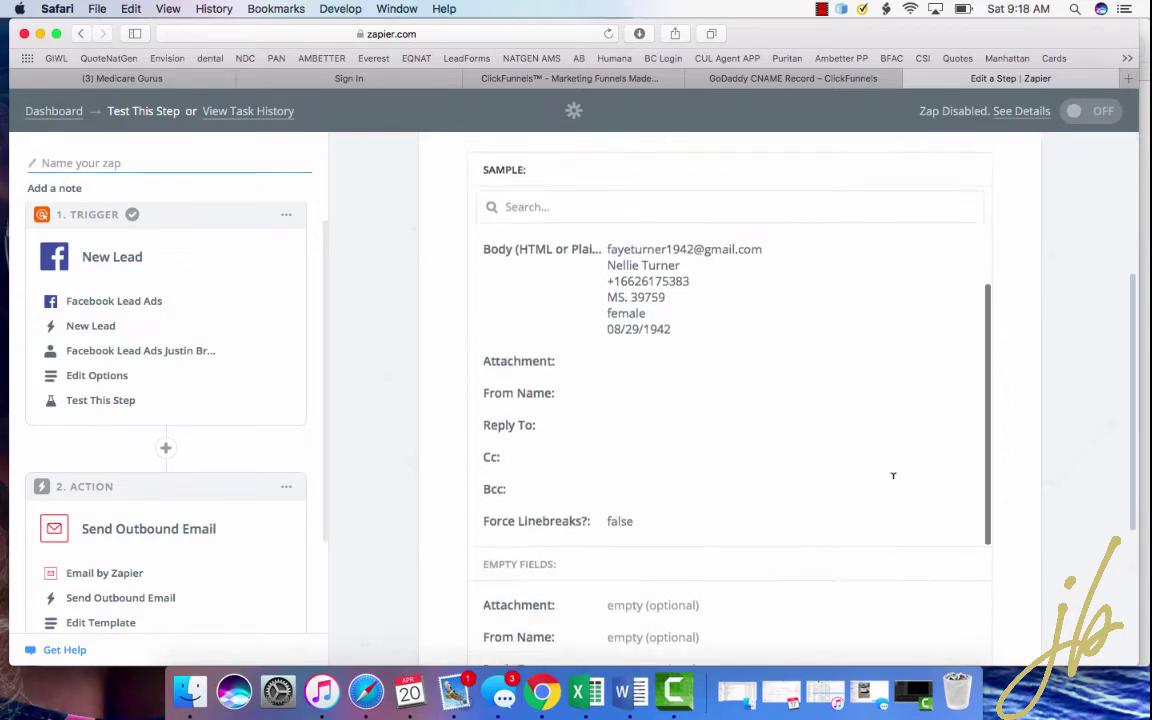
{"action": "scroll", "coordinate": [893, 484], "scroll_direction": "down", "scroll_amount": 2}
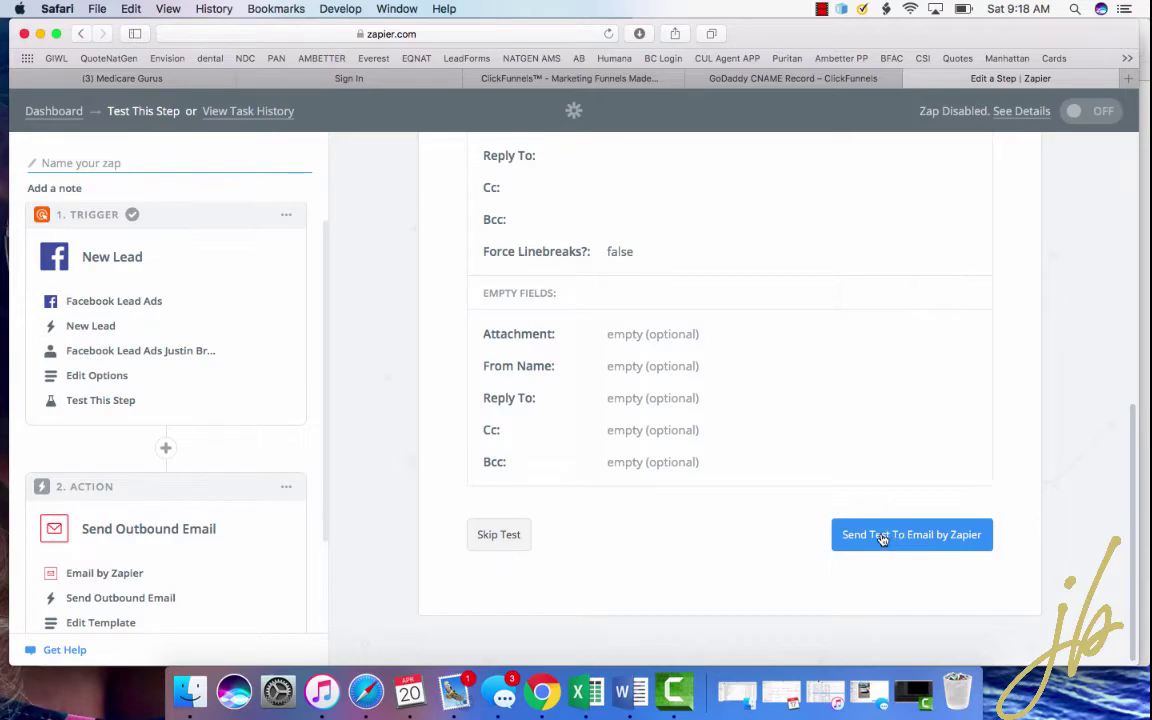
{"action": "left_click", "coordinate": [508, 536]}
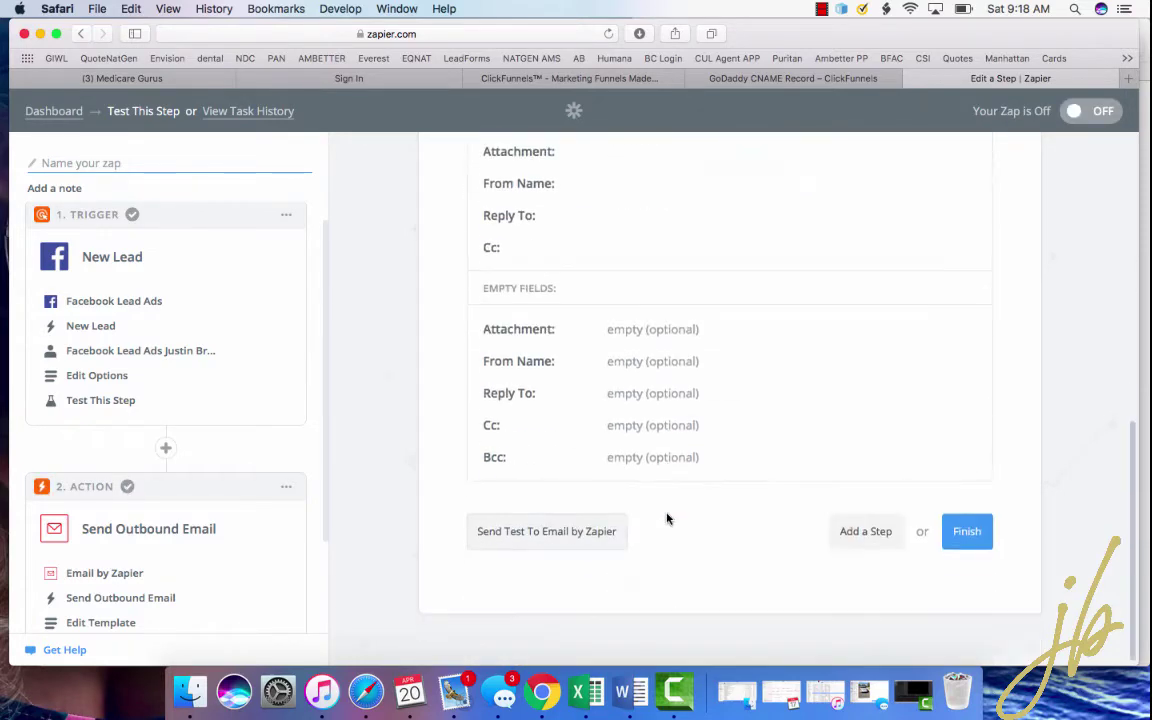
{"action": "left_click", "coordinate": [984, 541]}
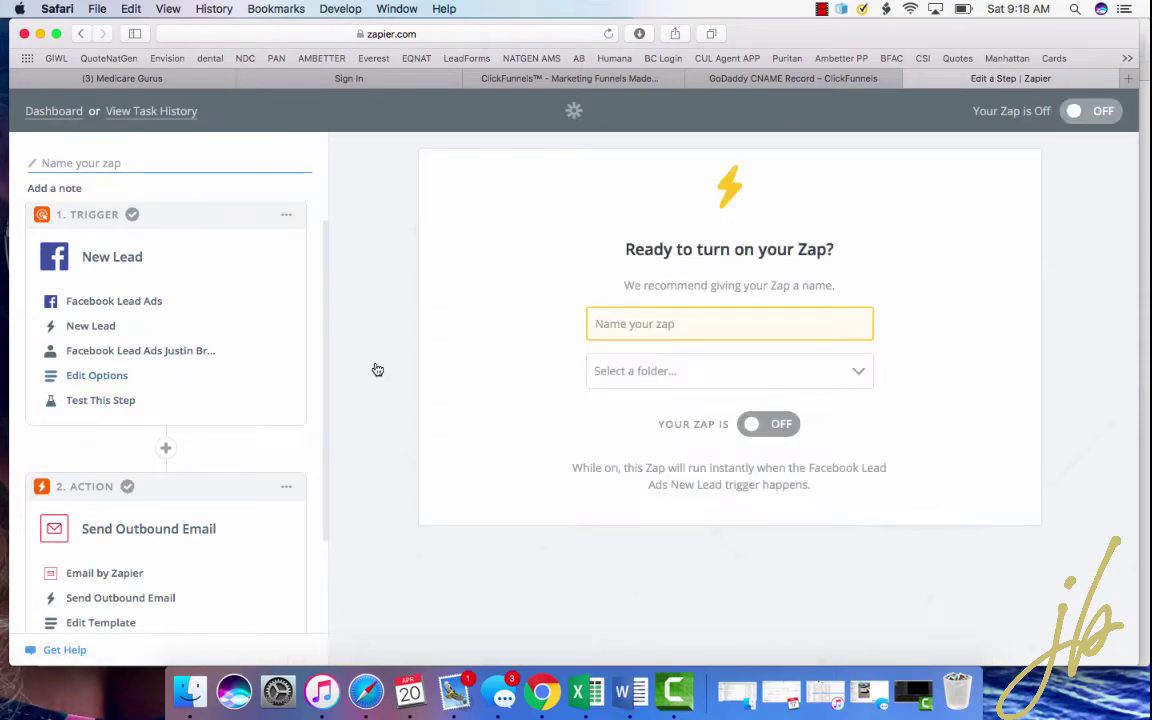
{"action": "scroll", "coordinate": [95, 411], "scroll_direction": "down", "scroll_amount": 3}
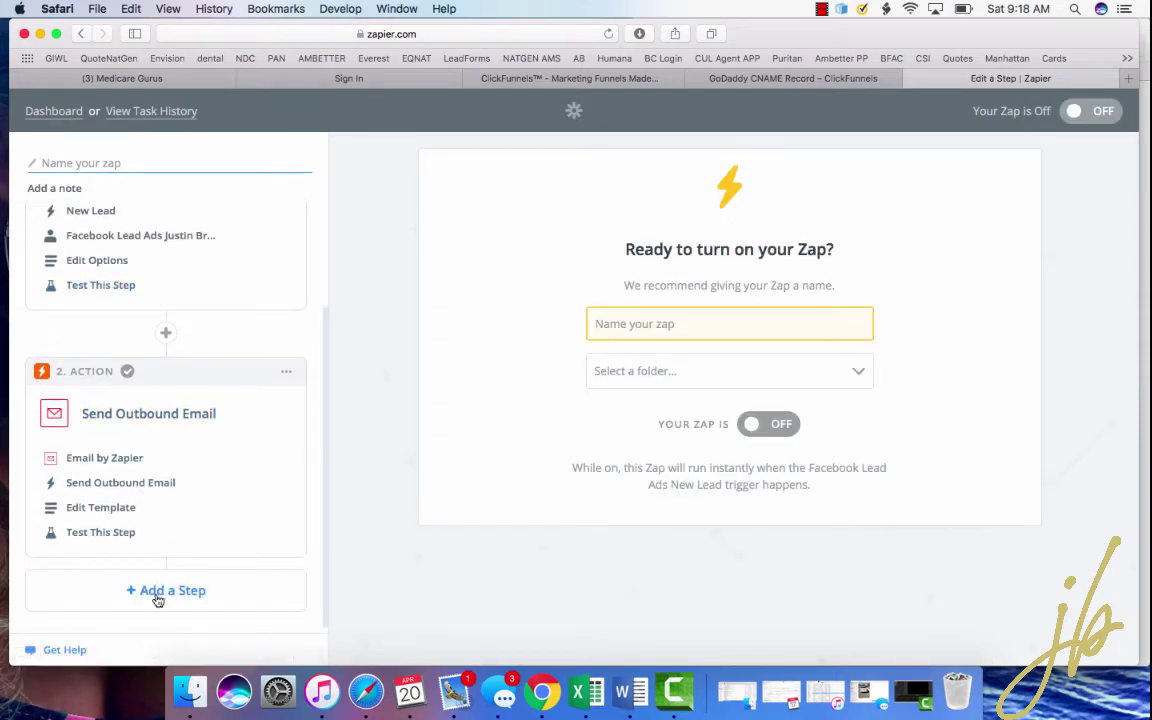
- Add a third action step using Google Sheets with Create Spreadsheet Row
{"action": "left_click", "coordinate": [157, 592]}
{"action": "scroll", "coordinate": [155, 598], "scroll_direction": "down", "scroll_amount": 7}
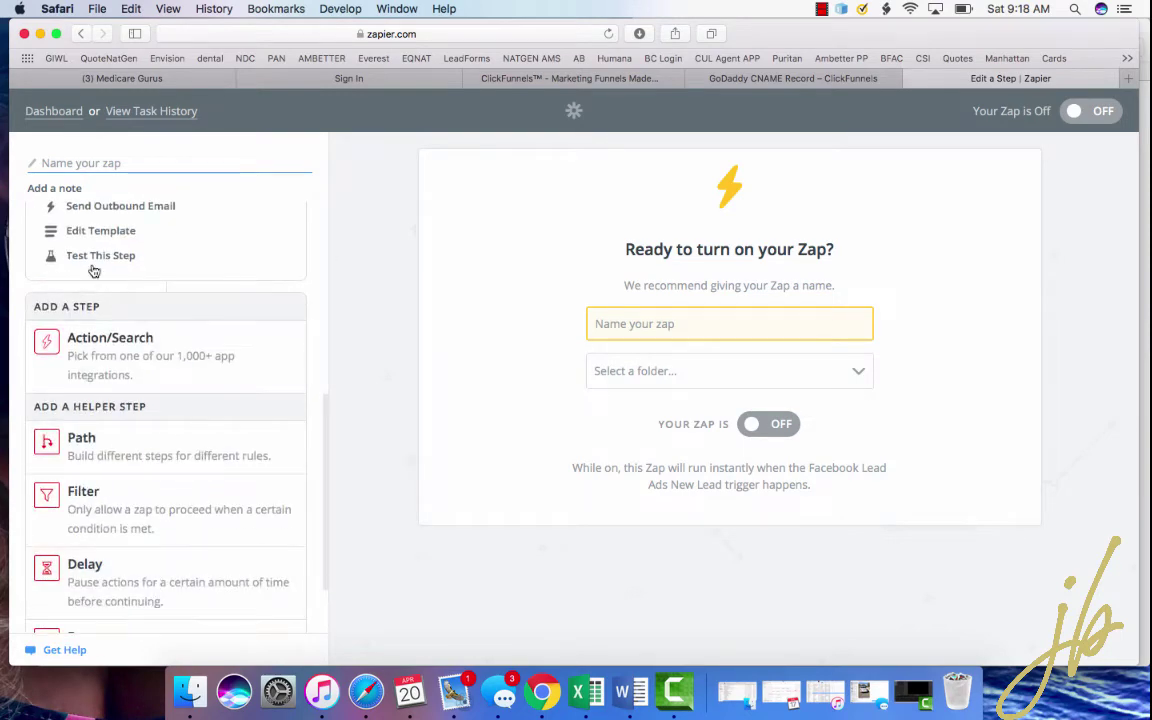
{"action": "left_click", "coordinate": [59, 357]}
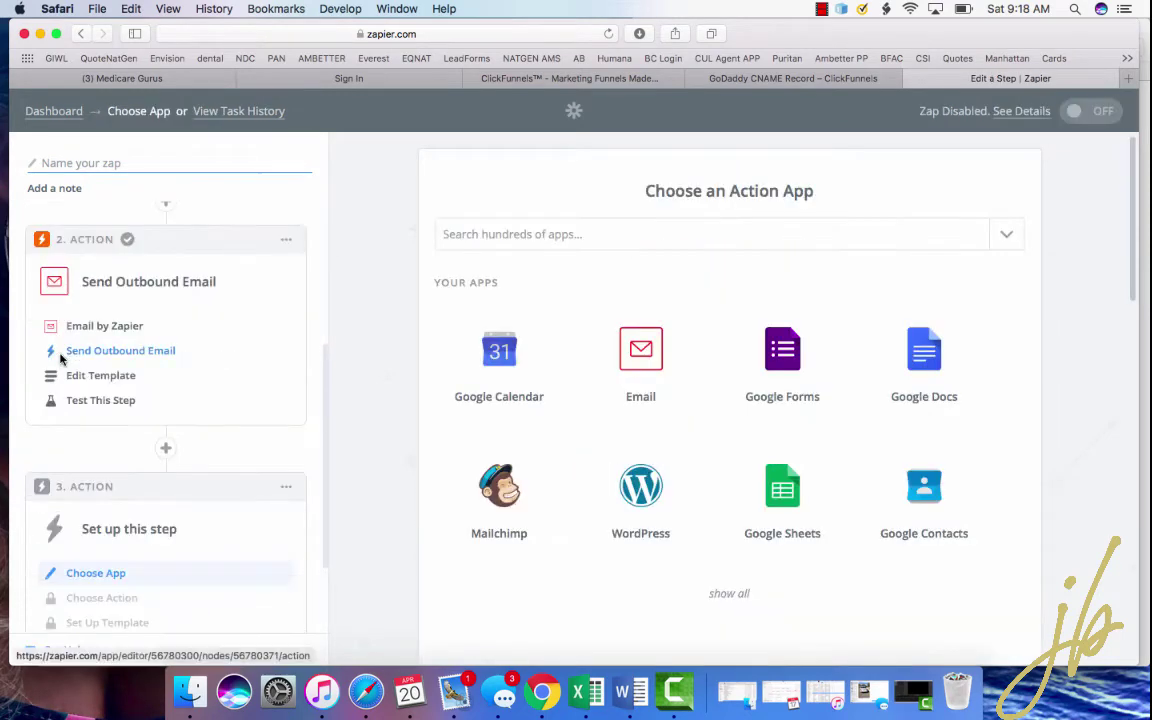
{"action": "scroll", "coordinate": [609, 383], "scroll_direction": "down", "scroll_amount": 3}
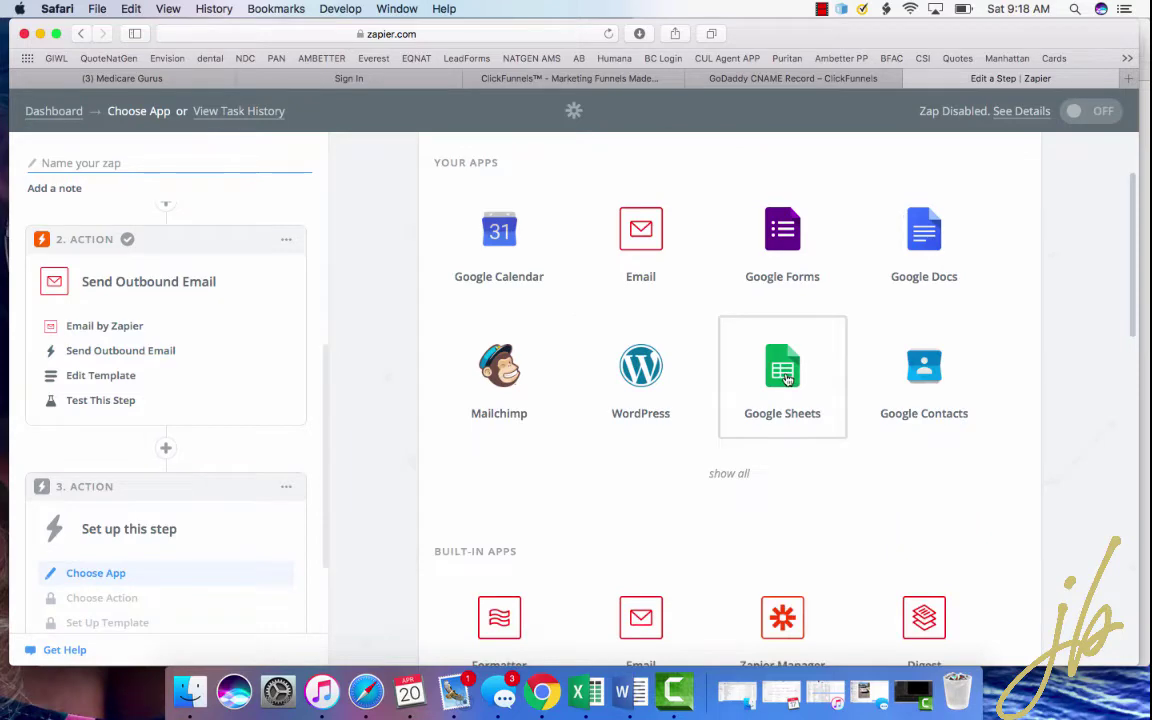
{"action": "left_click", "coordinate": [784, 375]}
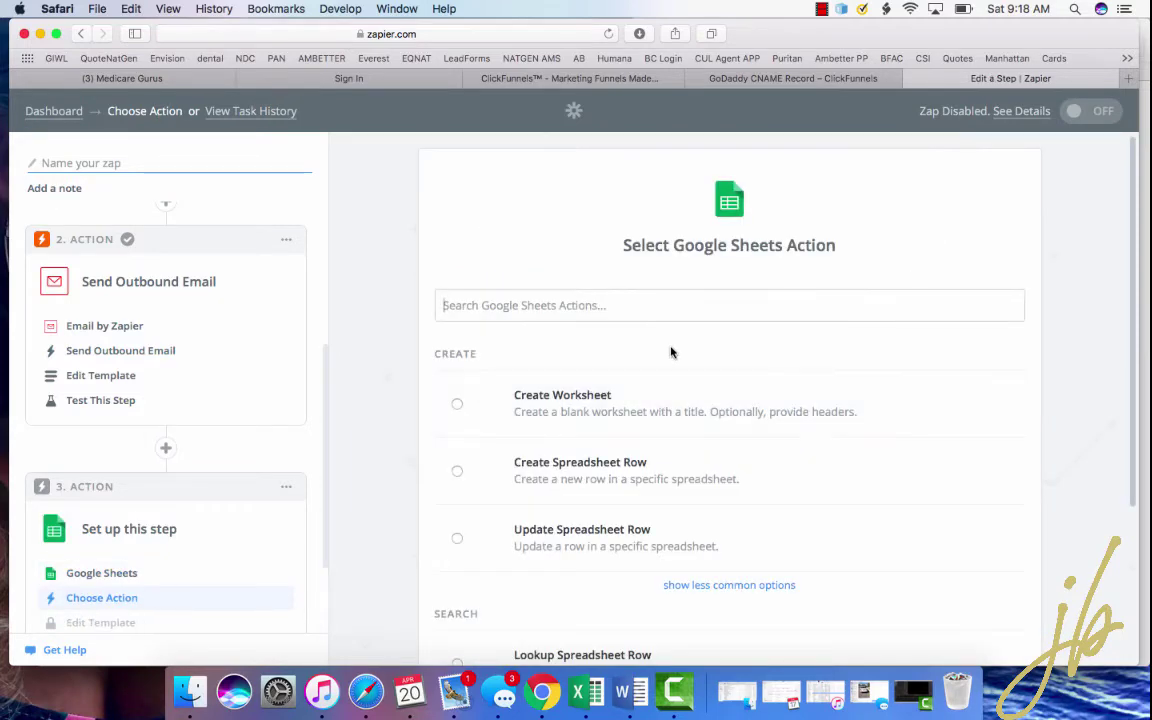
{"action": "scroll", "coordinate": [660, 360], "scroll_direction": "down", "scroll_amount": 2}
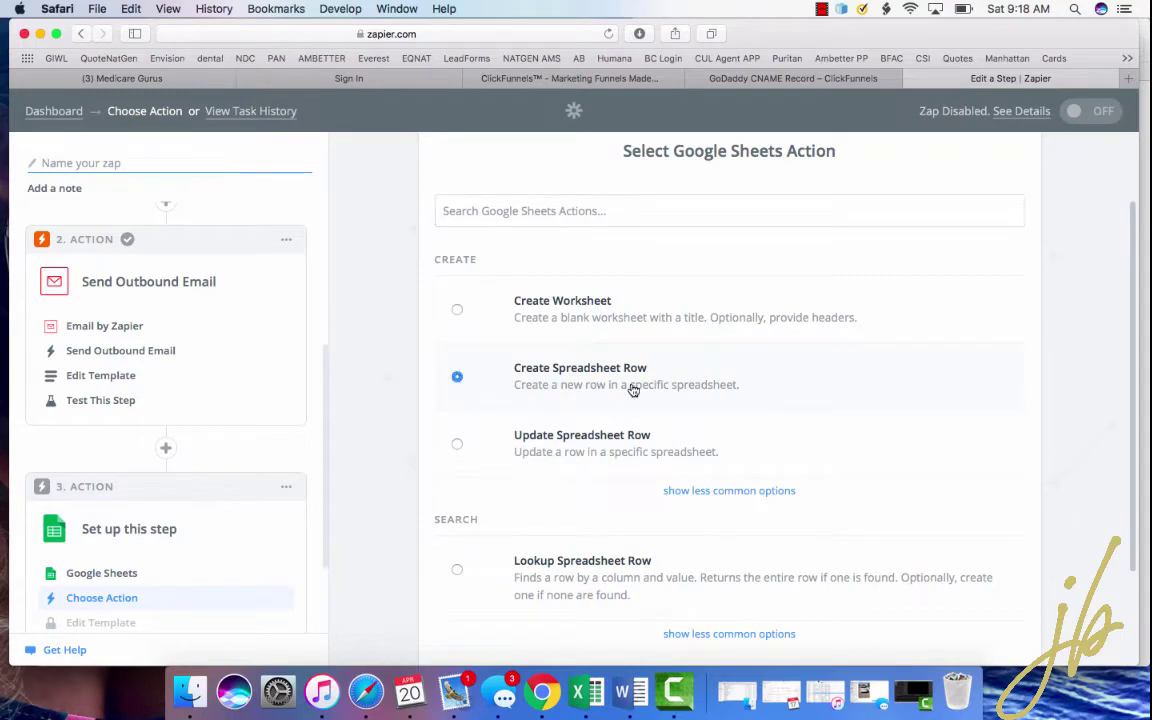
{"action": "scroll", "coordinate": [632, 390], "scroll_direction": "down", "scroll_amount": 3}
{"action": "left_click", "coordinate": [972, 563]}
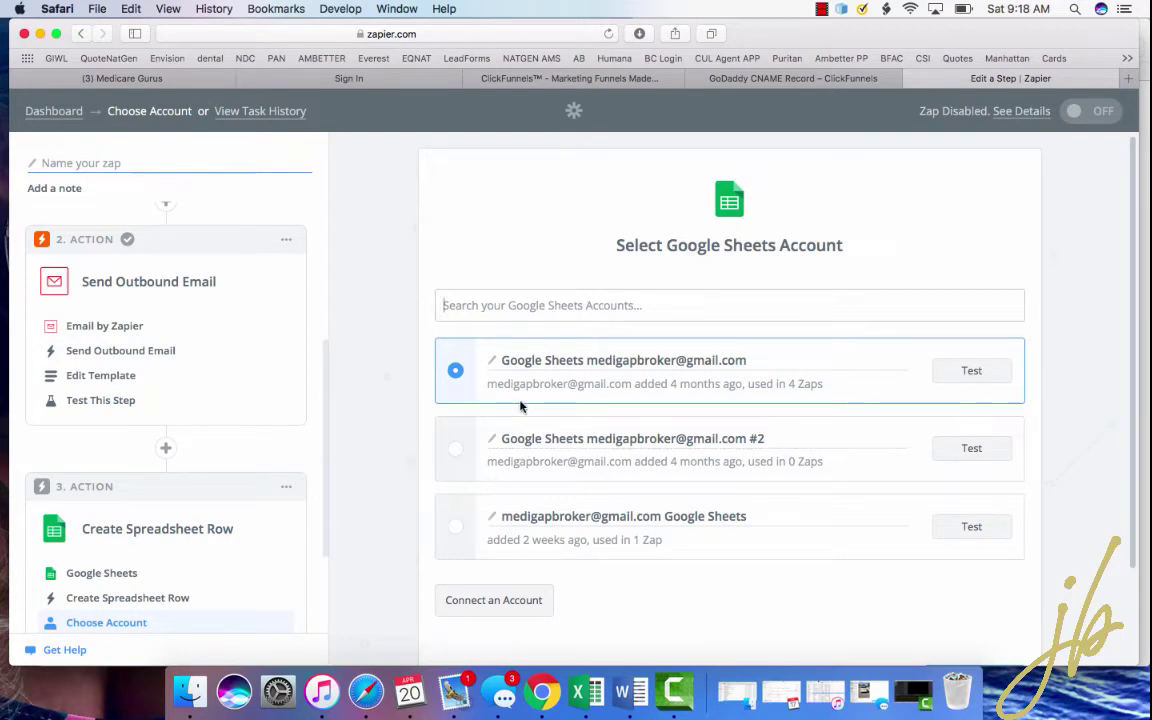
- Connect and authorize a new Google Sheets account, then save and continue
{"action": "left_click", "coordinate": [495, 601]}
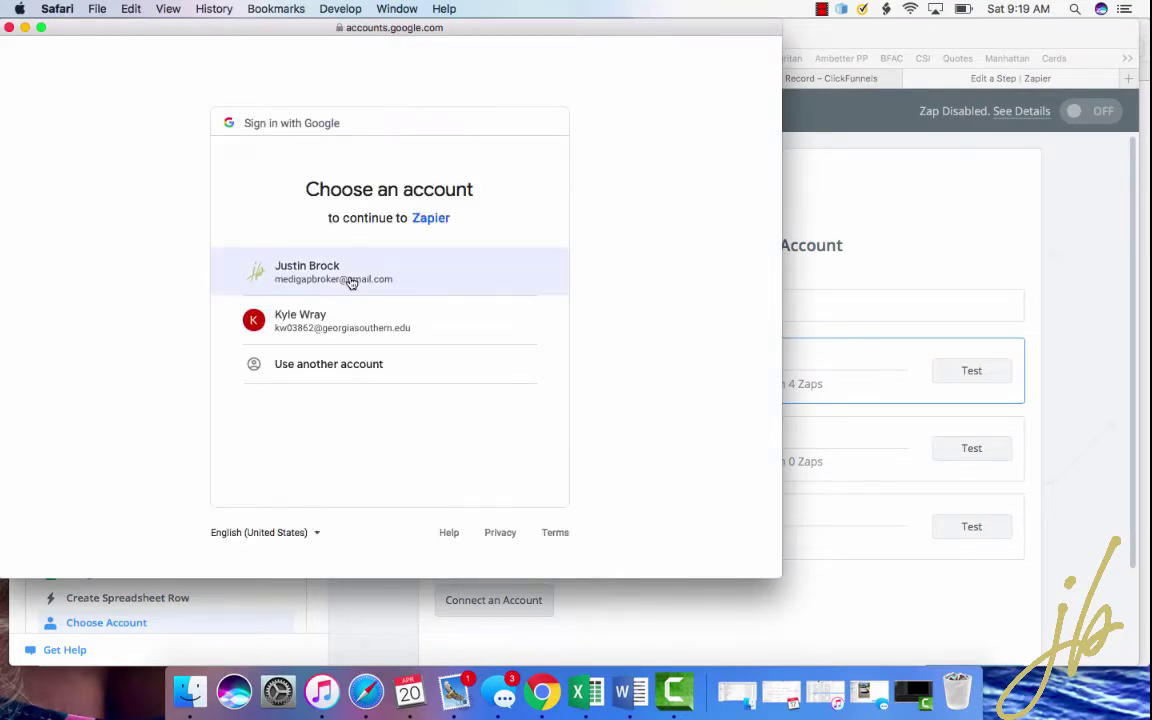
{"action": "left_click", "coordinate": [351, 283]}
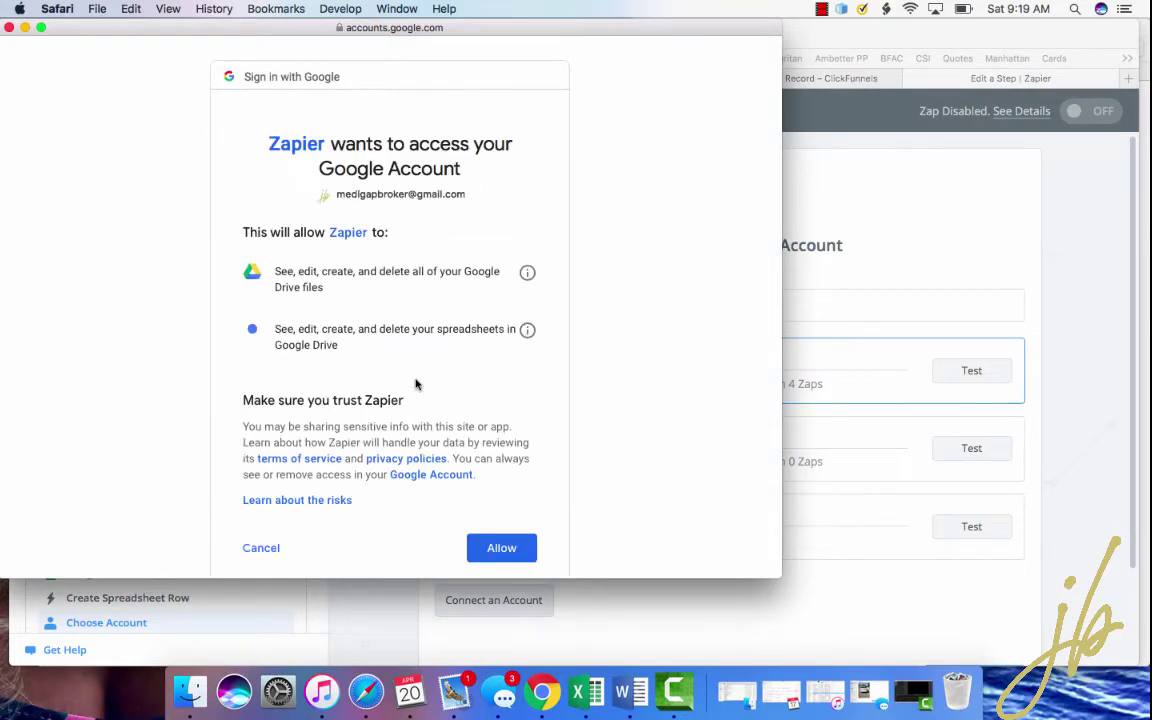
{"action": "left_click", "coordinate": [505, 558]}
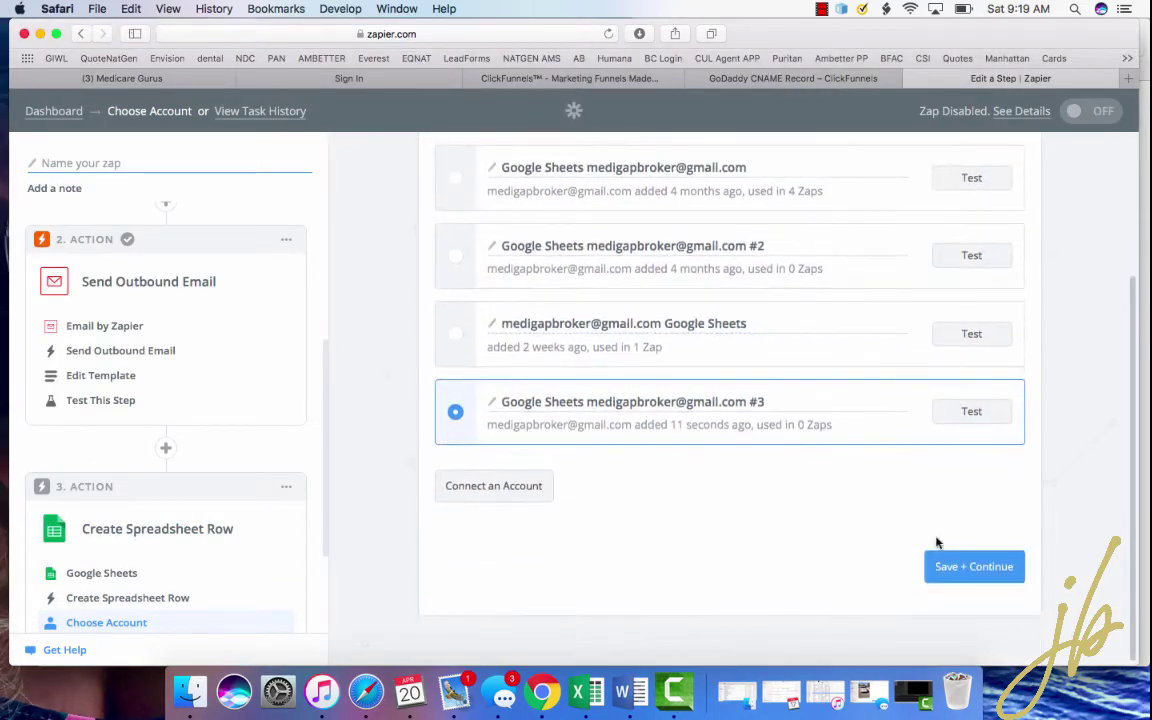
{"action": "left_click", "coordinate": [963, 567]}
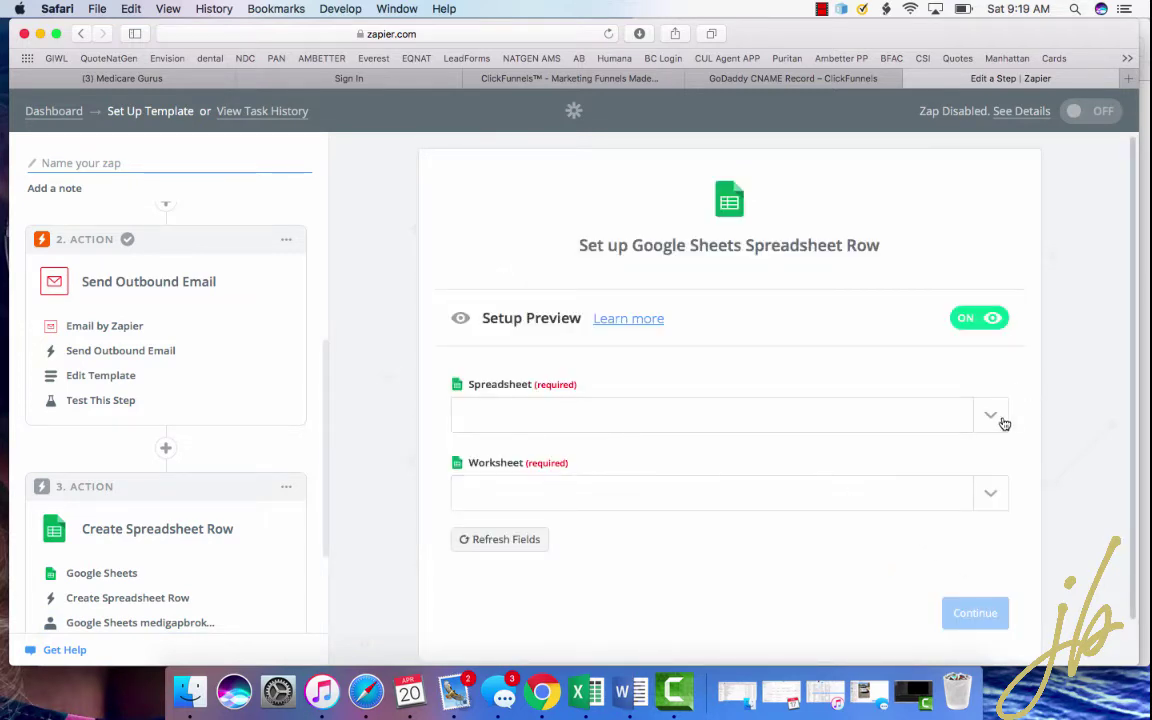
- Pick 'Justin's Leads' from the Spreadsheet dropdown and 'Justin' as the worksheet
{"action": "left_click", "coordinate": [996, 420]}
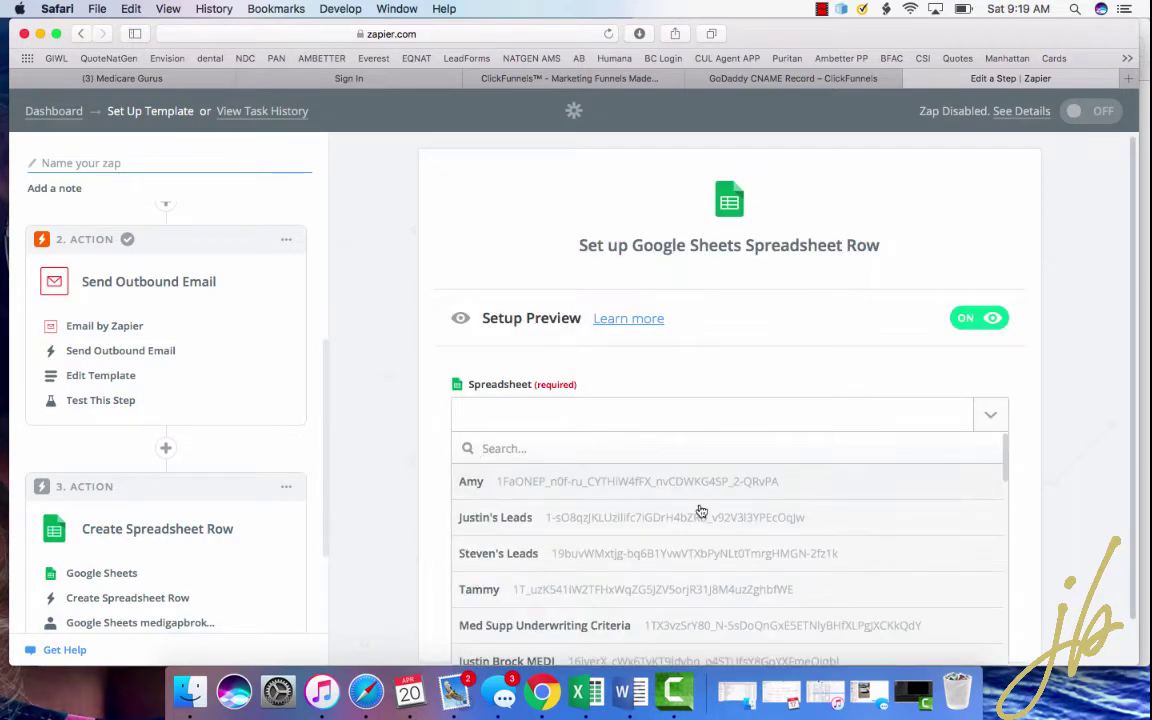
{"action": "scroll", "coordinate": [701, 511], "scroll_direction": "down", "scroll_amount": 5}
{"action": "scroll", "coordinate": [700, 510], "scroll_direction": "up", "scroll_amount": 5}
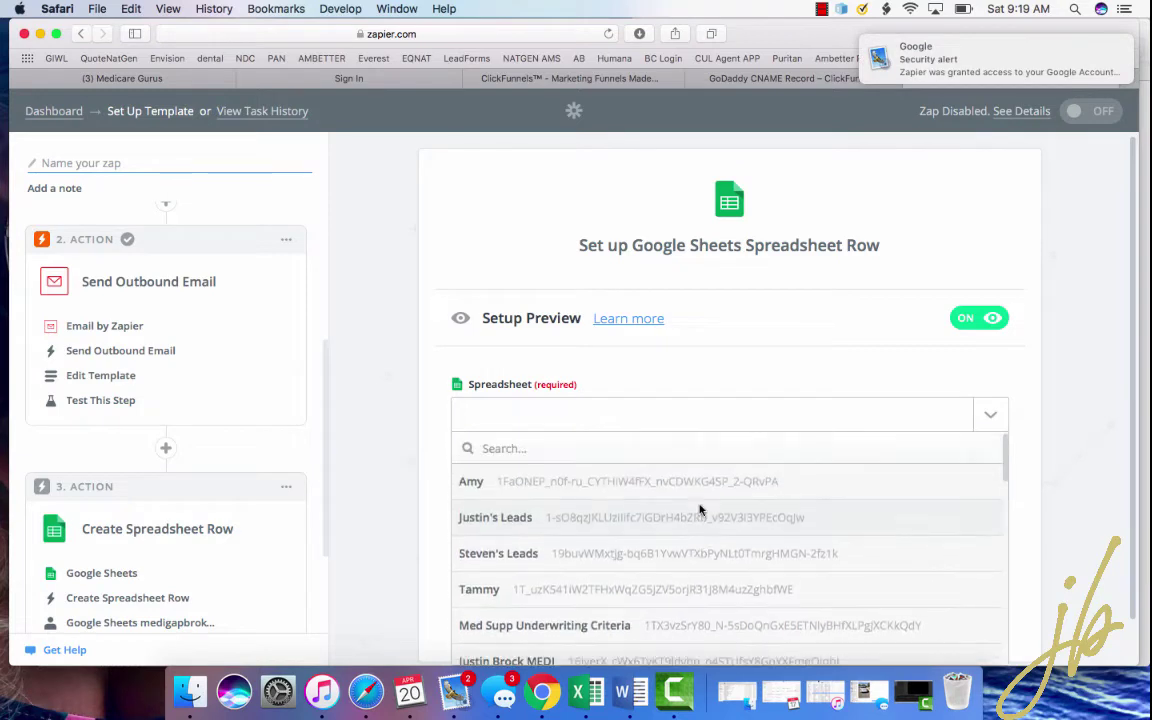
{"action": "left_click", "coordinate": [514, 517]}
{"action": "left_click", "coordinate": [991, 493]}
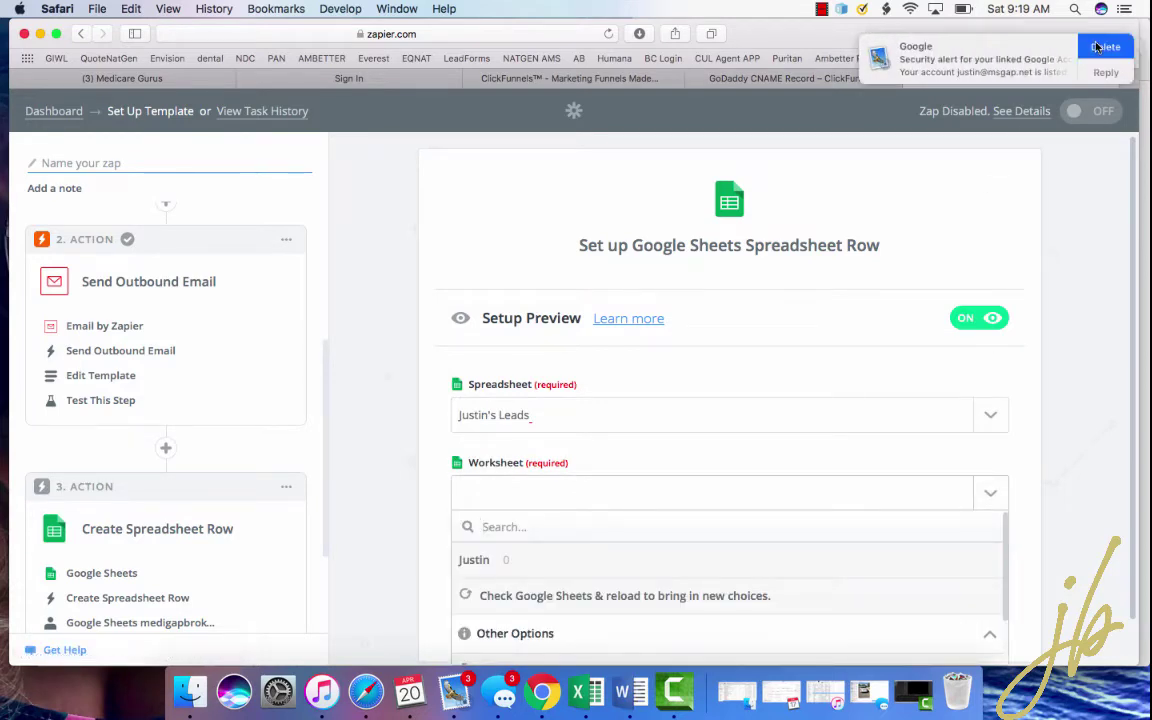
{"action": "scroll", "coordinate": [643, 439], "scroll_direction": "down", "scroll_amount": 2}
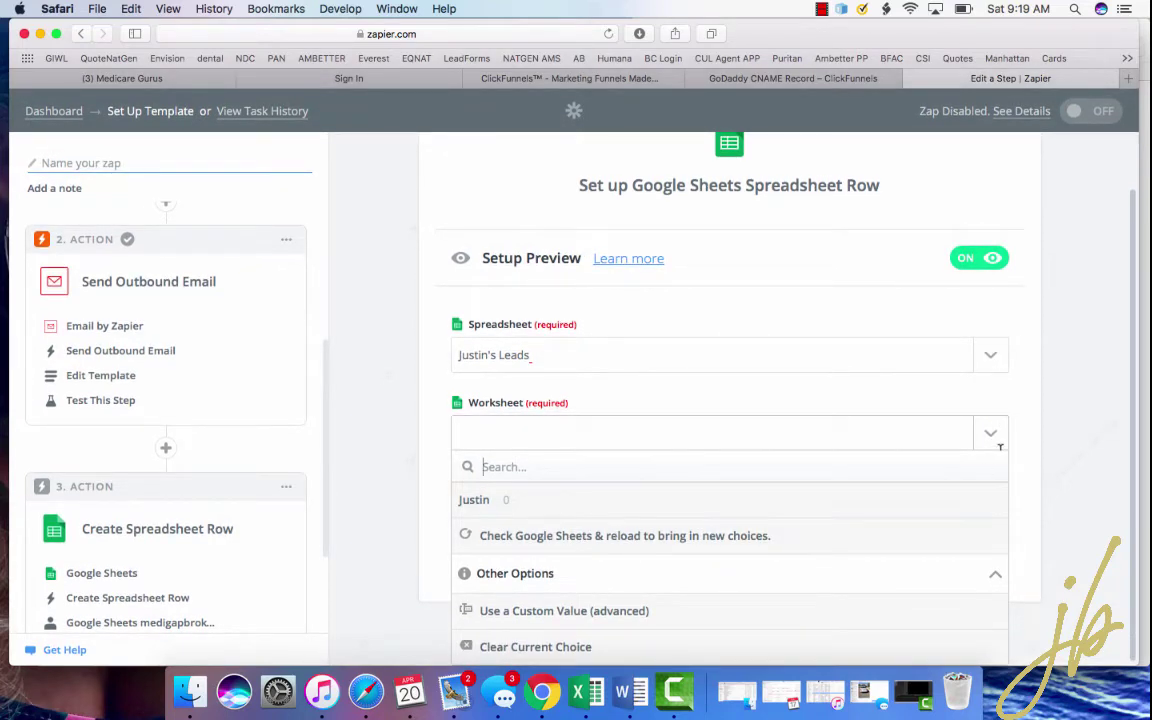
{"action": "left_click", "coordinate": [578, 500]}
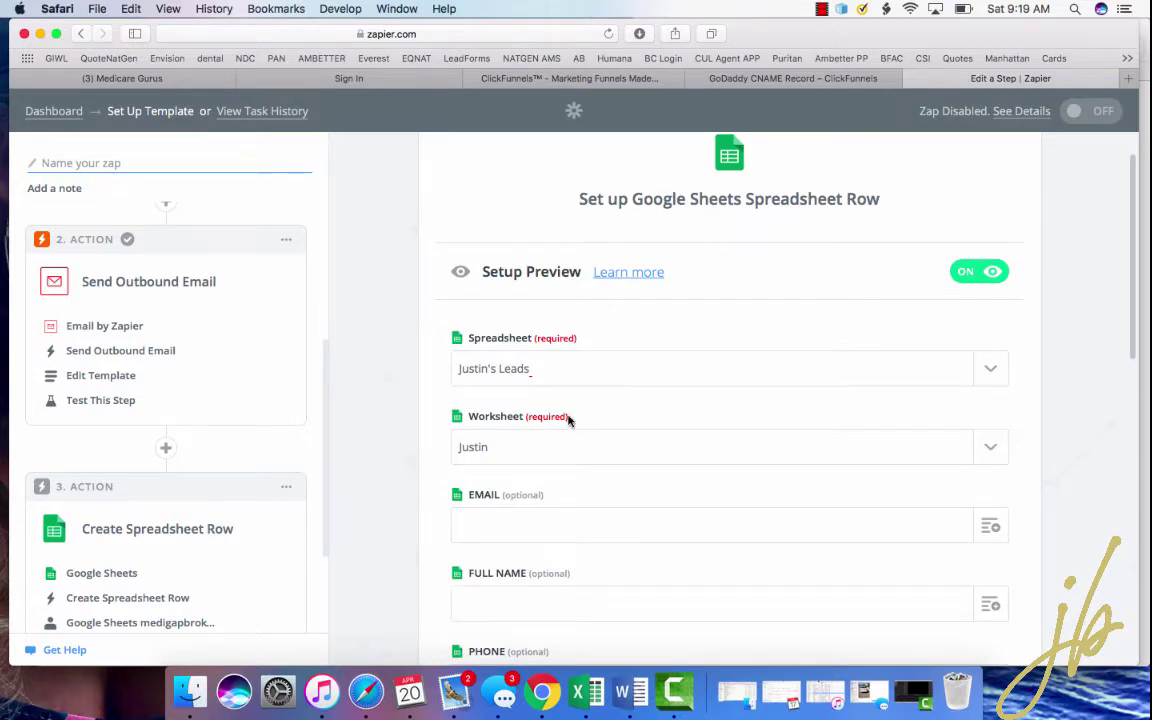
{"action": "scroll", "coordinate": [568, 420], "scroll_direction": "down", "scroll_amount": 3}
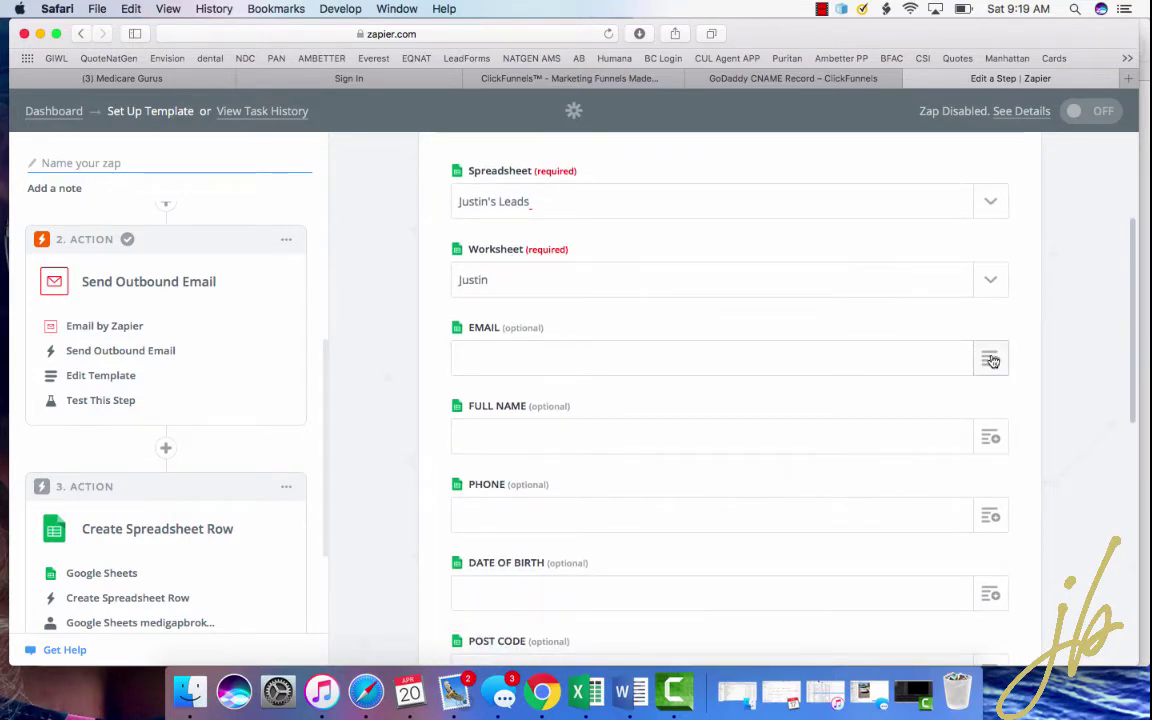
{"action": "scroll", "coordinate": [640, 345], "scroll_direction": "down", "scroll_amount": 3}
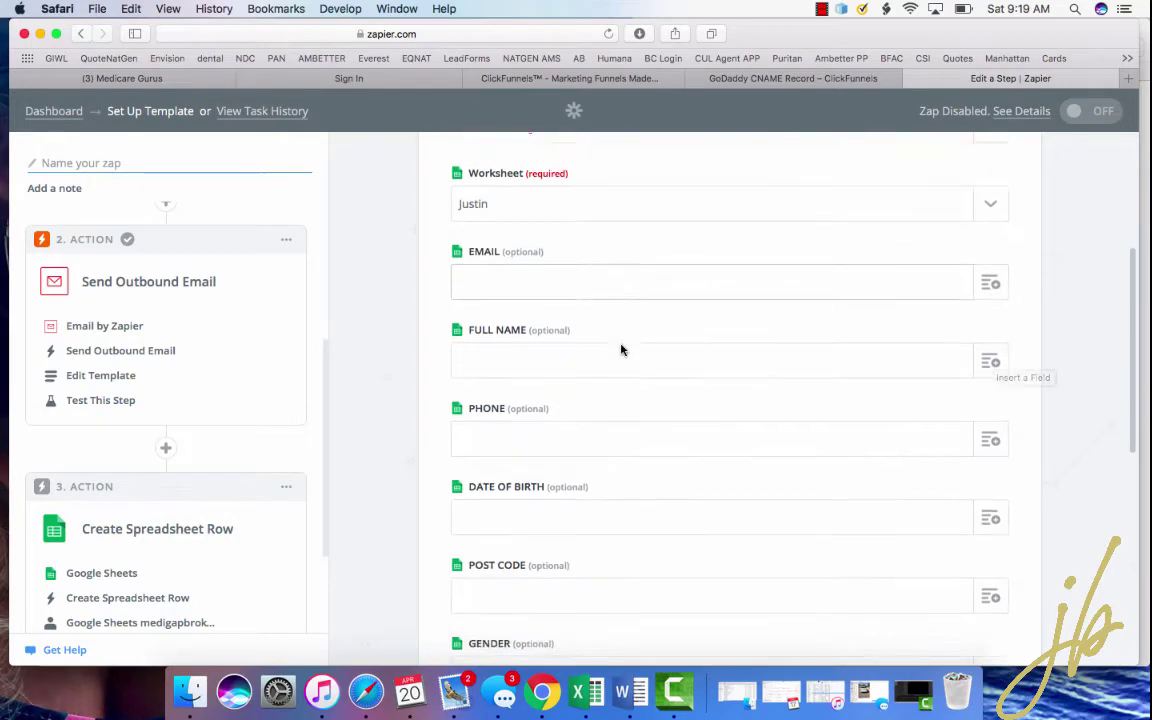
{"action": "scroll", "coordinate": [812, 405], "scroll_direction": "up", "scroll_amount": 2}
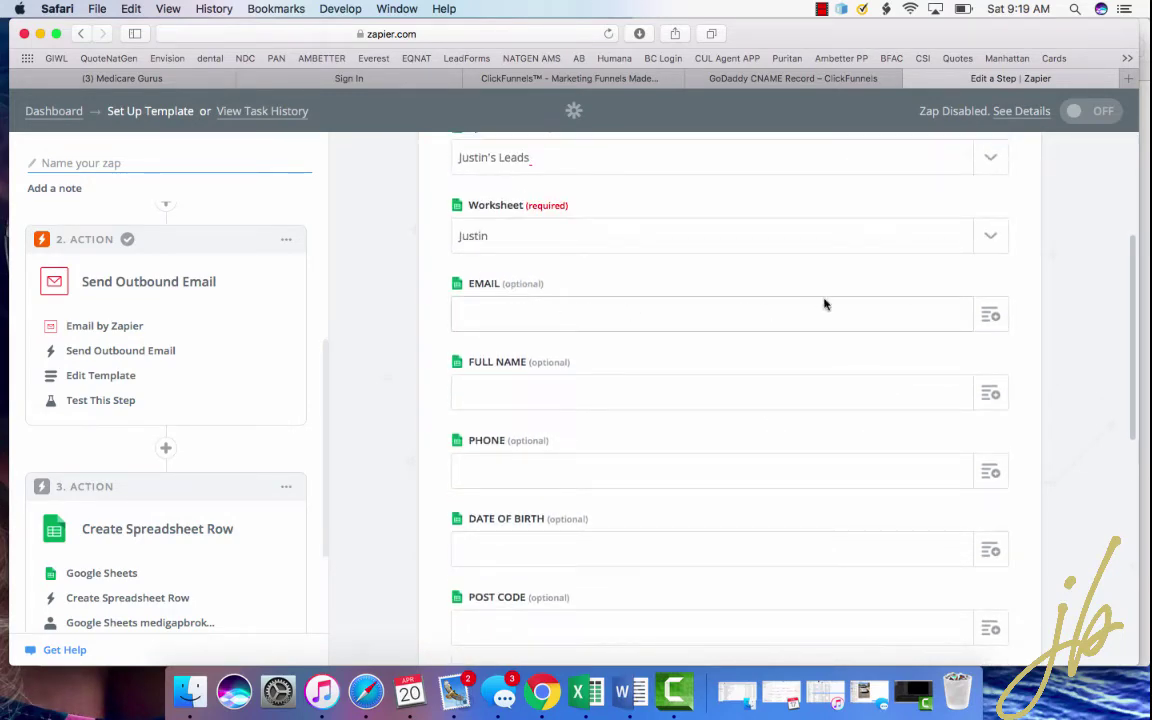
{"action": "left_click", "coordinate": [993, 316]}
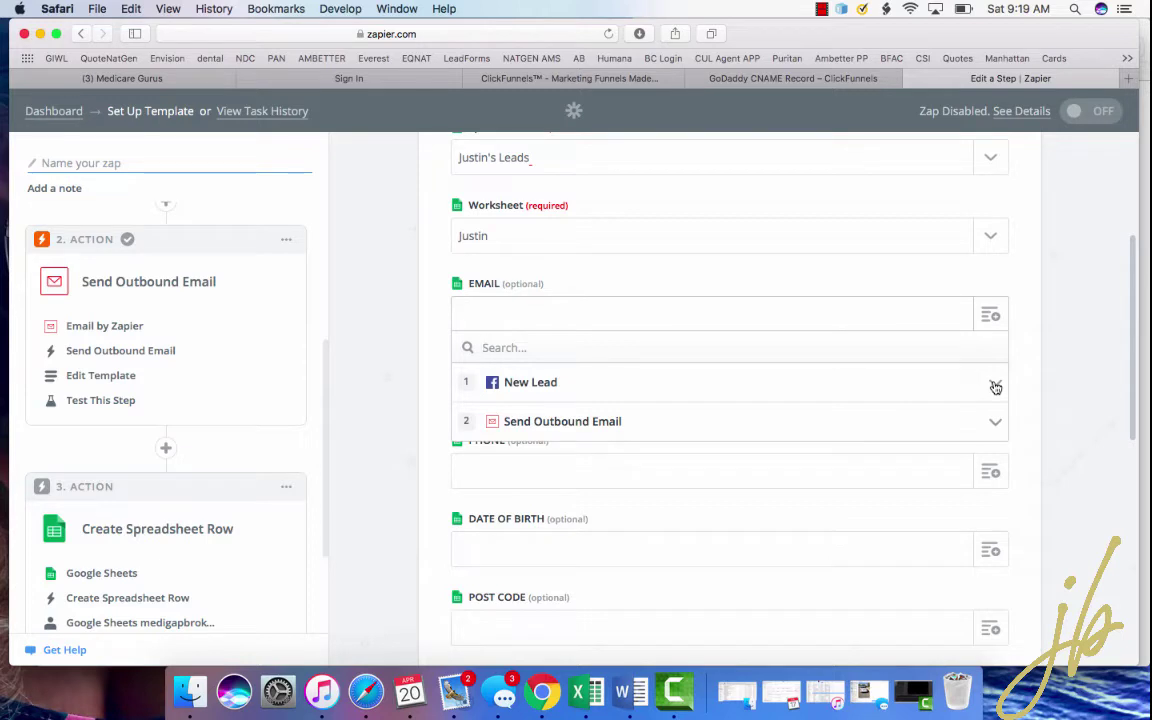
{"action": "left_click", "coordinate": [996, 387]}
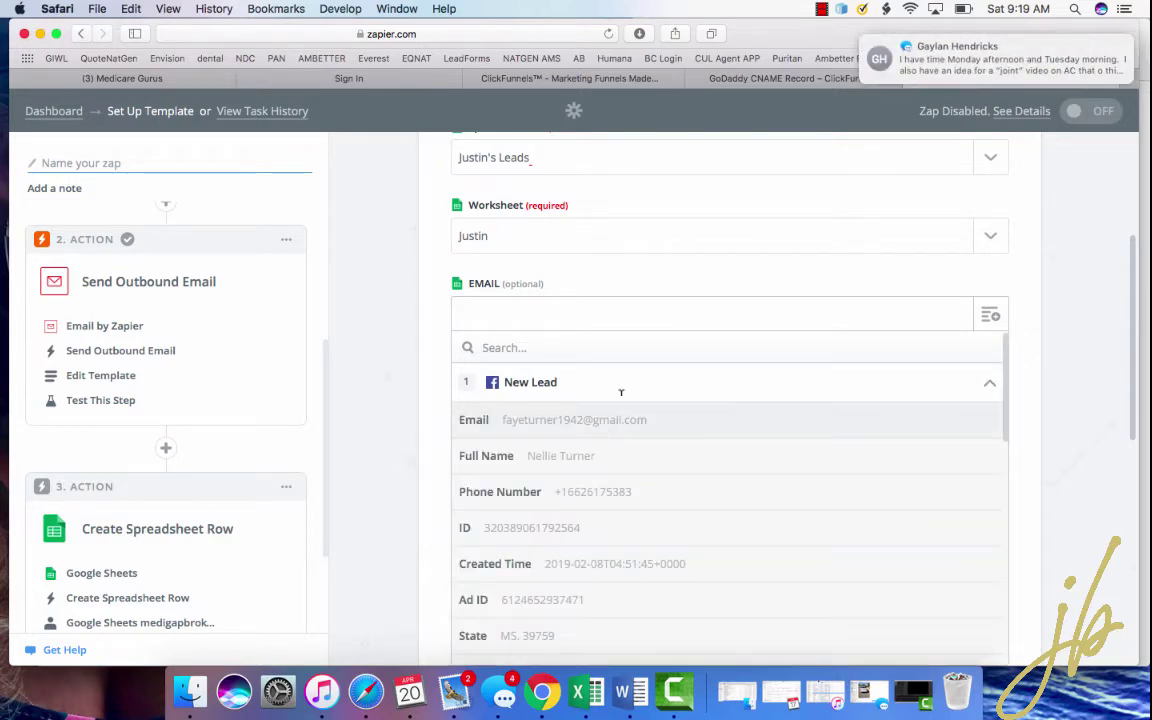
{"action": "left_click", "coordinate": [562, 427]}
{"action": "left_click", "coordinate": [992, 392]}
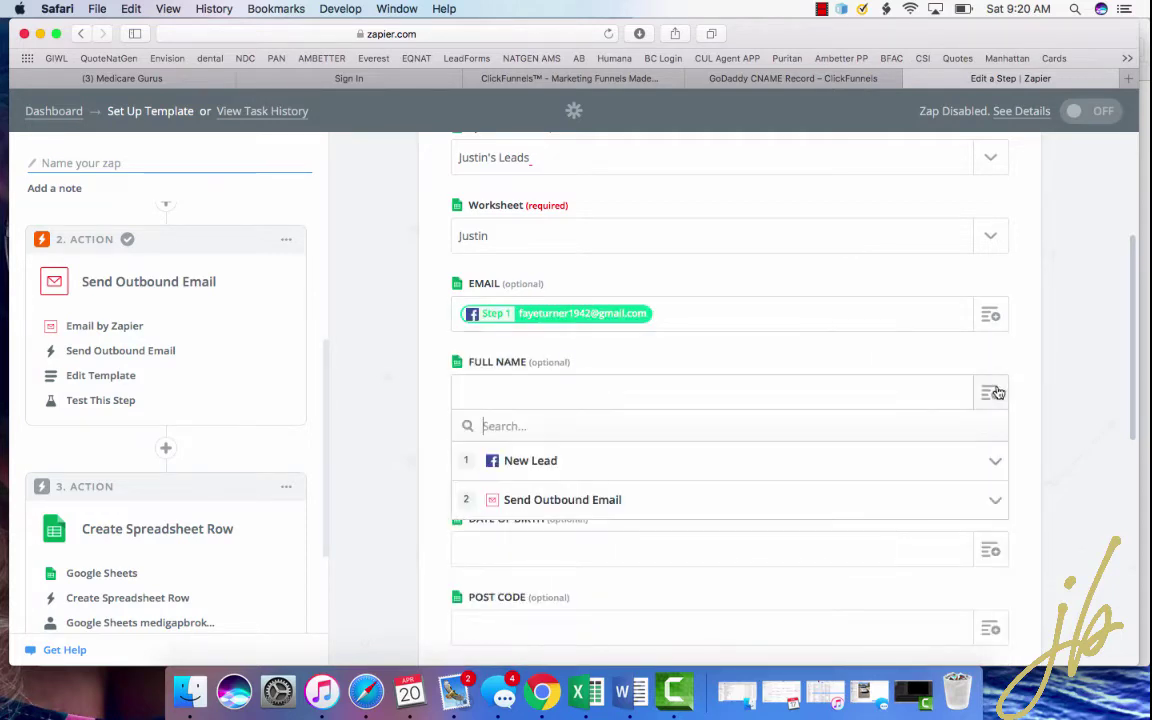
{"action": "left_click", "coordinate": [720, 462]}
{"action": "left_click", "coordinate": [576, 535]}
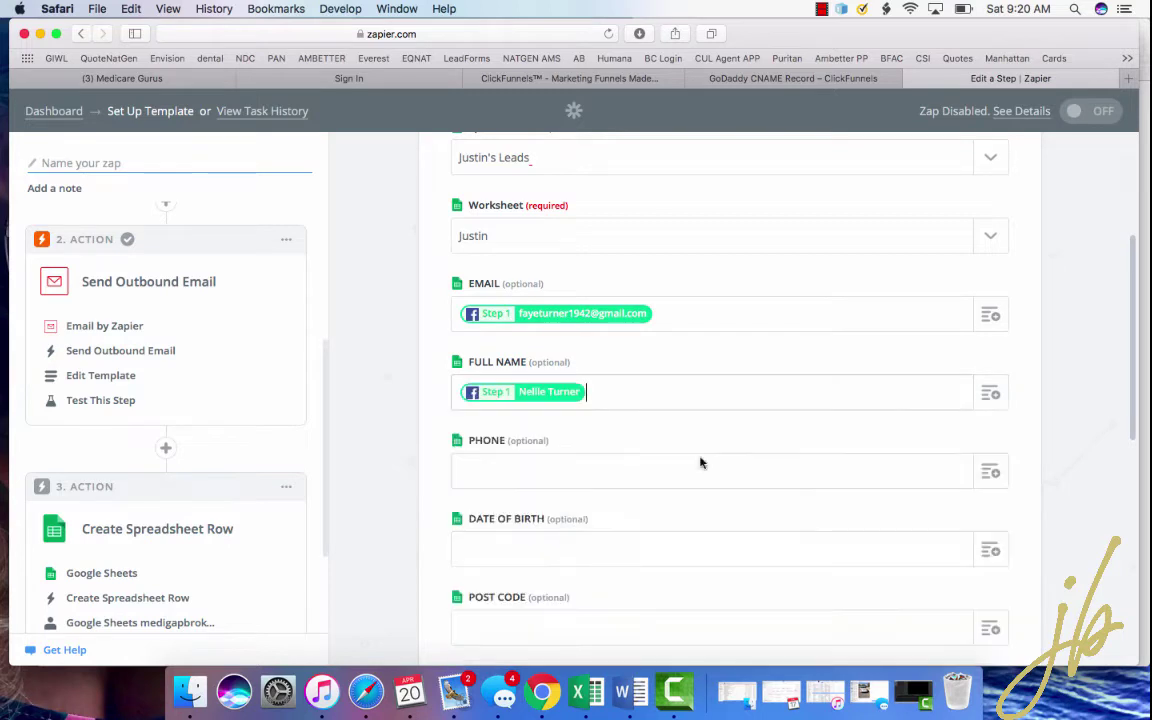
- Map the lead's phone number and birth date into PHONE and DATE OF BIRTH
{"action": "scroll", "coordinate": [730, 455], "scroll_direction": "down", "scroll_amount": 1}
{"action": "scroll", "coordinate": [762, 446], "scroll_direction": "down", "scroll_amount": 1}
{"action": "left_click", "coordinate": [988, 378]}
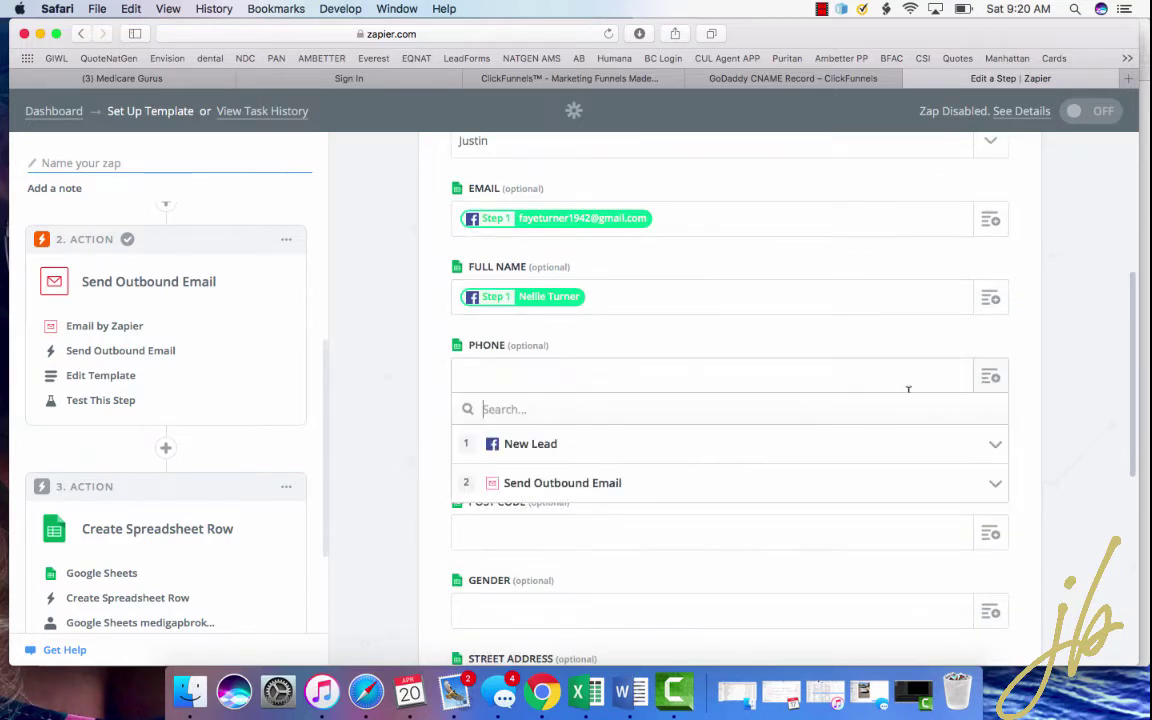
{"action": "left_click", "coordinate": [740, 446]}
{"action": "scroll", "coordinate": [669, 535], "scroll_direction": "down", "scroll_amount": 2}
{"action": "left_click", "coordinate": [658, 499]}
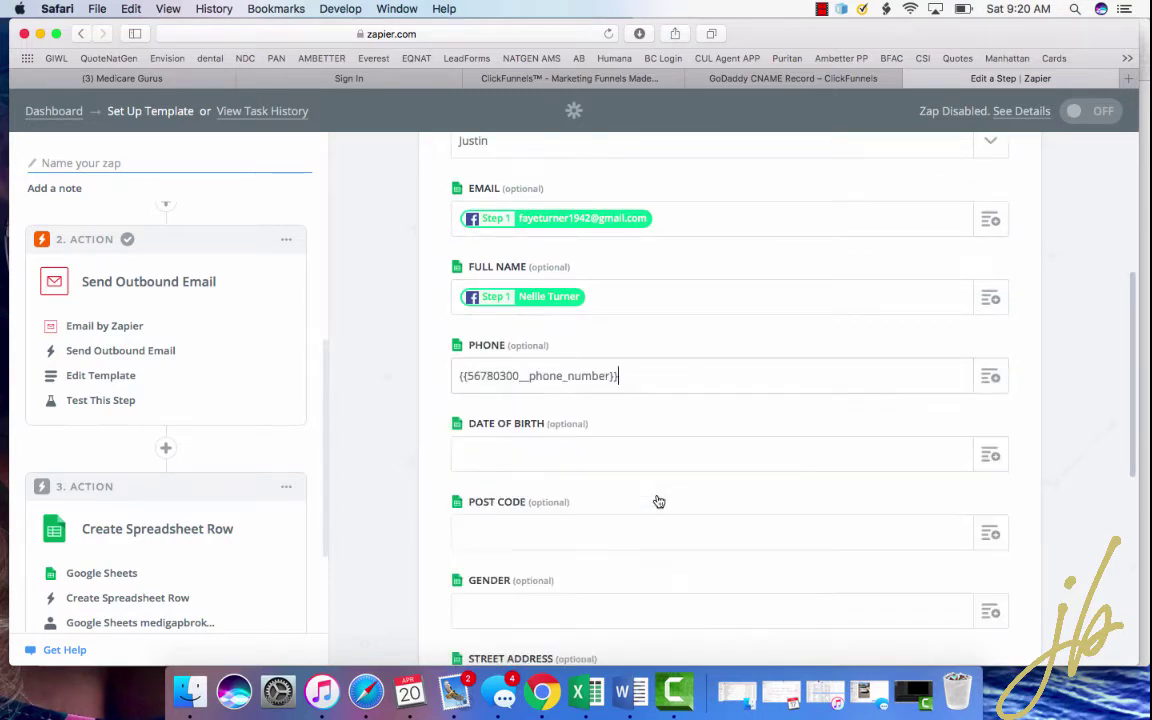
{"action": "left_click", "coordinate": [990, 455]}
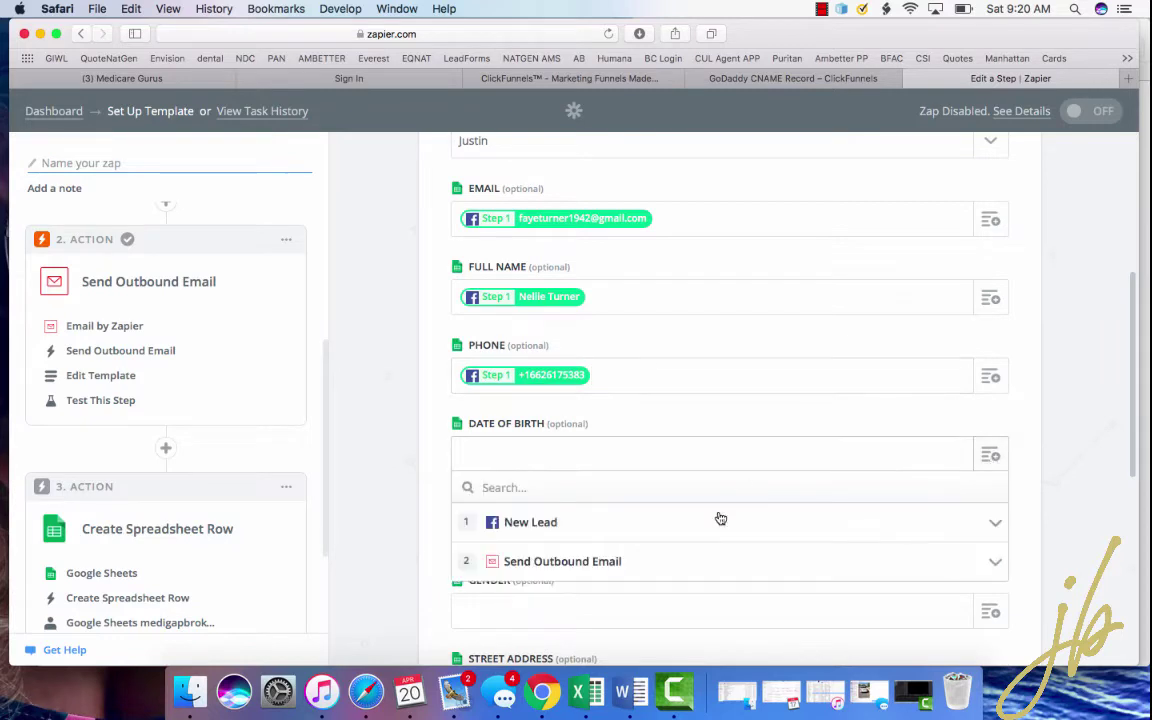
{"action": "left_click", "coordinate": [720, 520]}
{"action": "scroll", "coordinate": [663, 581], "scroll_direction": "down", "scroll_amount": 5}
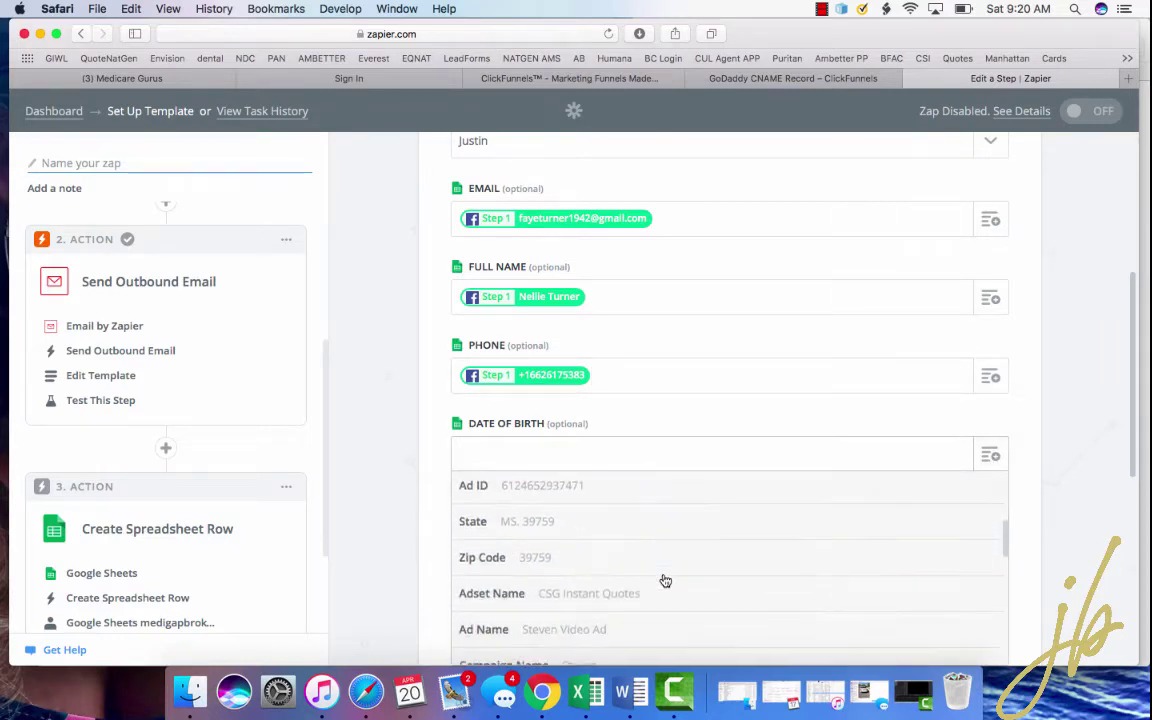
{"action": "scroll", "coordinate": [665, 580], "scroll_direction": "down", "scroll_amount": 5}
{"action": "left_click", "coordinate": [625, 530]}
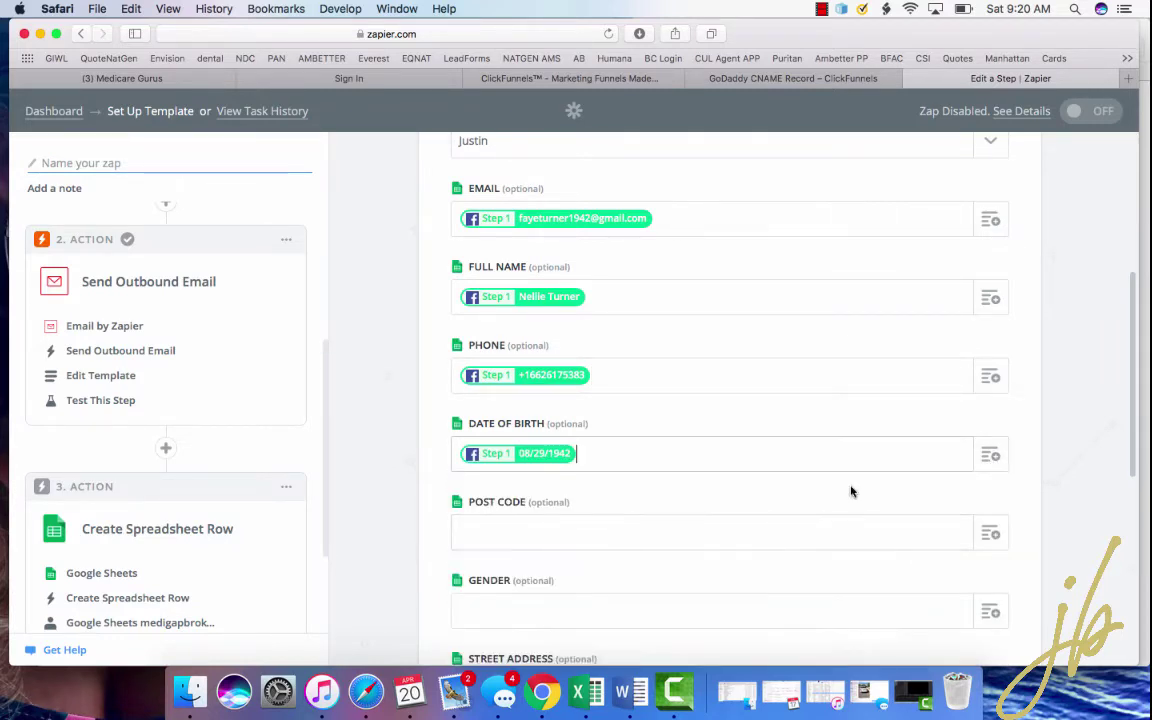
- Fill POST CODE with the lead's Zip Code and GENDER with the lead's Gender
{"action": "scroll", "coordinate": [851, 491], "scroll_direction": "down", "scroll_amount": 2}
{"action": "left_click", "coordinate": [993, 447]}
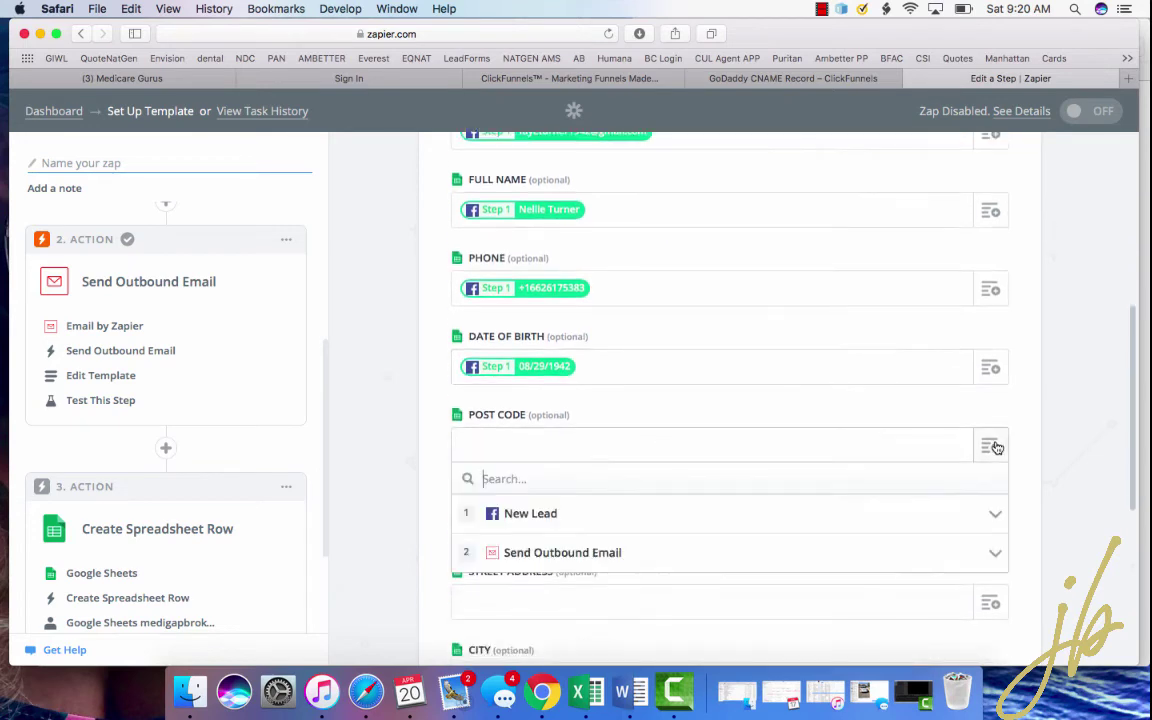
{"action": "left_click", "coordinate": [635, 513]}
{"action": "scroll", "coordinate": [588, 590], "scroll_direction": "down", "scroll_amount": 8}
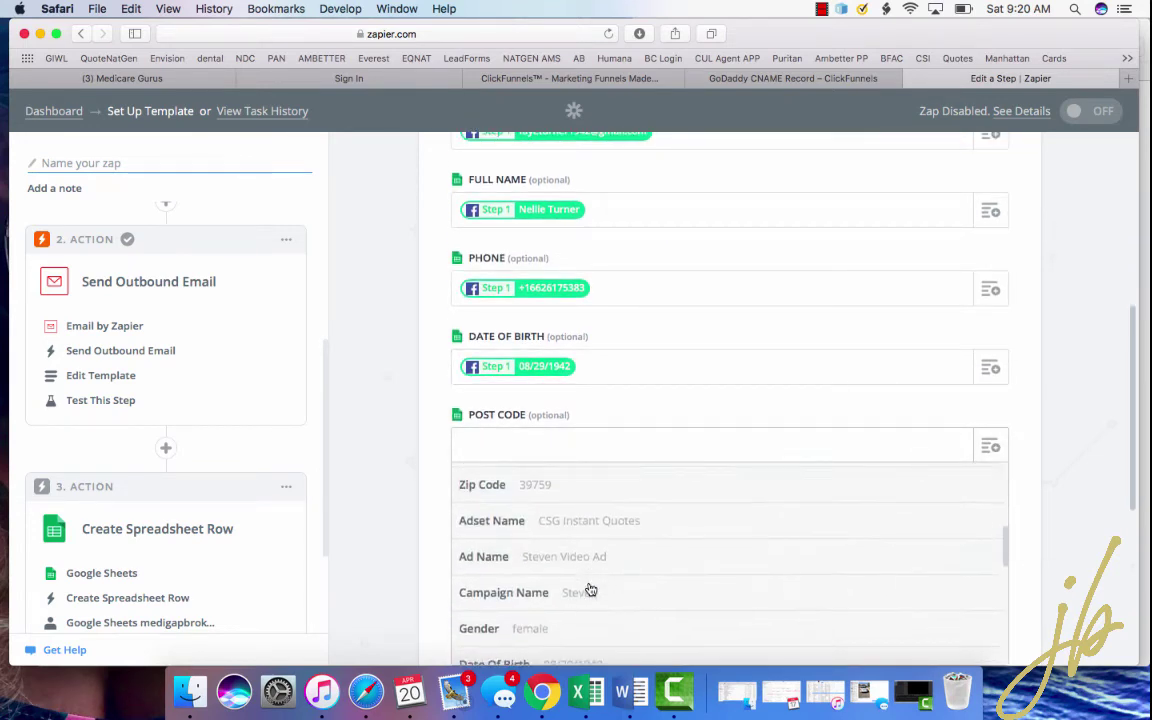
{"action": "left_click", "coordinate": [558, 484]}
{"action": "left_click", "coordinate": [989, 526]}
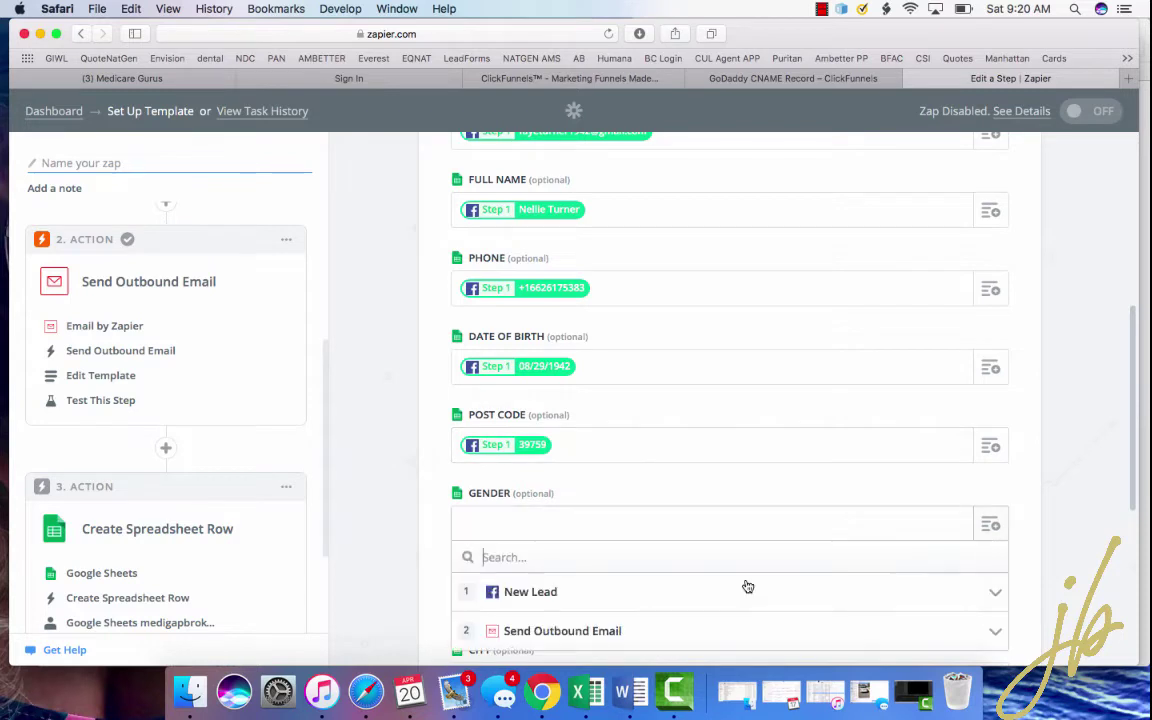
{"action": "left_click", "coordinate": [686, 595]}
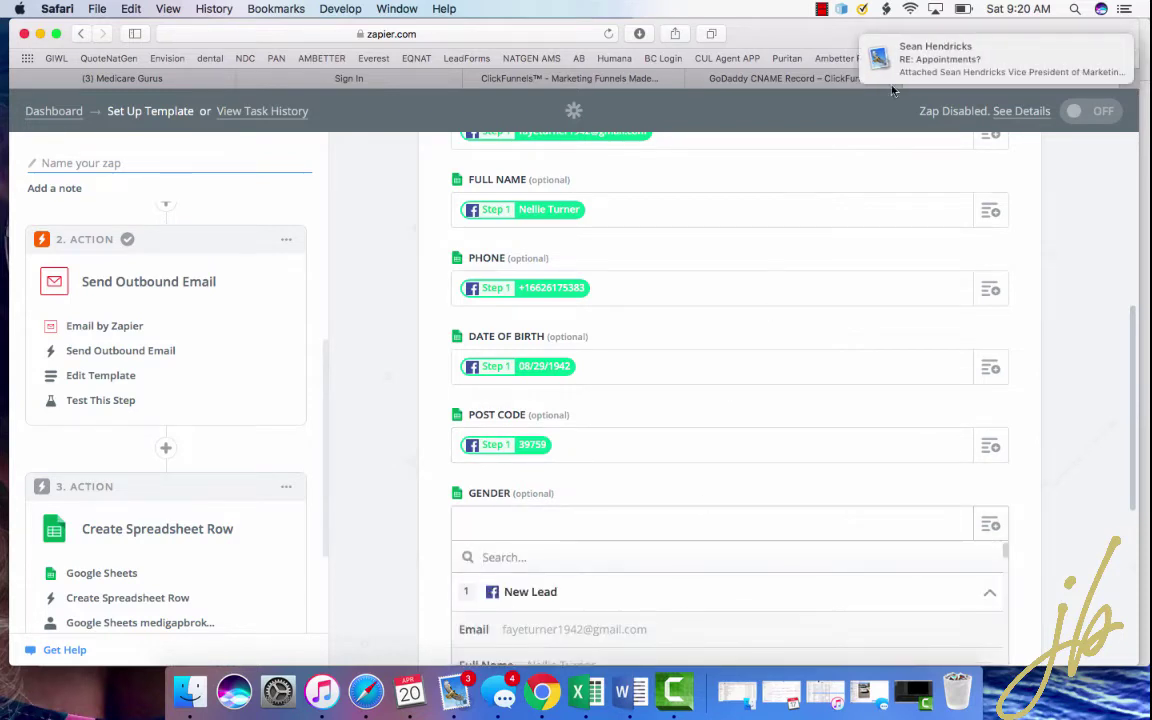
{"action": "scroll", "coordinate": [890, 583], "scroll_direction": "down", "scroll_amount": 6}
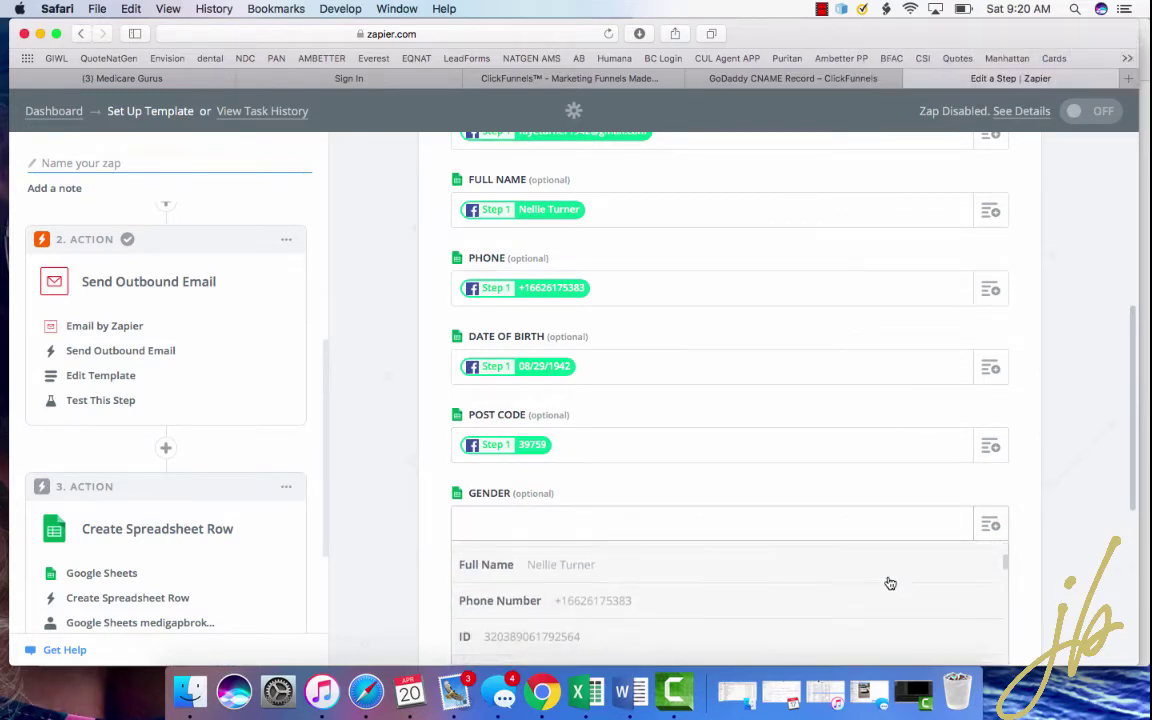
{"action": "scroll", "coordinate": [890, 583], "scroll_direction": "down", "scroll_amount": 4}
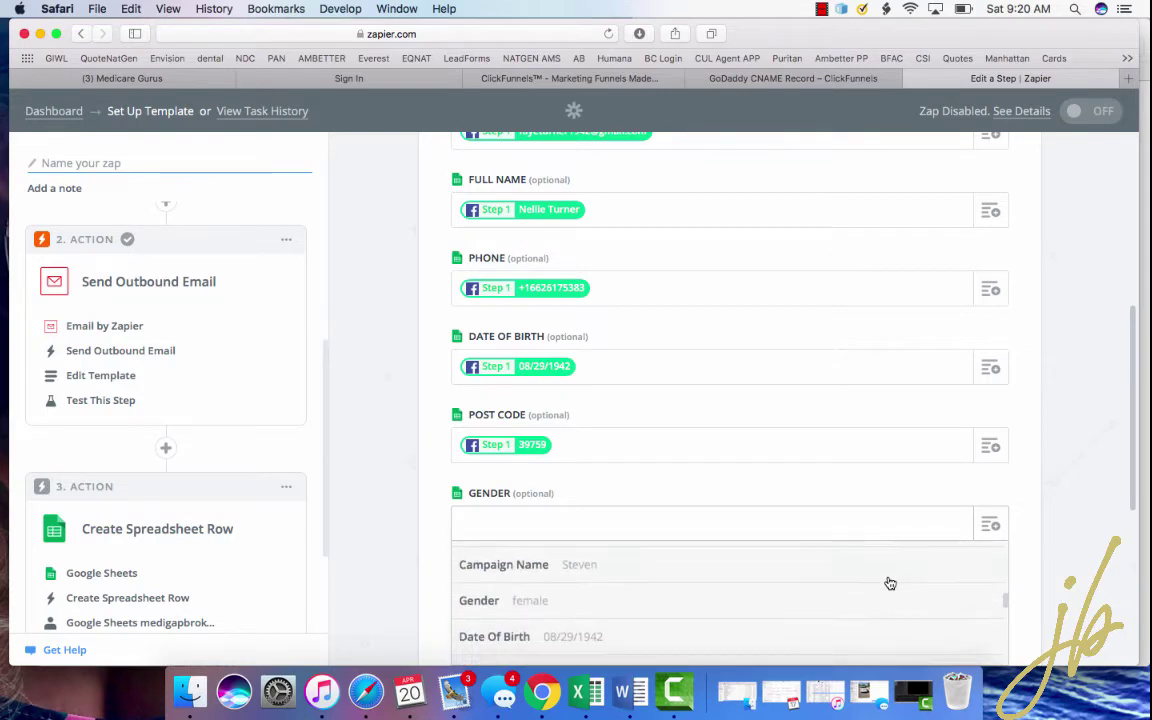
{"action": "left_click", "coordinate": [743, 550]}
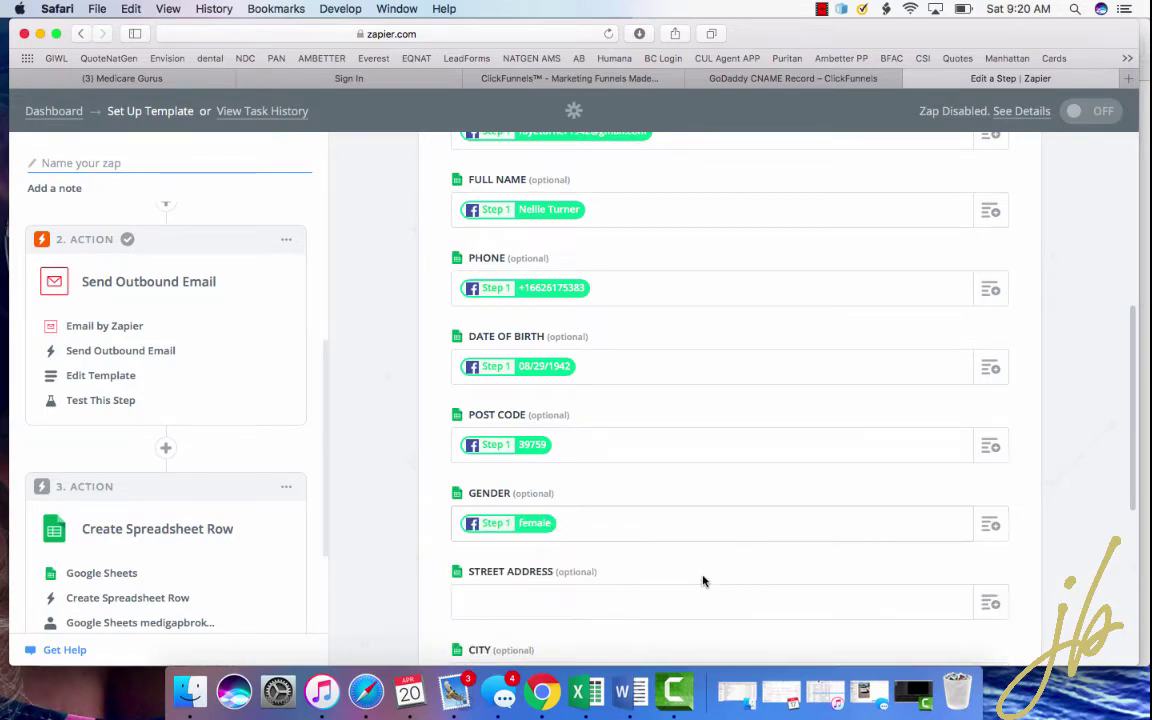
- Leave Street Address and City empty, closing their data choices without picking a field
{"action": "scroll", "coordinate": [702, 579], "scroll_direction": "down", "scroll_amount": 3}
{"action": "left_click", "coordinate": [992, 479]}
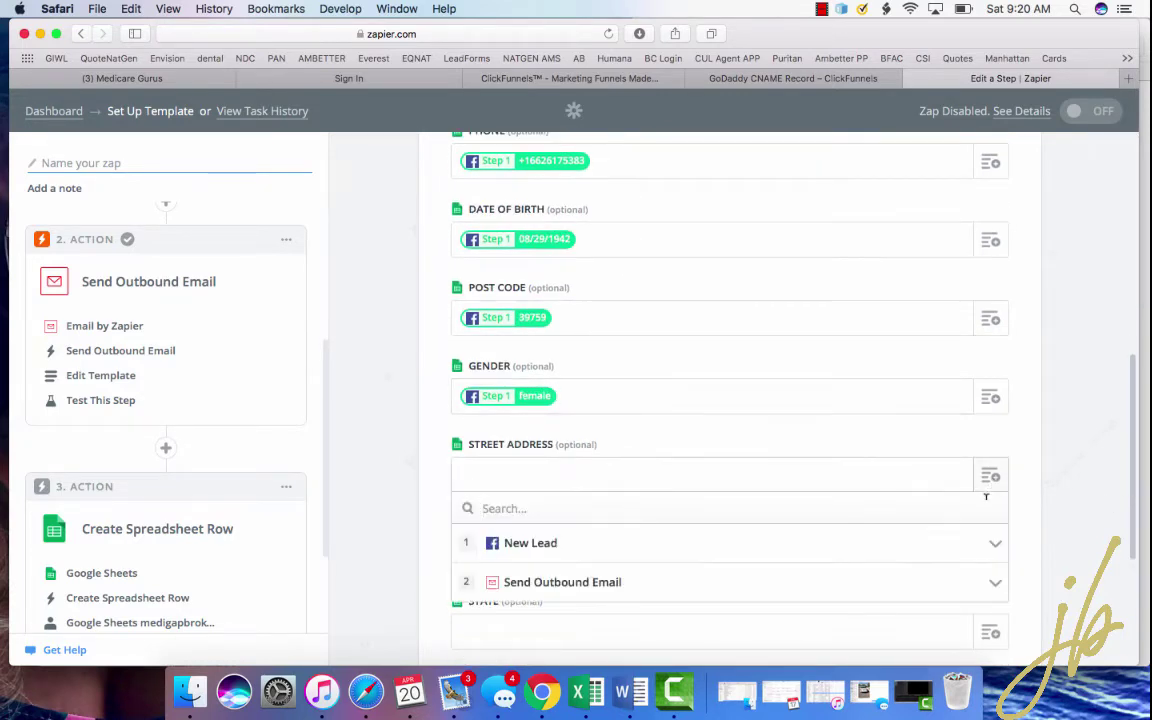
{"action": "left_click", "coordinate": [998, 542]}
{"action": "scroll", "coordinate": [890, 561], "scroll_direction": "down", "scroll_amount": 6}
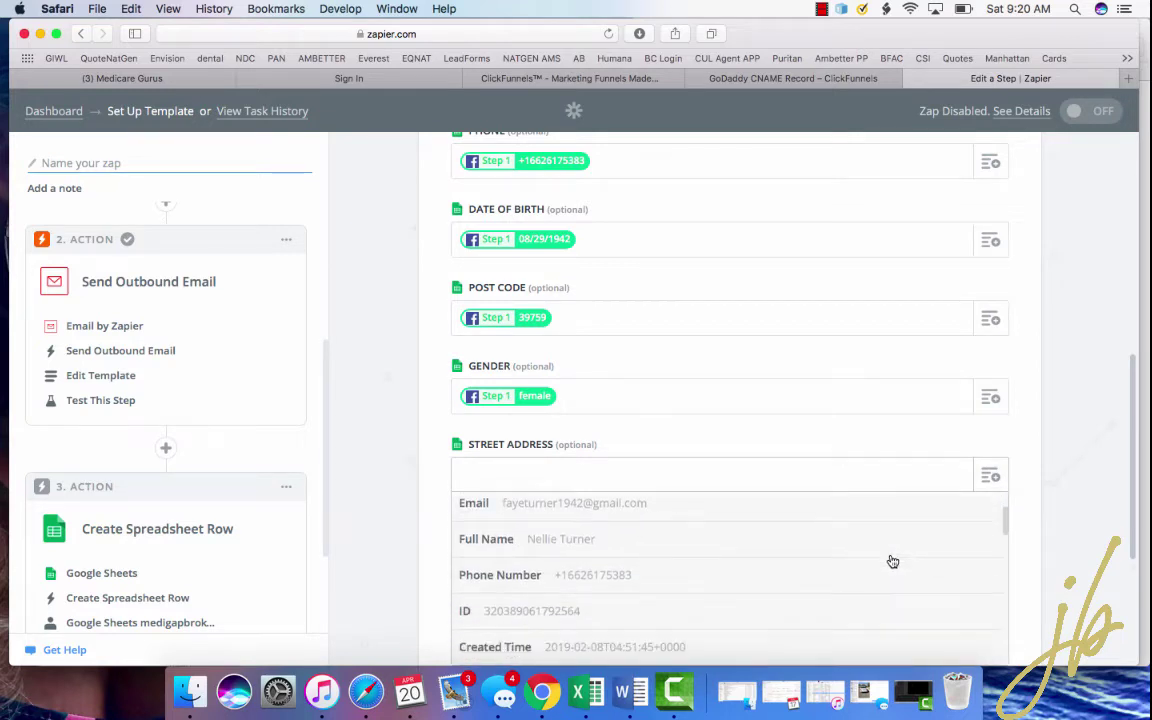
{"action": "scroll", "coordinate": [892, 562], "scroll_direction": "down", "scroll_amount": 10}
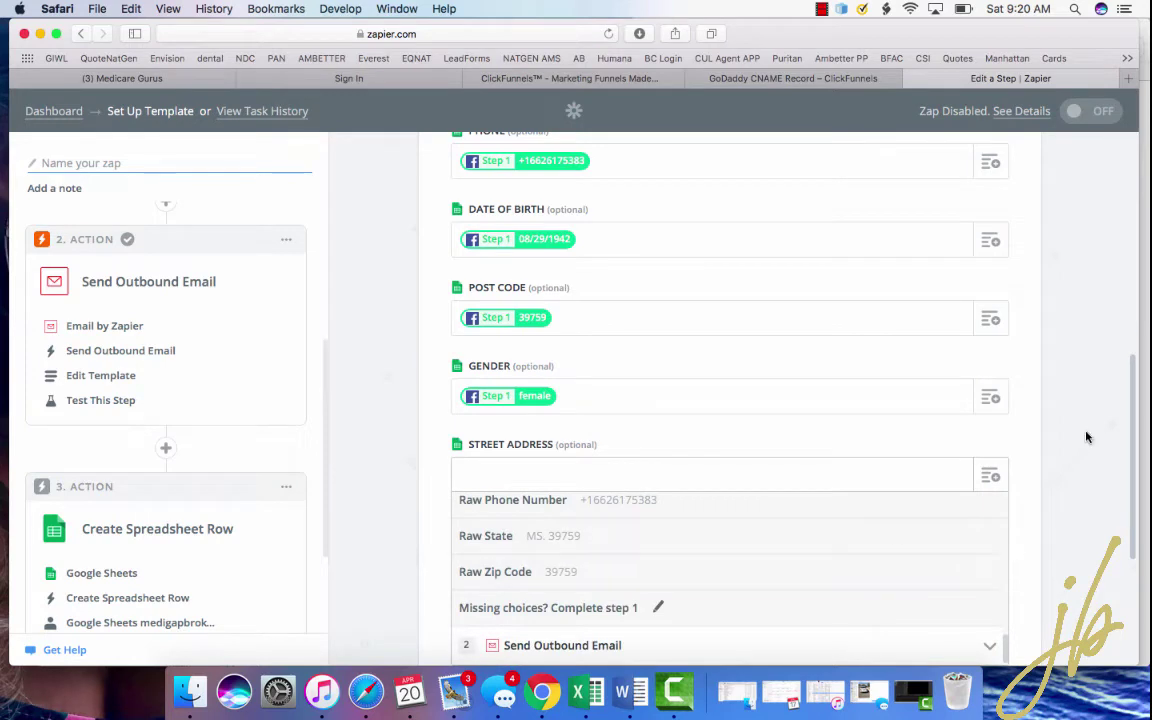
{"action": "left_click", "coordinate": [1028, 430]}
{"action": "scroll", "coordinate": [1028, 430], "scroll_direction": "down", "scroll_amount": 3}
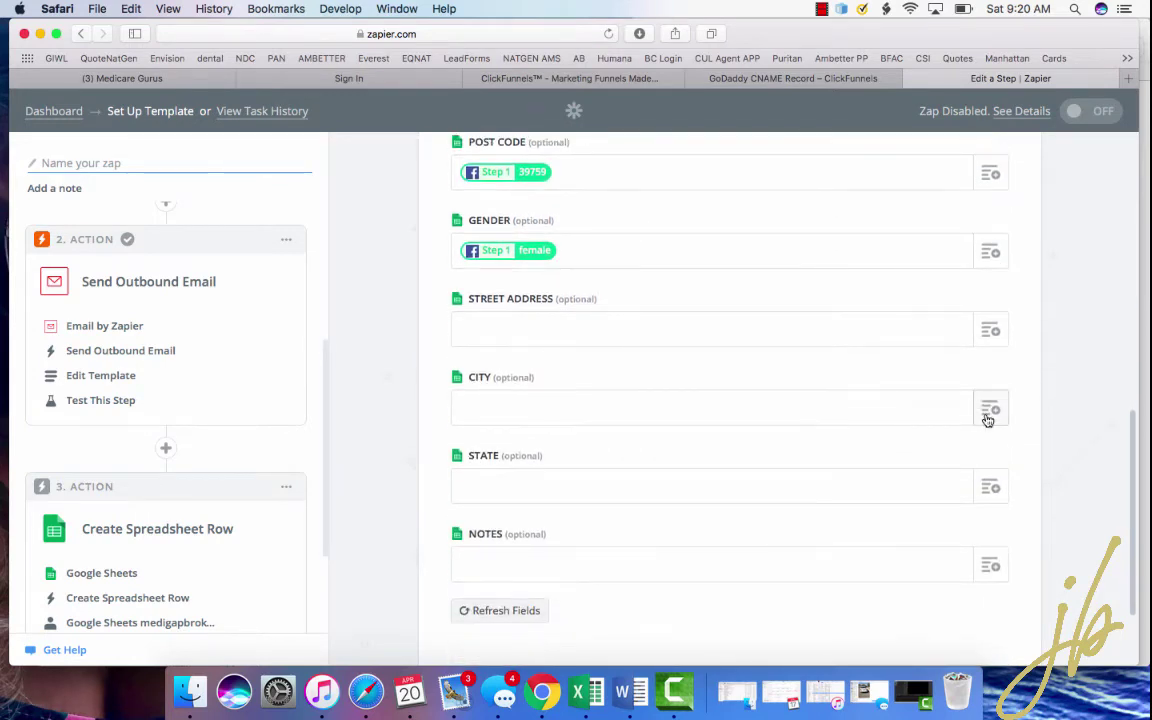
{"action": "left_click", "coordinate": [990, 410]}
{"action": "left_click", "coordinate": [680, 475]}
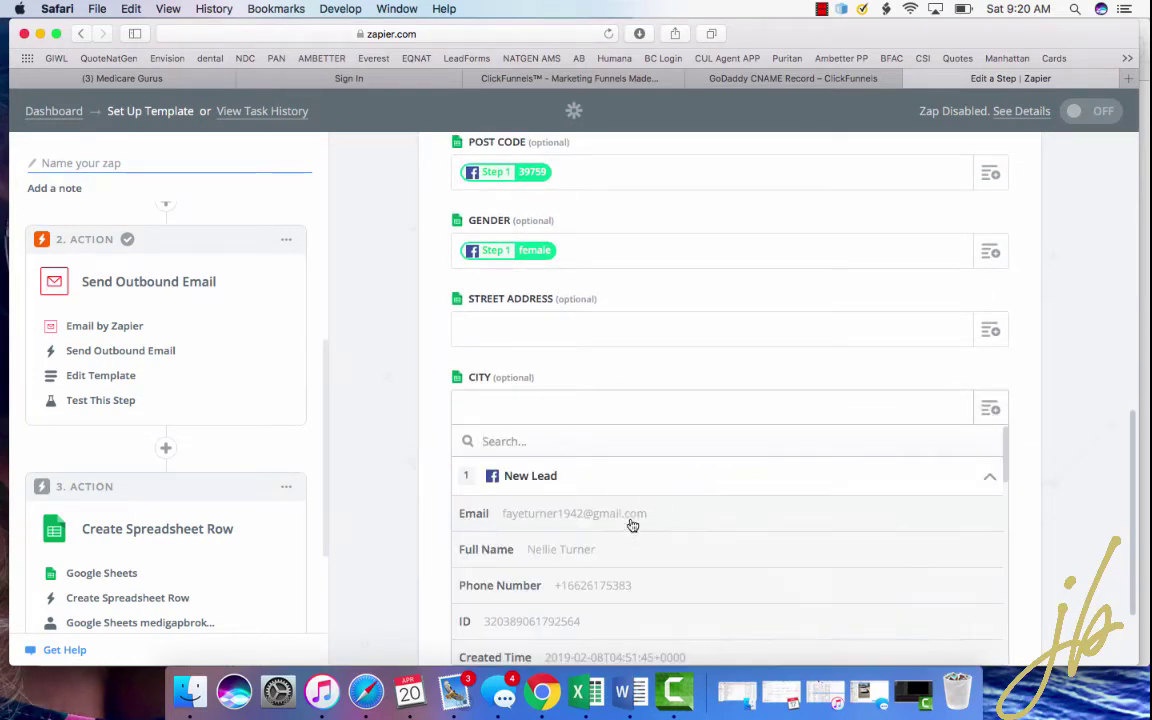
{"action": "scroll", "coordinate": [618, 570], "scroll_direction": "down", "scroll_amount": 5}
{"action": "scroll", "coordinate": [620, 573], "scroll_direction": "down", "scroll_amount": 8}
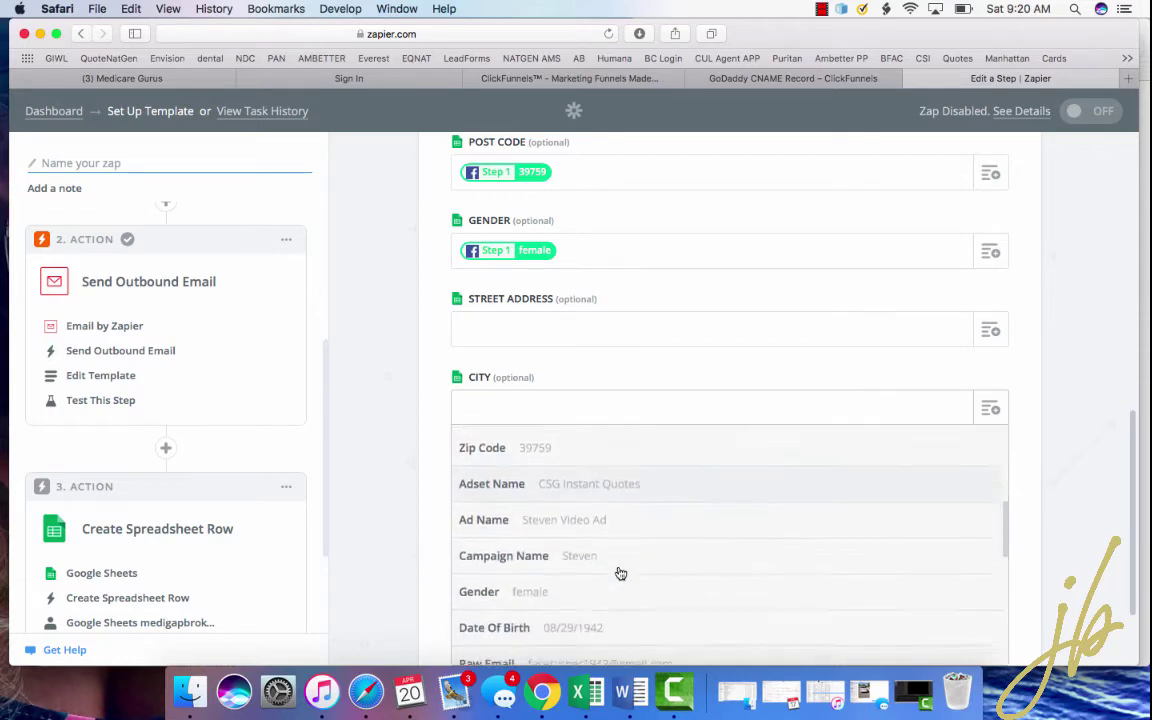
{"action": "left_click", "coordinate": [1047, 428]}
{"action": "scroll", "coordinate": [1047, 428], "scroll_direction": "down", "scroll_amount": 2}
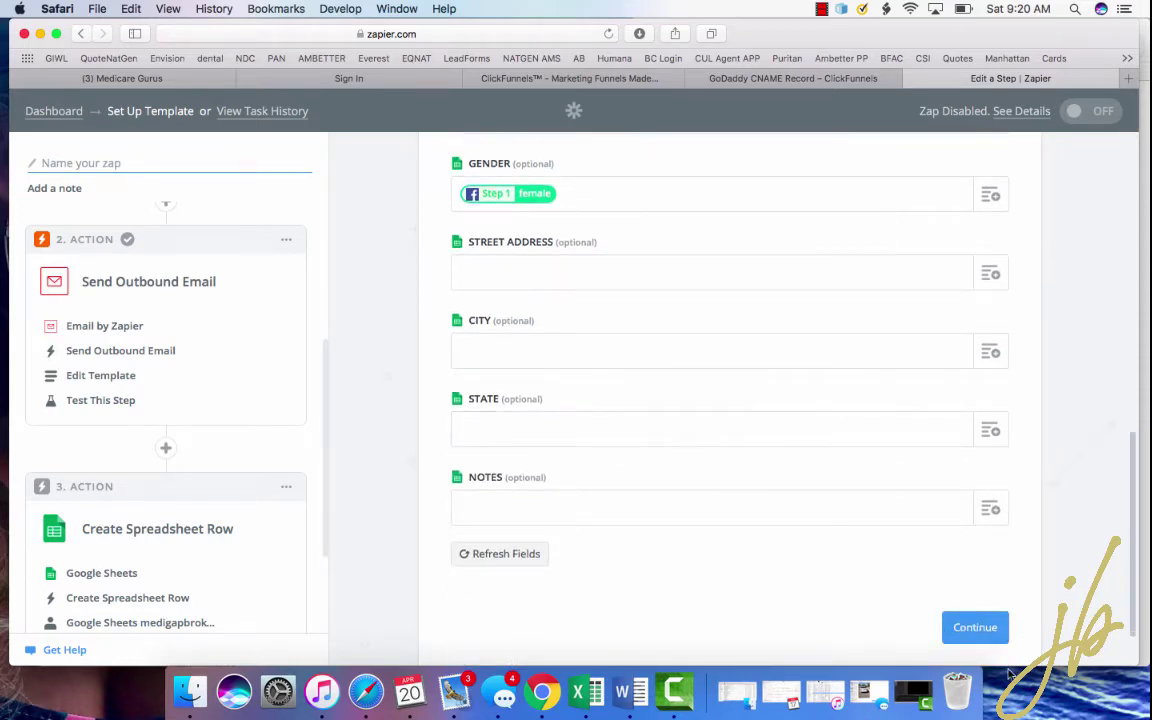
- Save the row template, skip the Google Sheets test row, and finish the step
{"action": "left_click", "coordinate": [973, 627]}
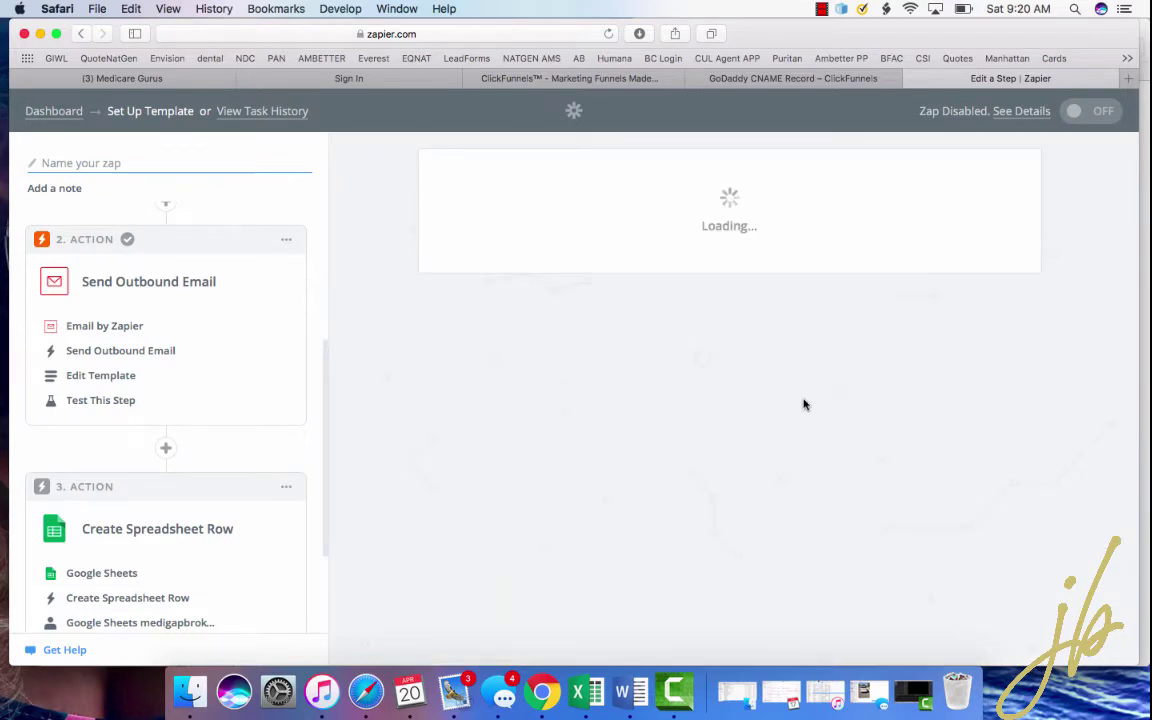
{"action": "scroll", "coordinate": [616, 388], "scroll_direction": "down", "scroll_amount": 10}
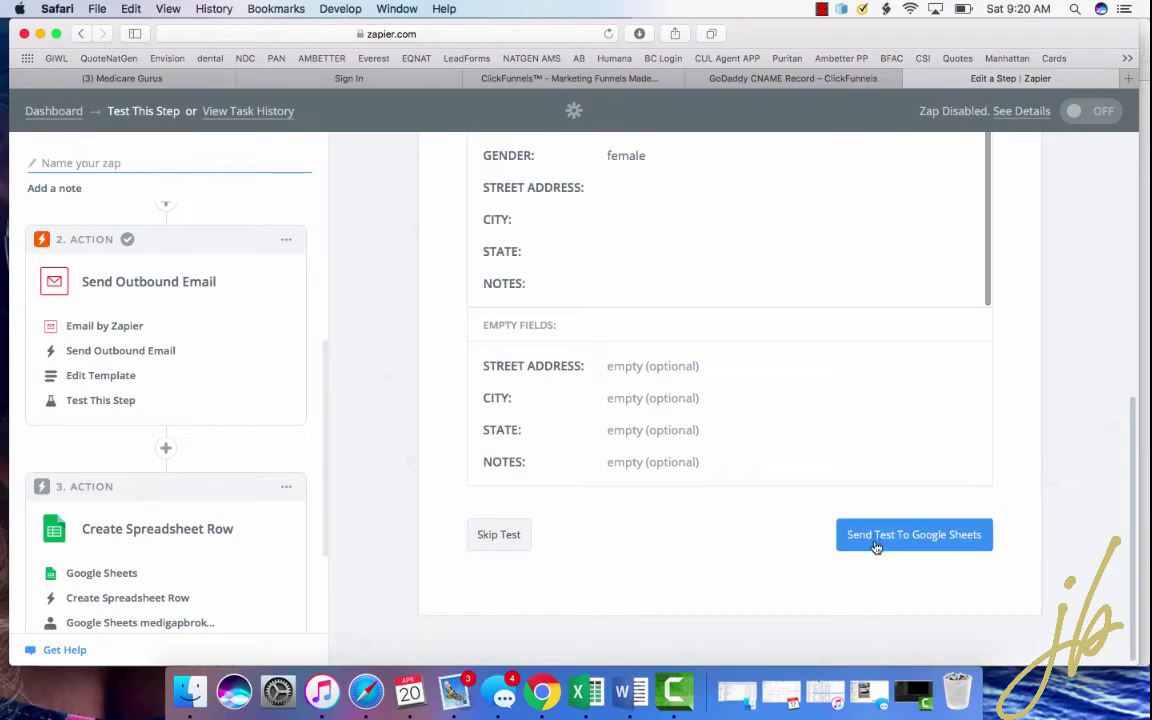
{"action": "left_click", "coordinate": [490, 530]}
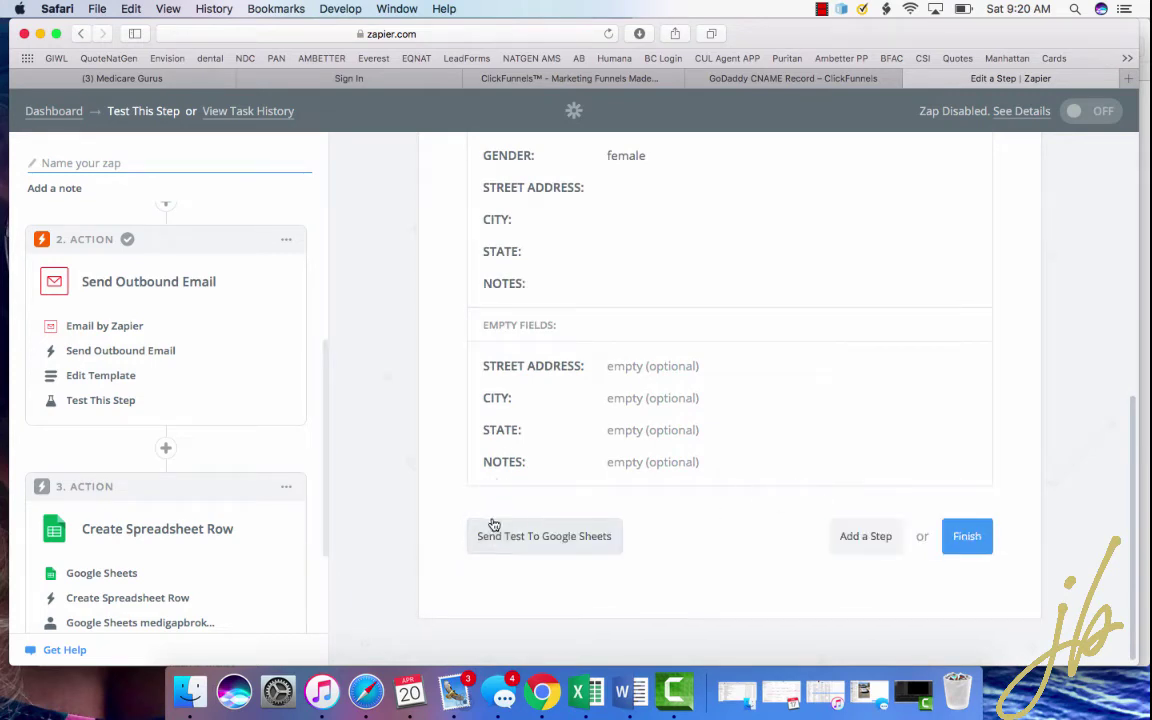
{"action": "left_click", "coordinate": [975, 610]}
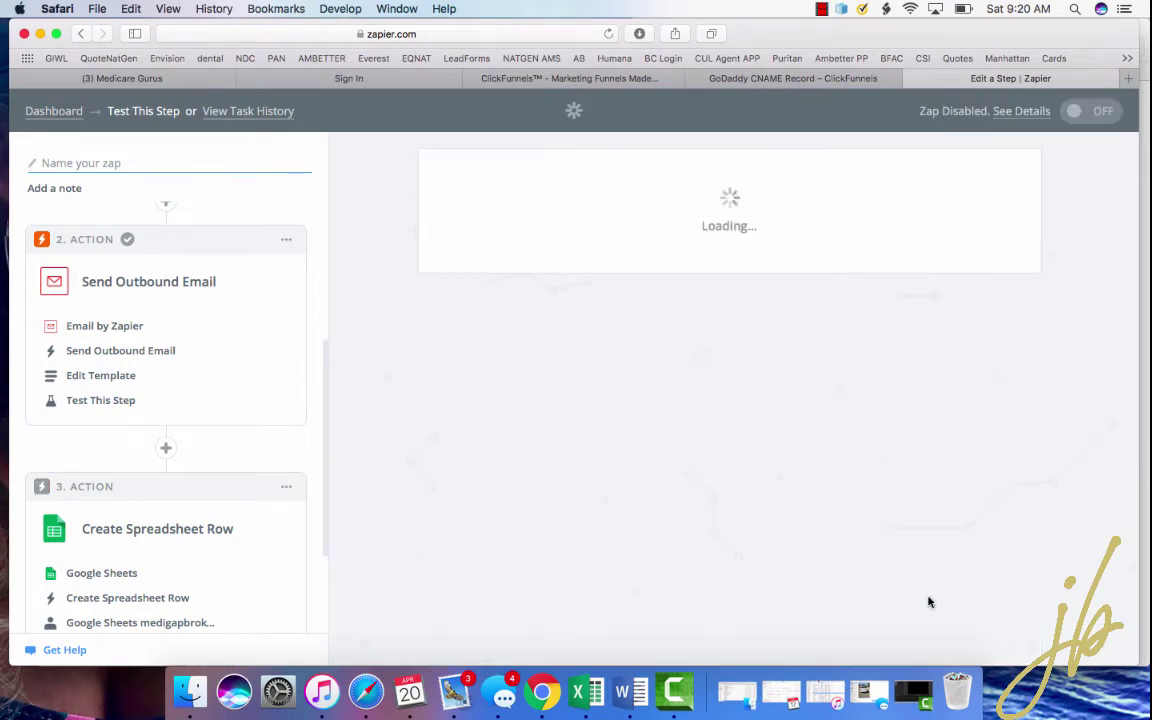
- Choose Add a Step in the left step panel
{"action": "scroll", "coordinate": [175, 265], "scroll_direction": "up", "scroll_amount": 5}
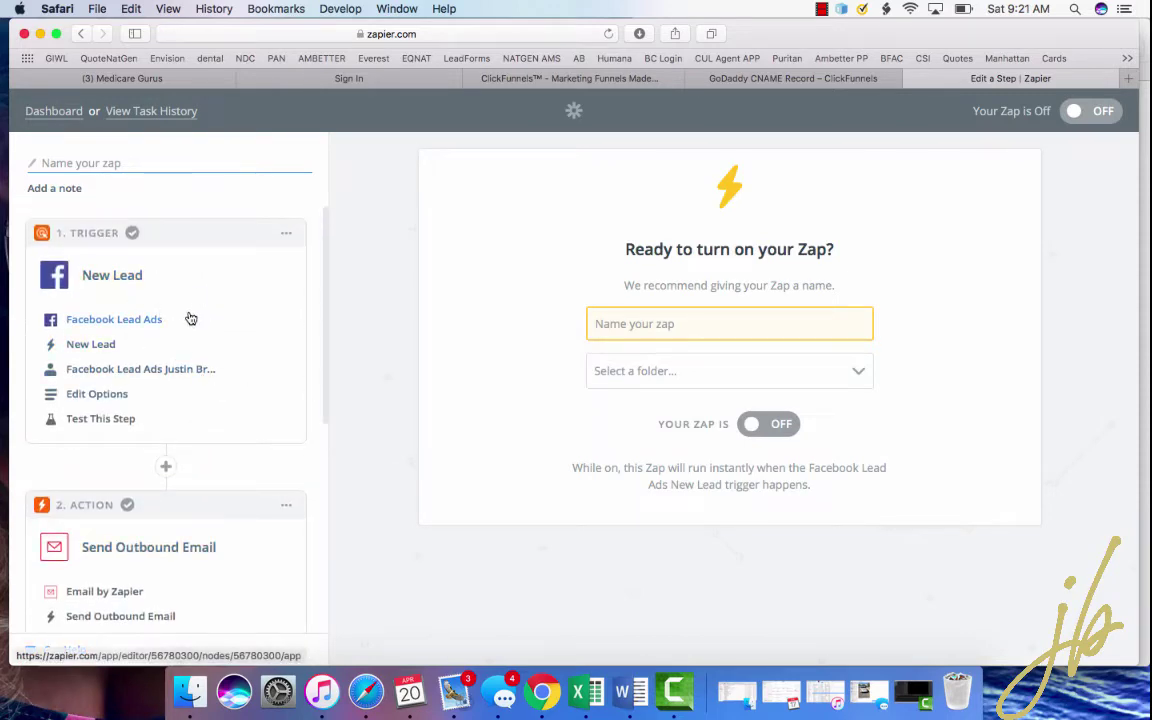
{"action": "scroll", "coordinate": [162, 350], "scroll_direction": "down", "scroll_amount": 4}
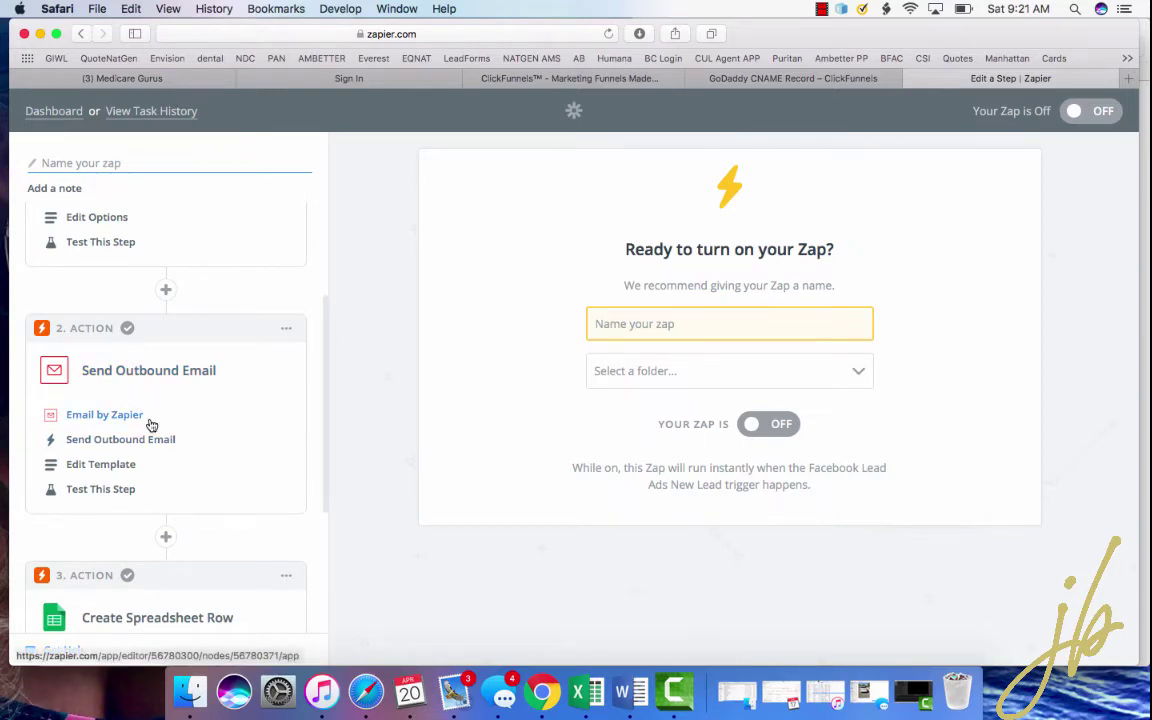
{"action": "scroll", "coordinate": [150, 425], "scroll_direction": "down", "scroll_amount": 5}
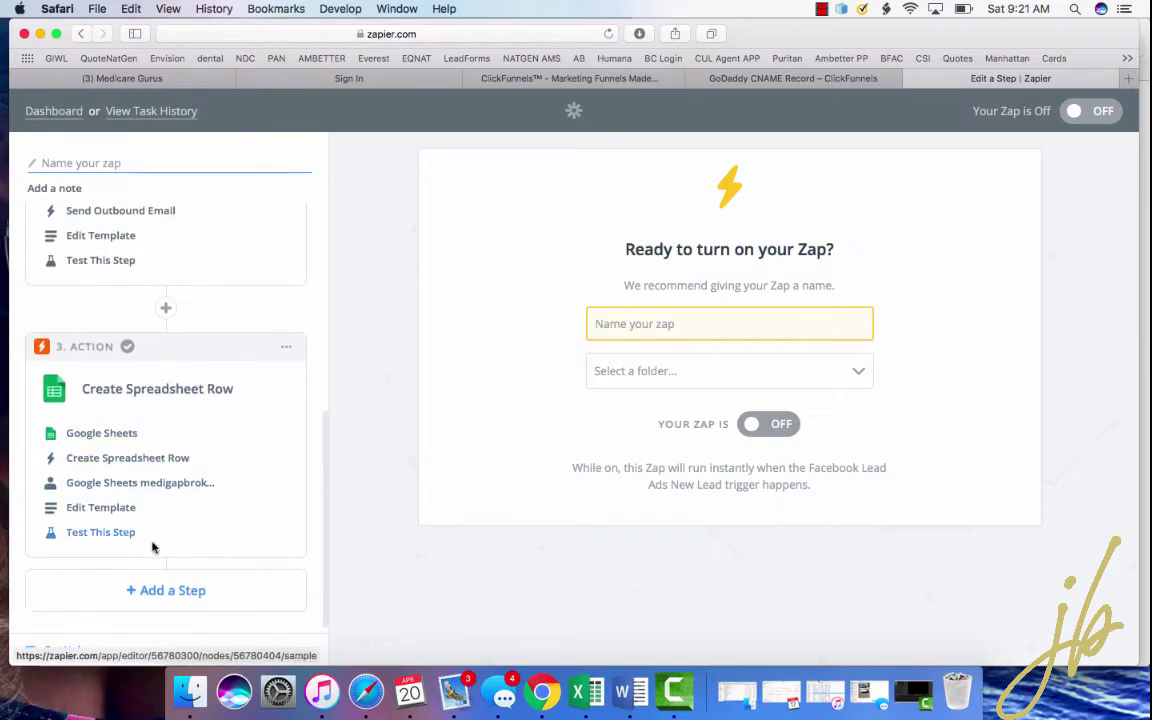
{"action": "left_click", "coordinate": [160, 595]}
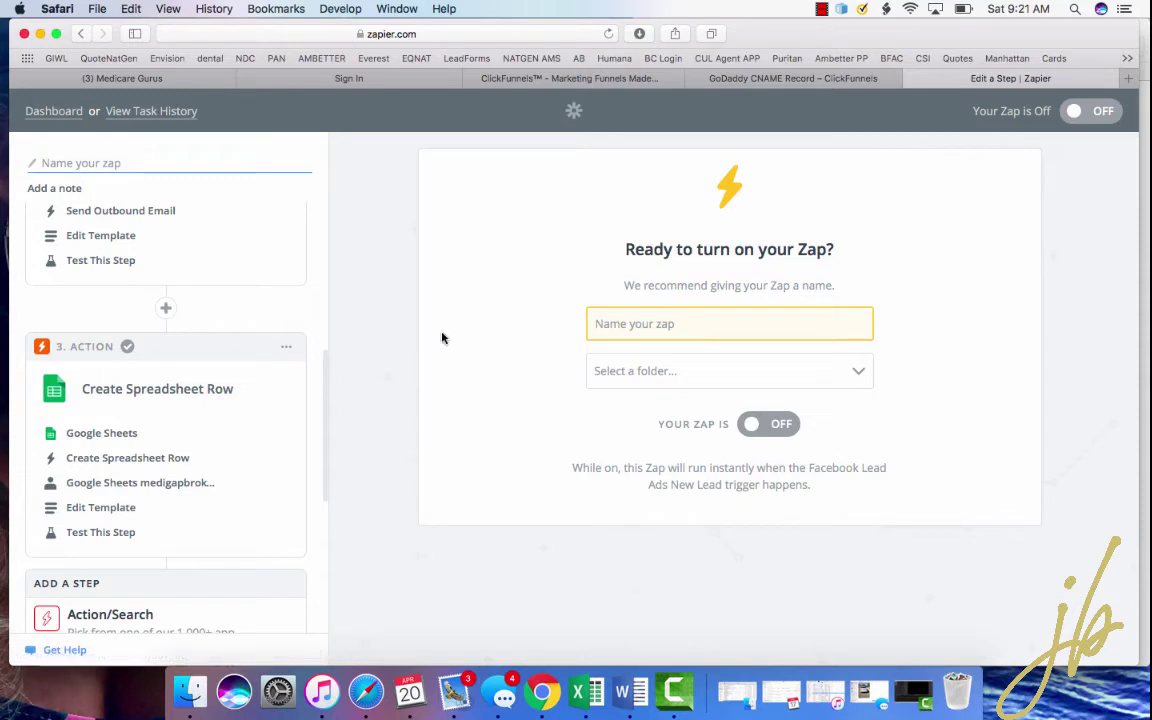
{"action": "scroll", "coordinate": [206, 437], "scroll_direction": "down", "scroll_amount": 5}
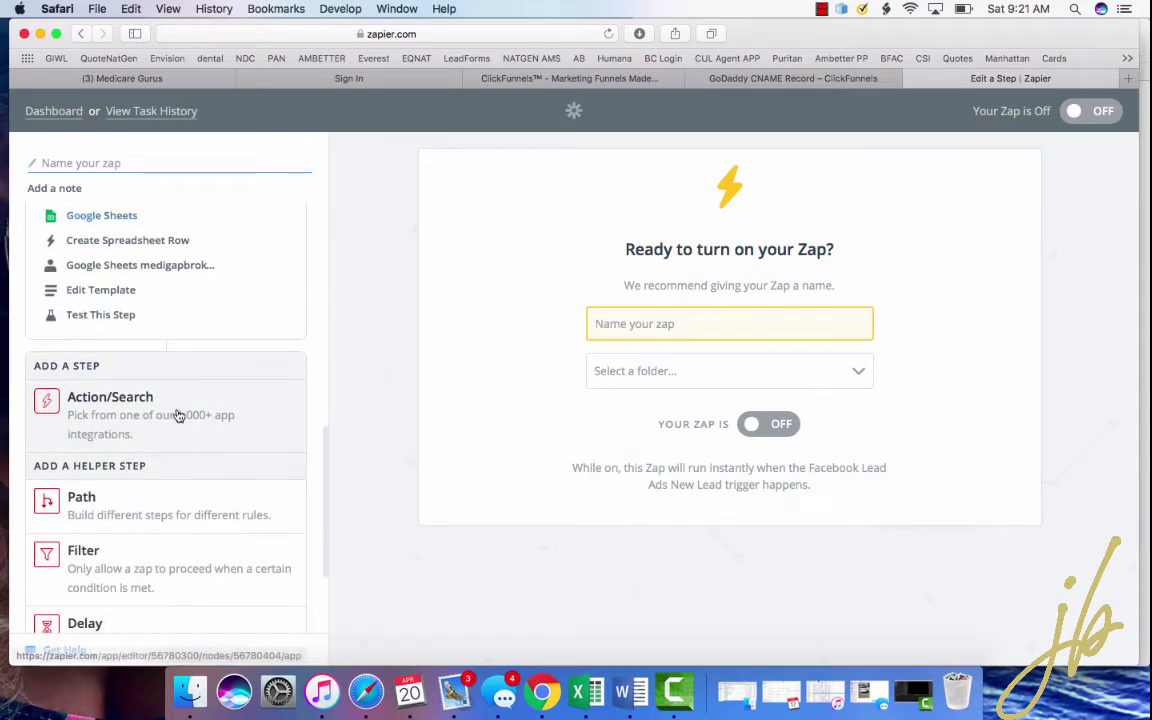
{"action": "scroll", "coordinate": [165, 476], "scroll_direction": "down", "scroll_amount": 3}
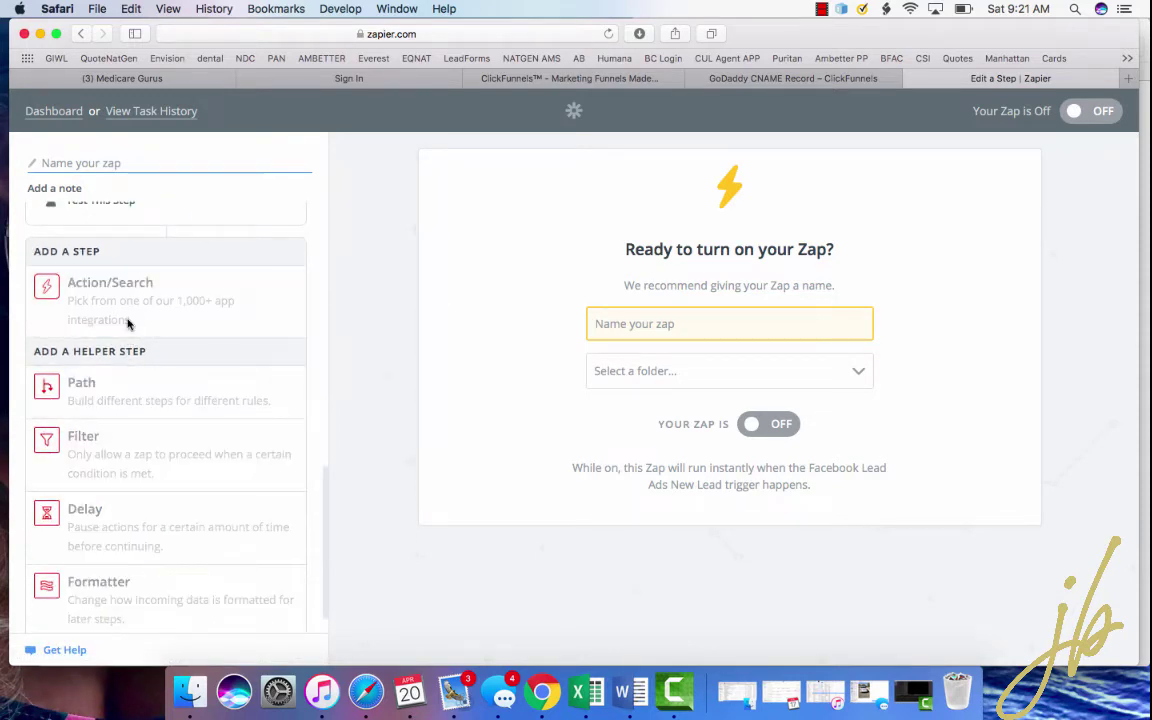
- Add a new action step using SMS by Zapier with the Send SMS action
{"action": "left_click", "coordinate": [127, 323]}
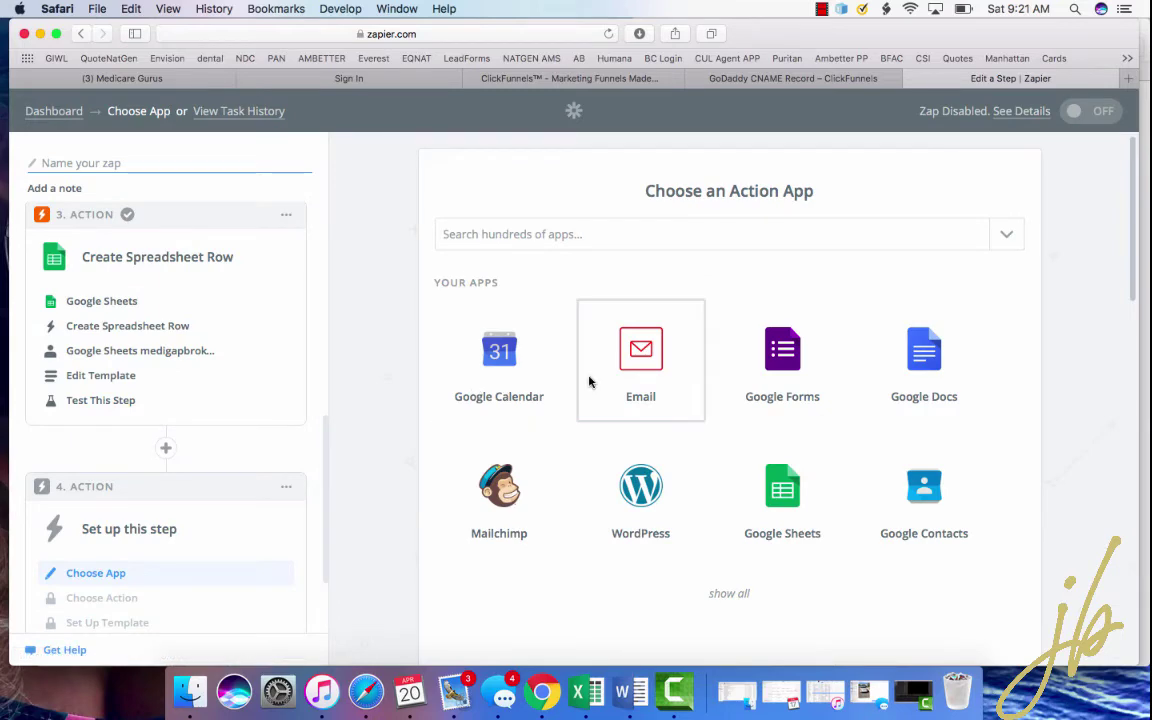
{"action": "scroll", "coordinate": [735, 500], "scroll_direction": "down", "scroll_amount": 8}
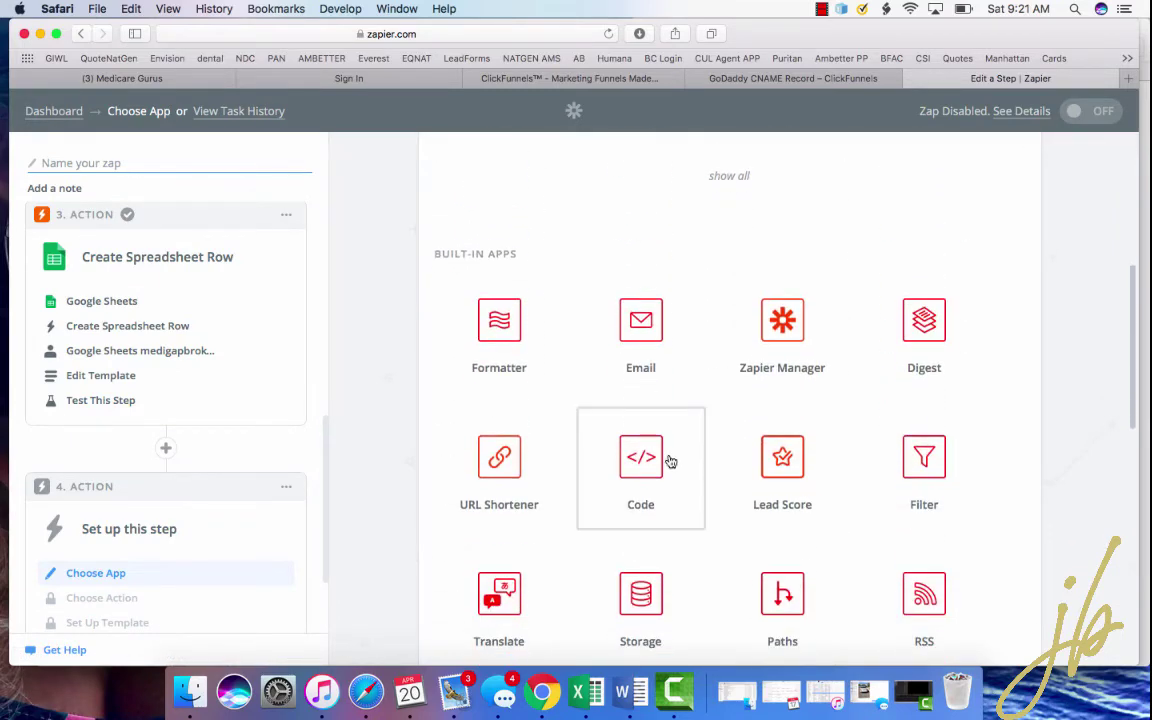
{"action": "scroll", "coordinate": [779, 458], "scroll_direction": "down", "scroll_amount": 3}
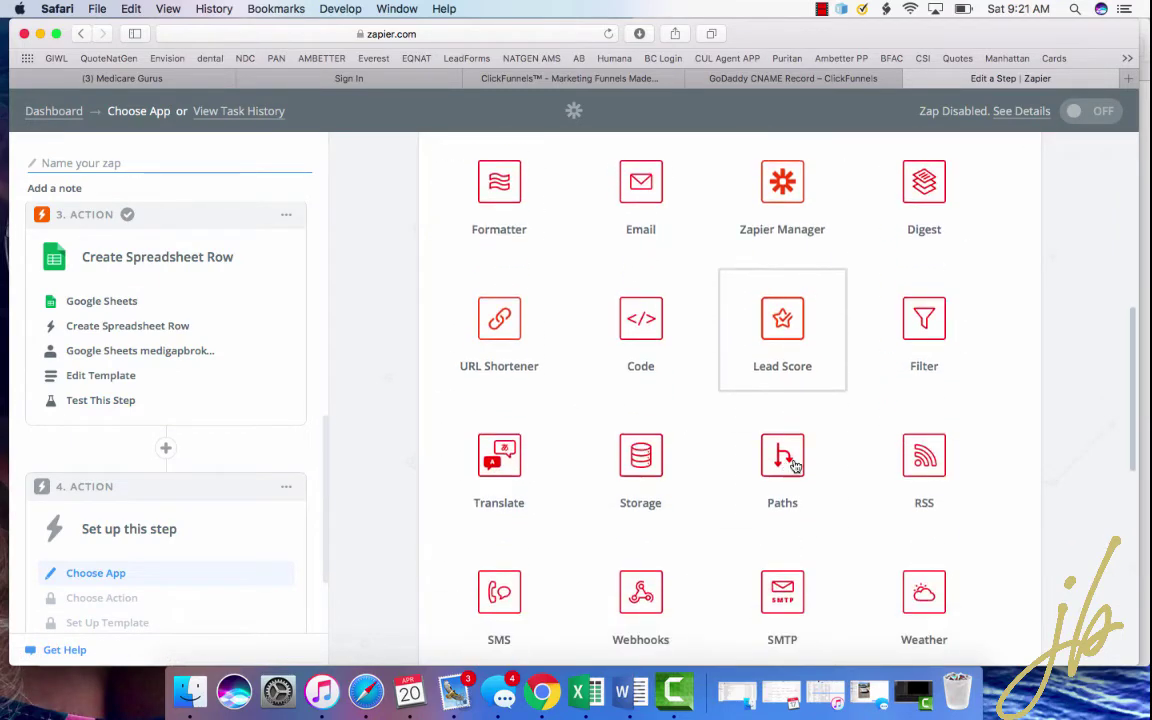
{"action": "scroll", "coordinate": [841, 501], "scroll_direction": "down", "scroll_amount": 3}
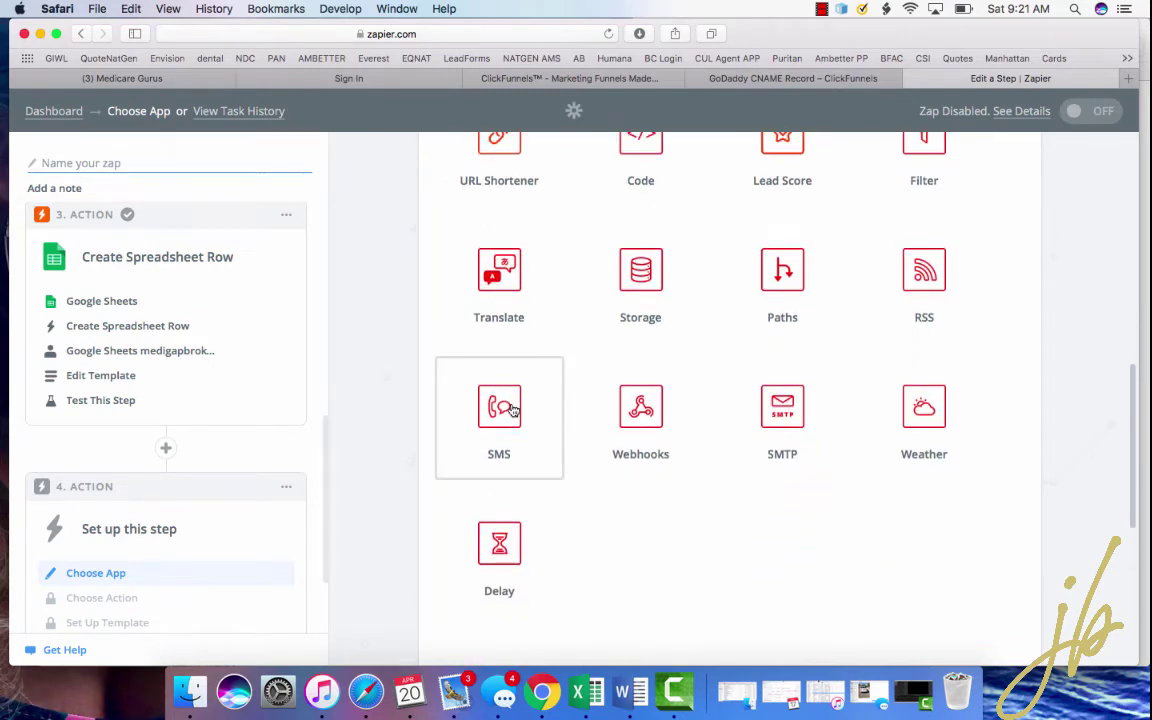
{"action": "left_click", "coordinate": [506, 407]}
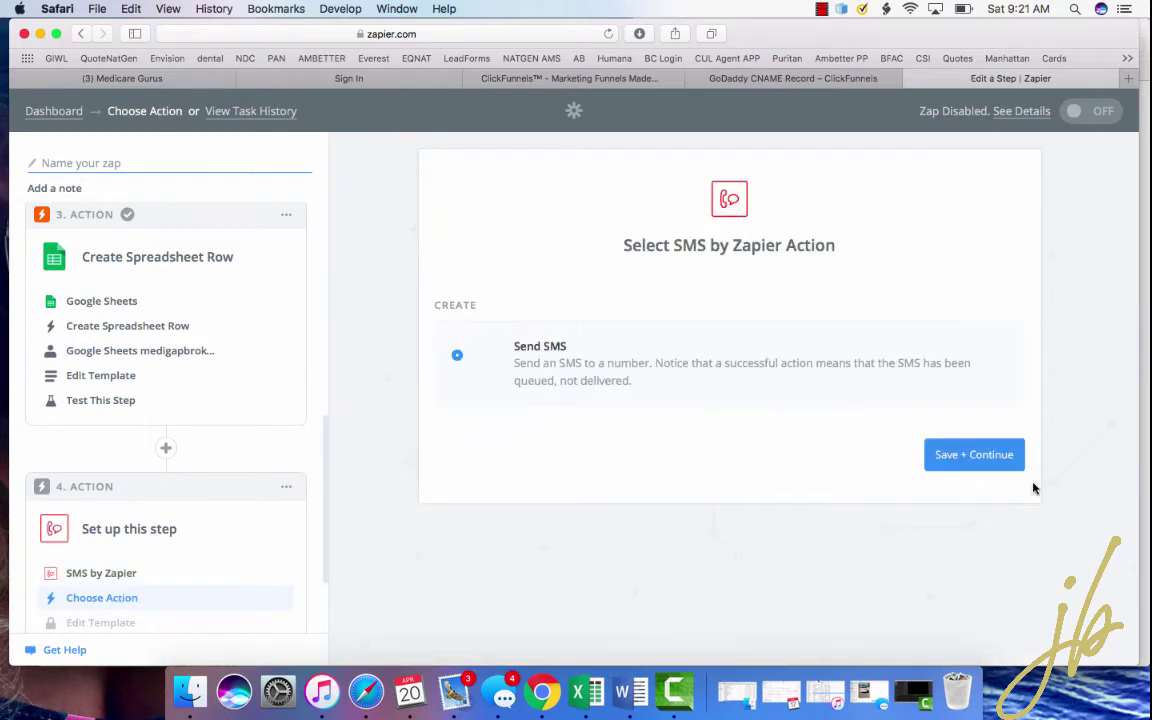
{"action": "left_click", "coordinate": [996, 456]}
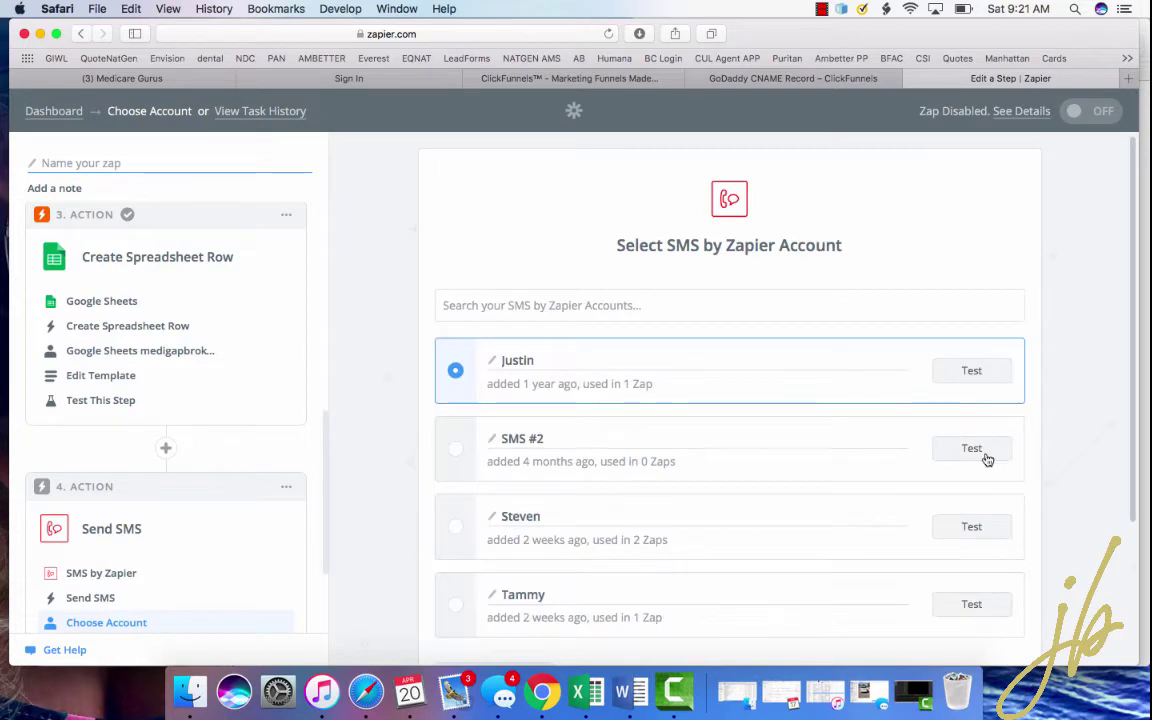
- Start connecting a new SMS by Zapier account from Choose Account
{"action": "scroll", "coordinate": [836, 431], "scroll_direction": "down", "scroll_amount": 2}
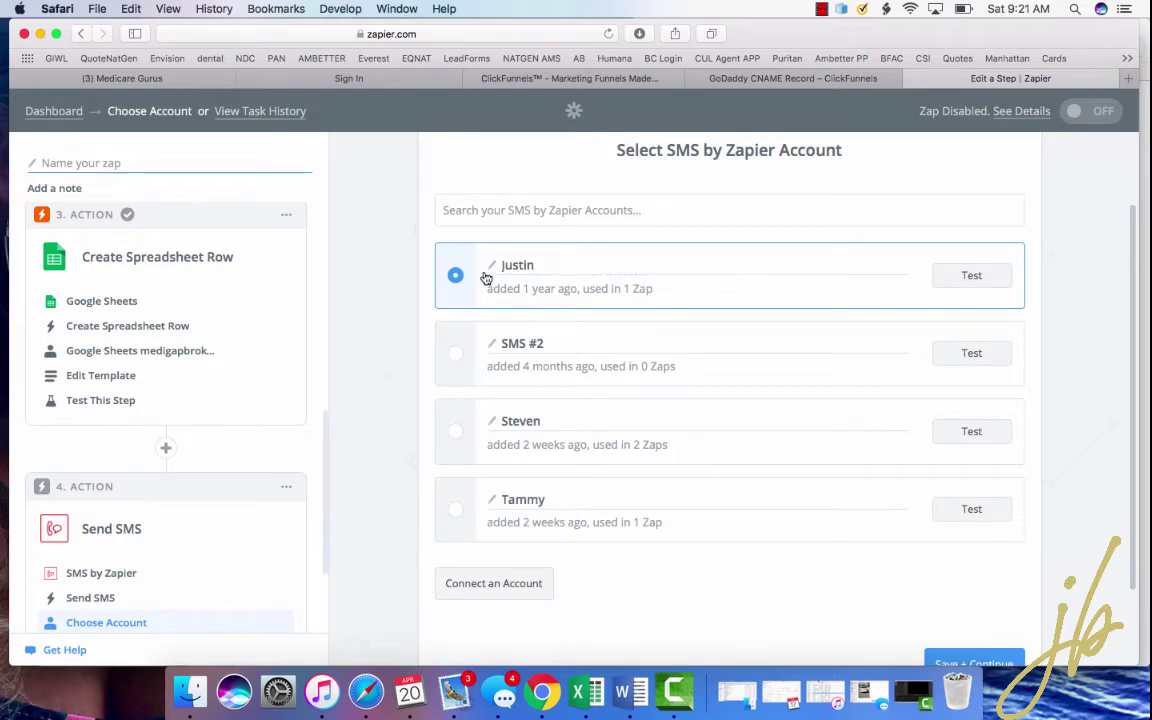
{"action": "scroll", "coordinate": [982, 608], "scroll_direction": "down", "scroll_amount": 1}
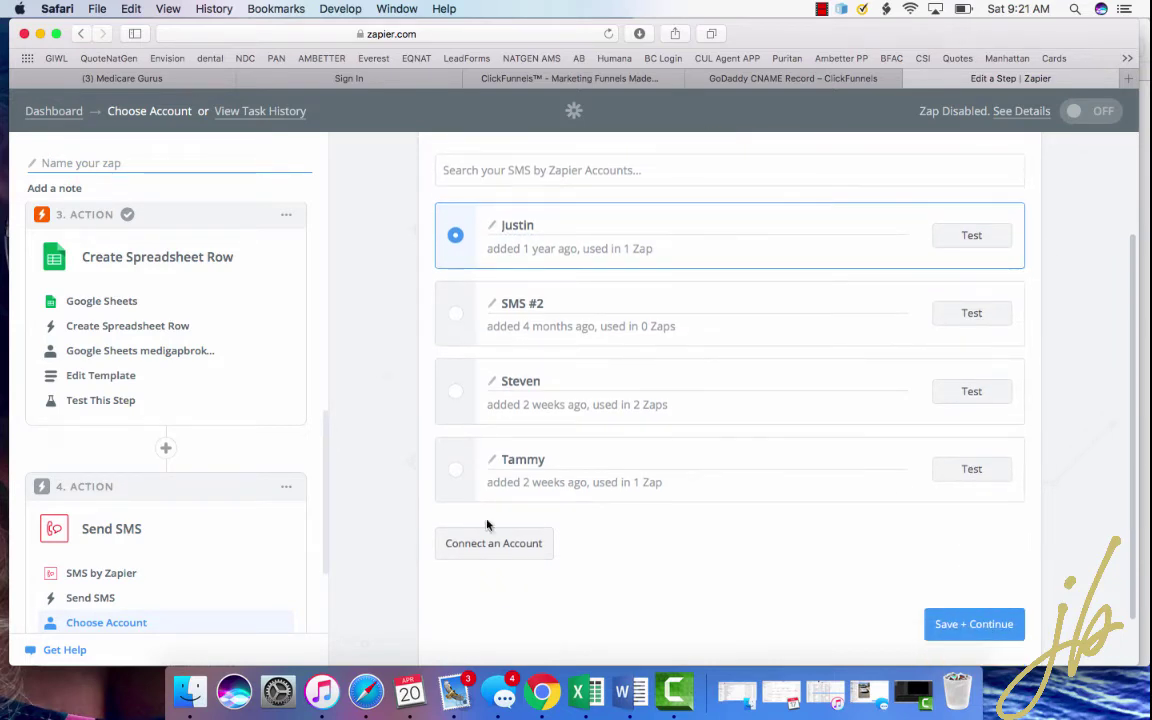
{"action": "left_click", "coordinate": [506, 545]}
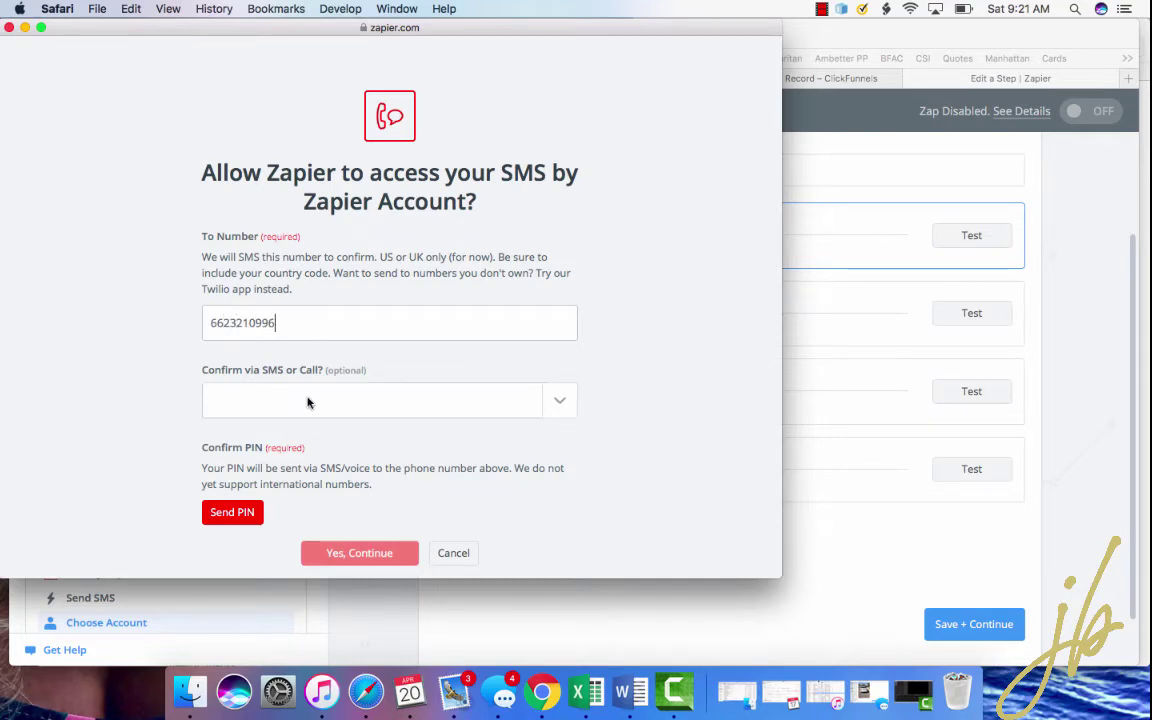
- Pick Sms as the confirmation method, then close the authorization popup unconnected
{"action": "left_click", "coordinate": [557, 400]}
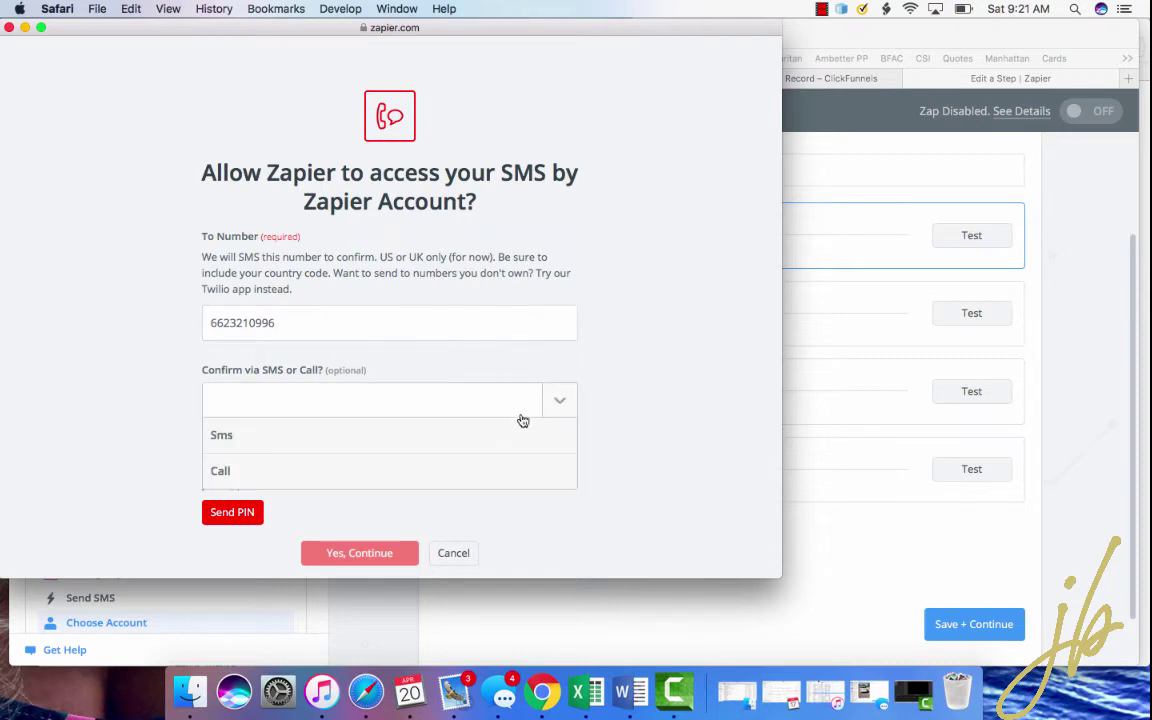
{"action": "left_click", "coordinate": [442, 432]}
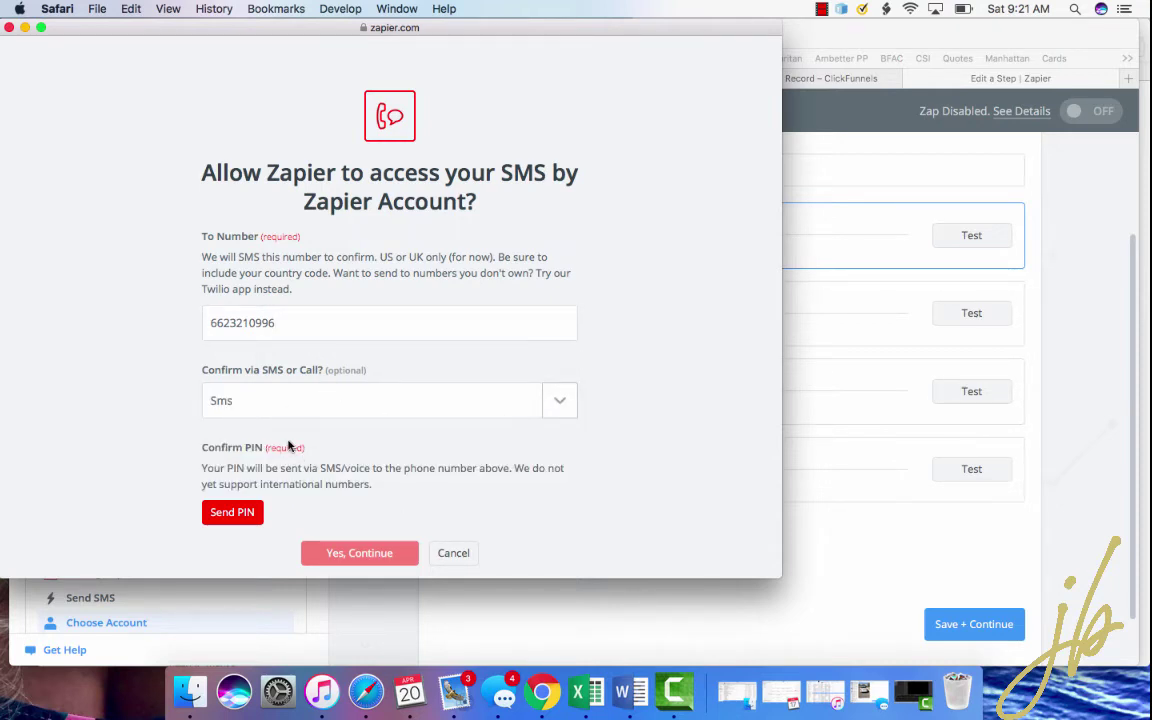
{"action": "left_click", "coordinate": [9, 29]}
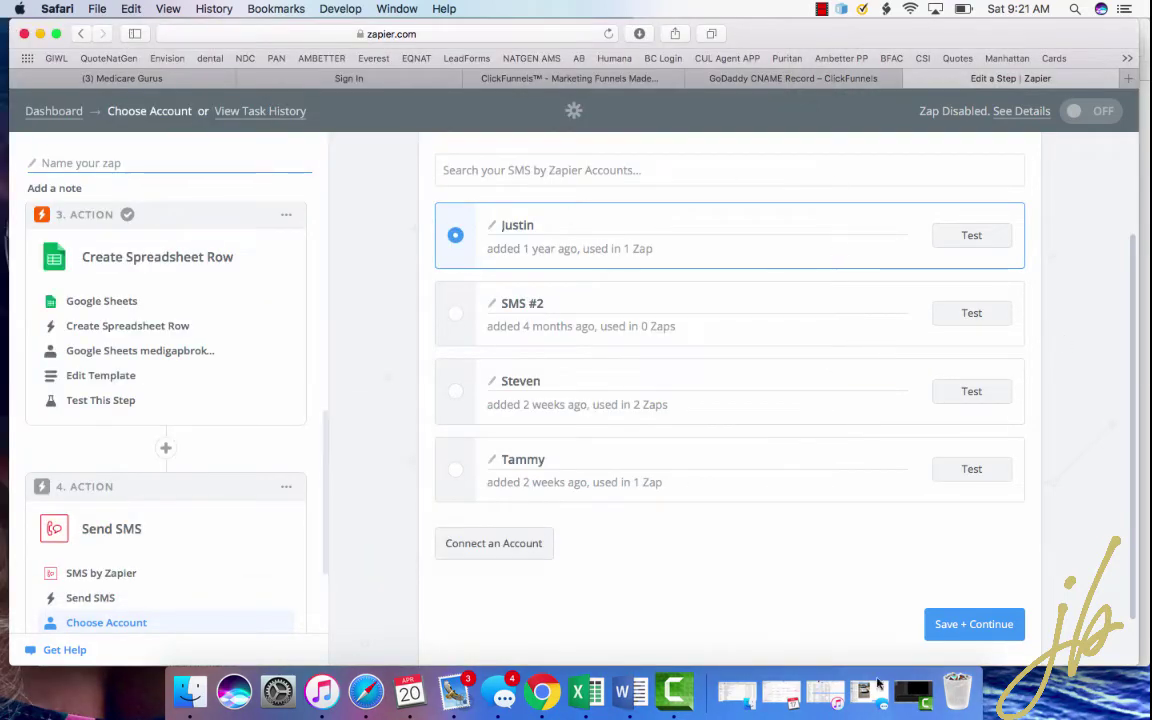
{"action": "left_click", "coordinate": [988, 622]}
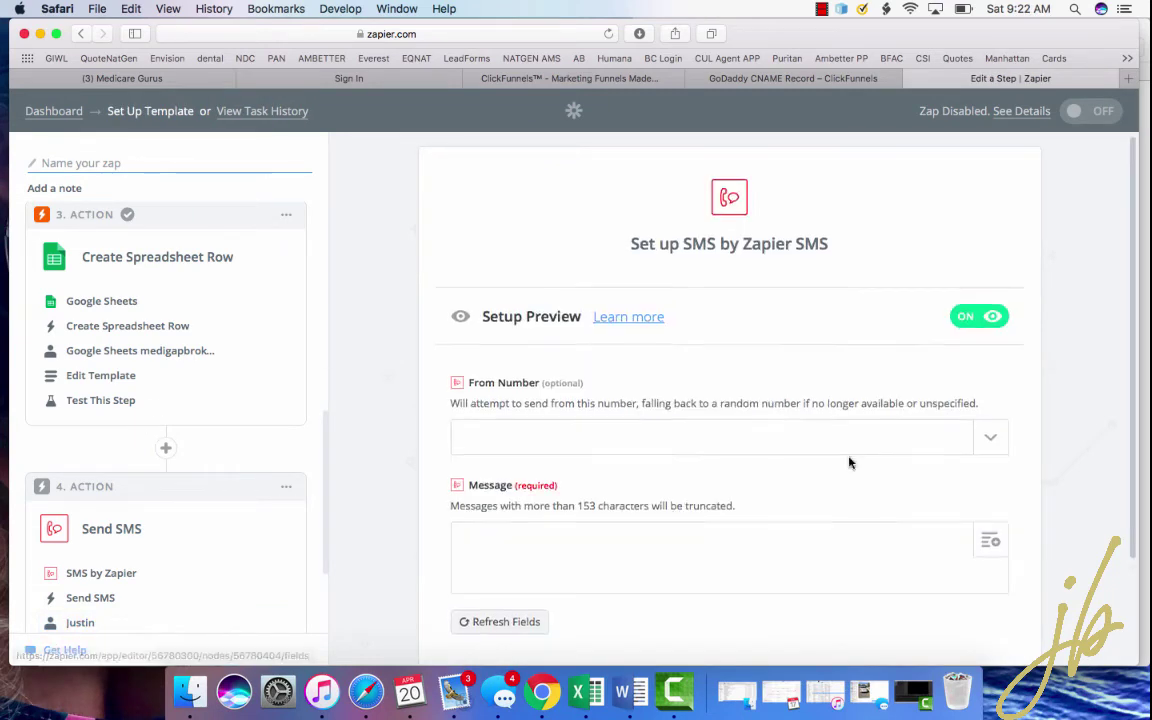
{"action": "scroll", "coordinate": [850, 440], "scroll_direction": "down", "scroll_amount": 2}
{"action": "left_click", "coordinate": [992, 330]}
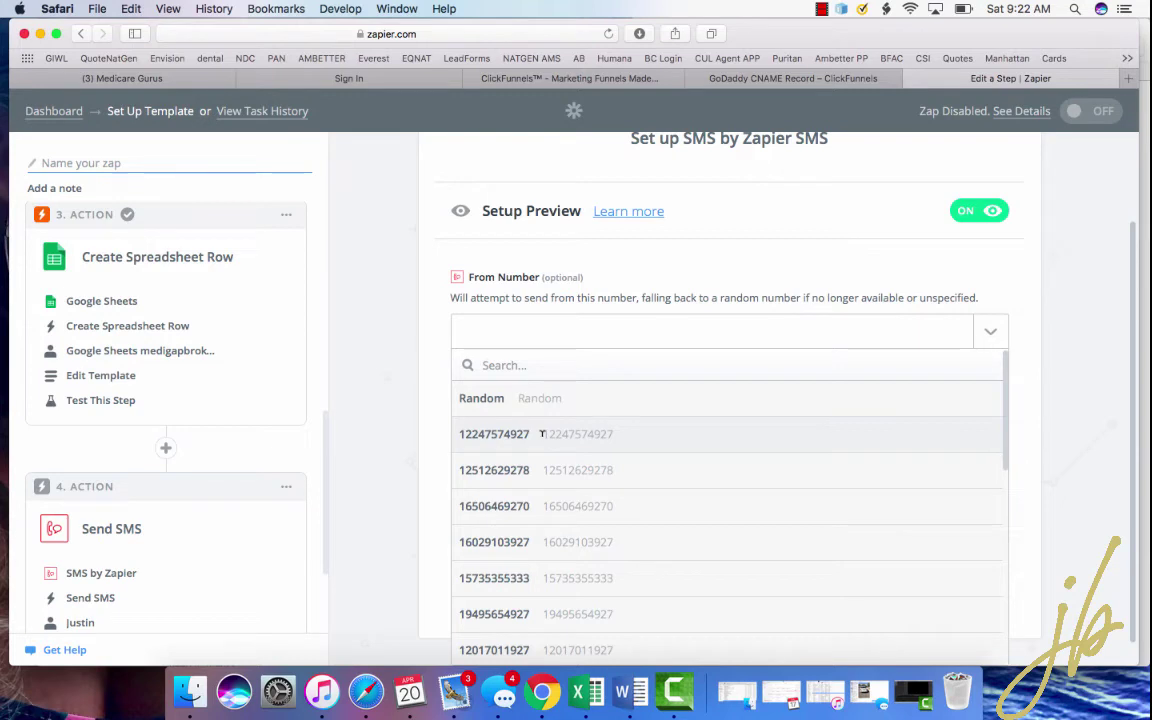
{"action": "left_click", "coordinate": [542, 434]}
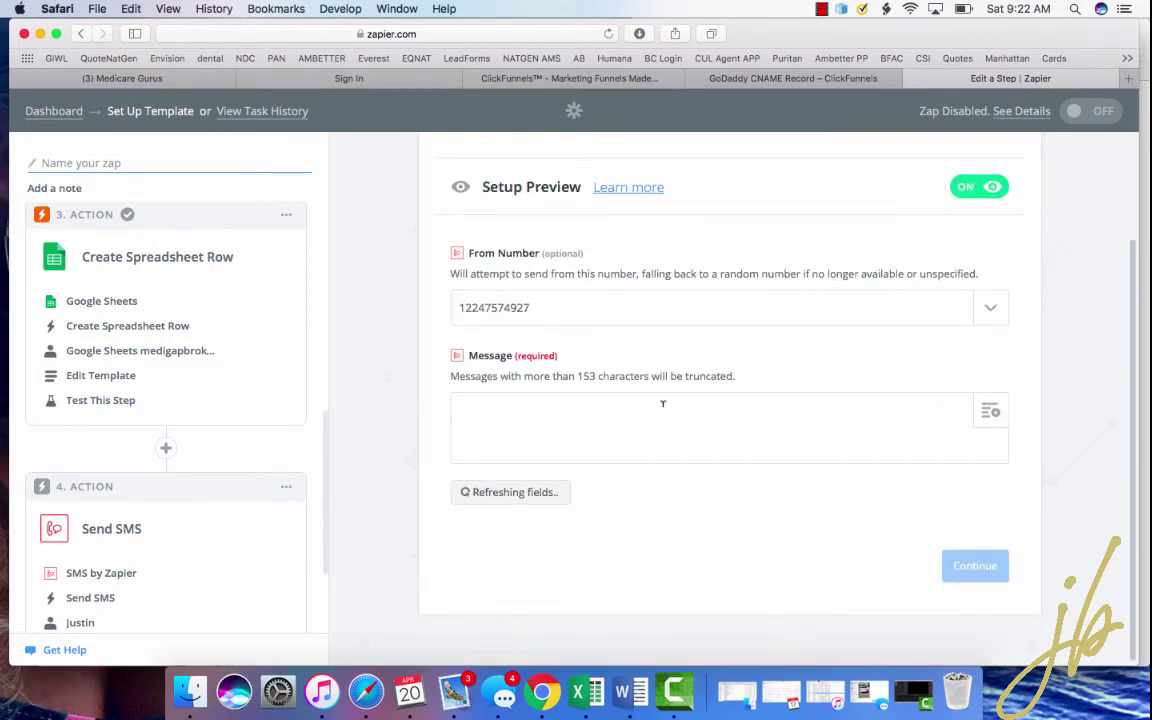
- Insert the New Lead Email and Full Name fields into the SMS Message
{"action": "left_click", "coordinate": [990, 412]}
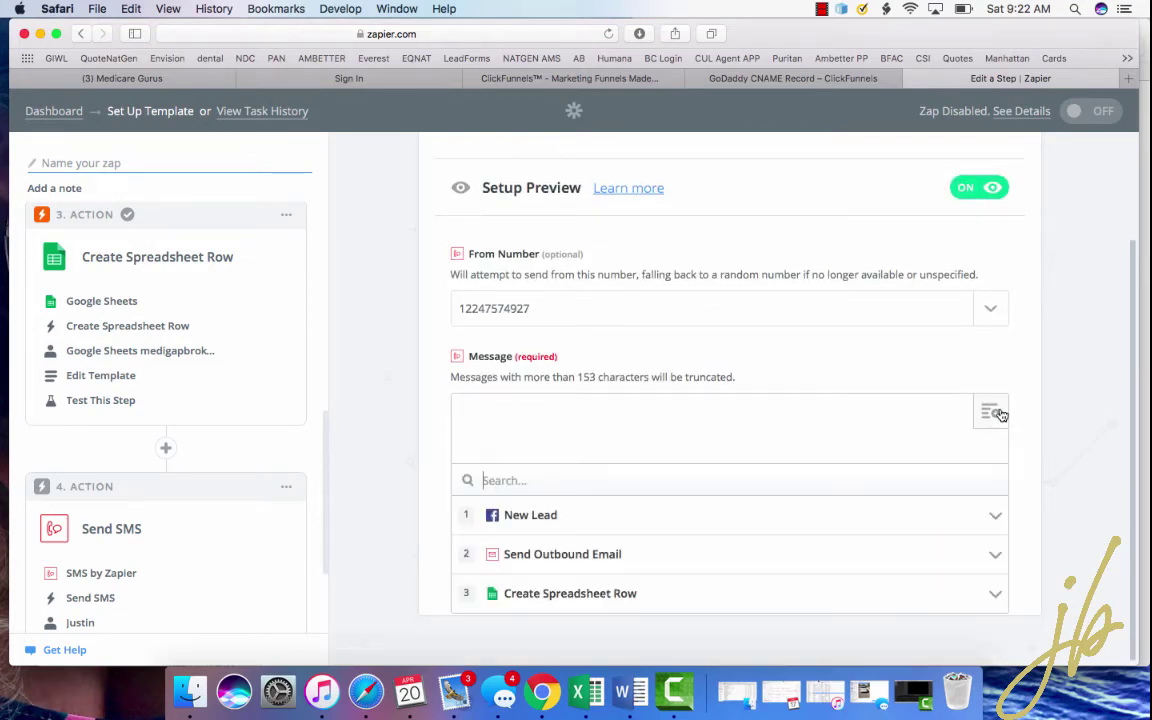
{"action": "left_click", "coordinate": [637, 515]}
{"action": "left_click", "coordinate": [622, 545]}
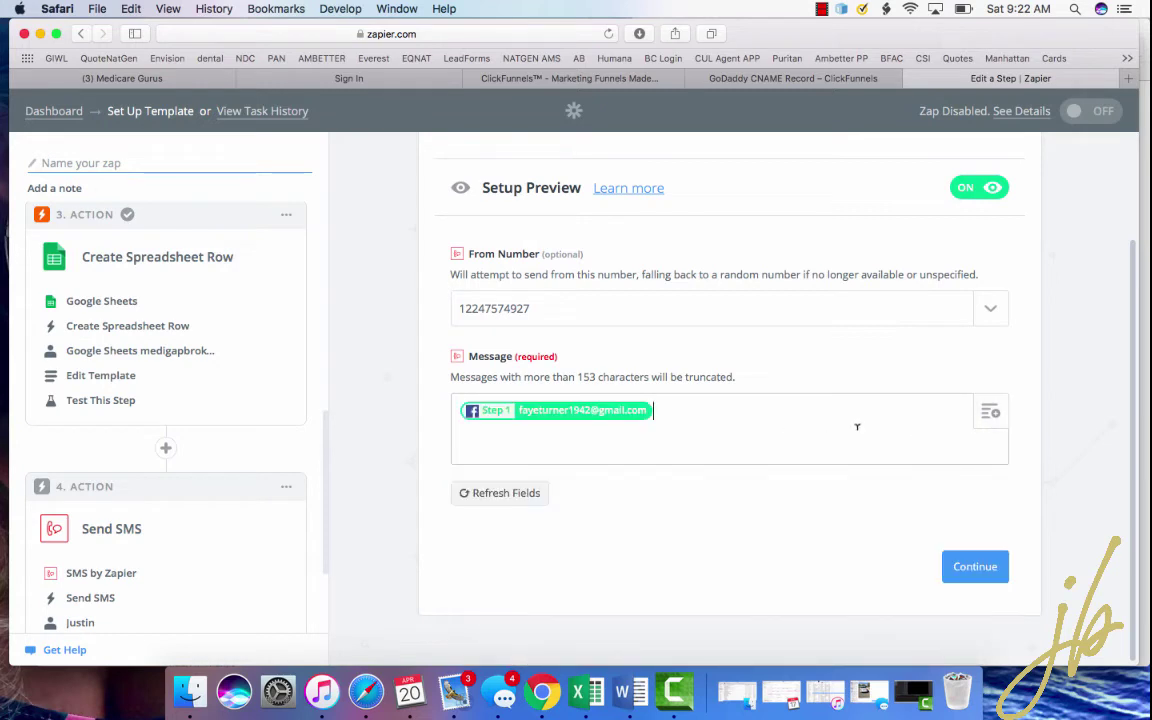
{"action": "left_click", "coordinate": [990, 413]}
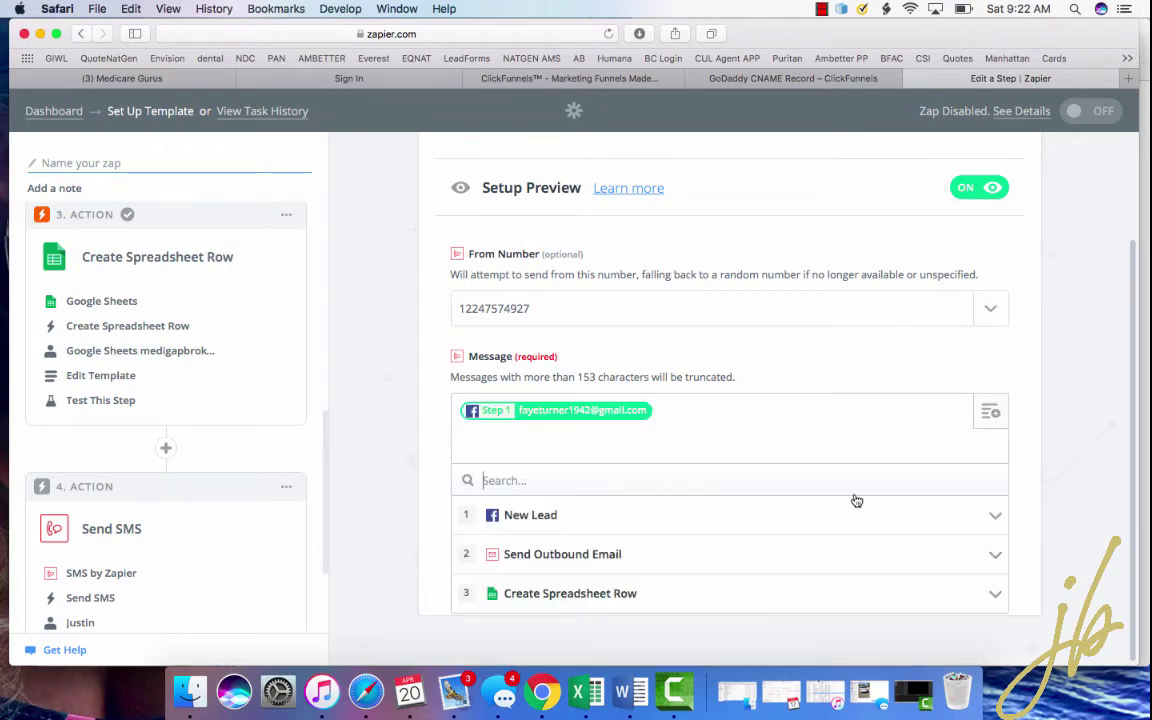
{"action": "left_click", "coordinate": [832, 524]}
{"action": "left_click", "coordinate": [689, 593]}
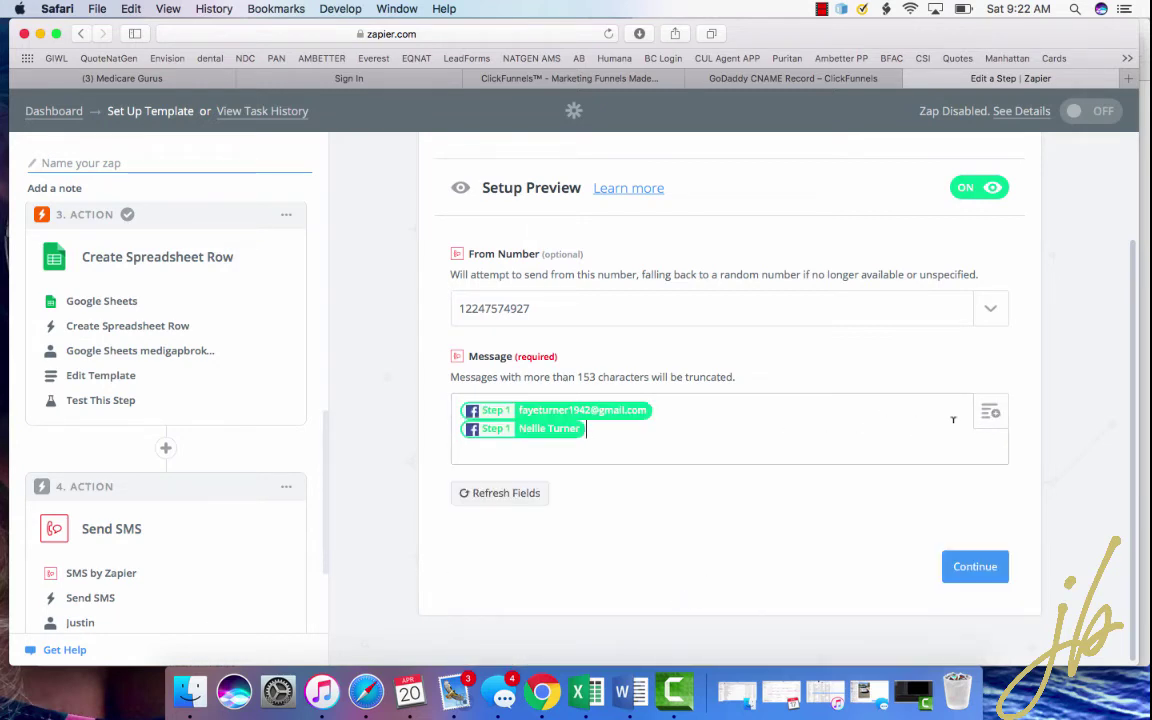
{"action": "left_click", "coordinate": [991, 410]}
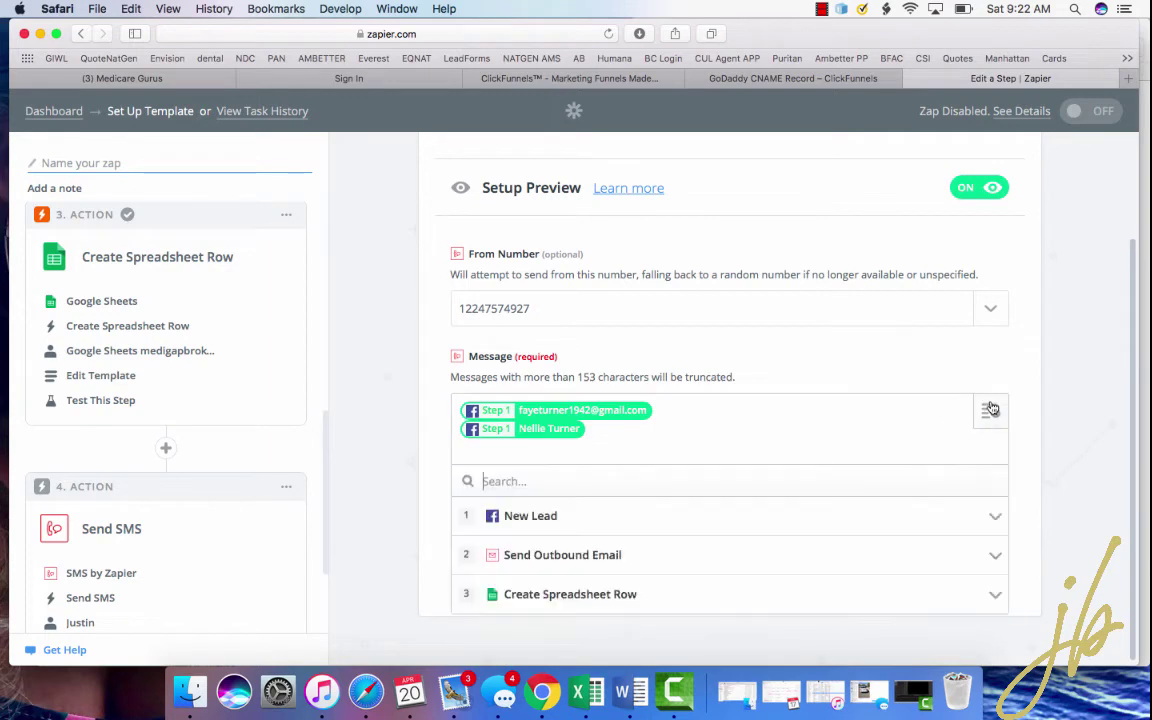
{"action": "left_click", "coordinate": [754, 529]}
- Append the New Lead Phone Number to the message, then Continue, Skip Test and Finish
{"action": "scroll", "coordinate": [735, 555], "scroll_direction": "down", "scroll_amount": 2}
{"action": "left_click", "coordinate": [735, 555]}
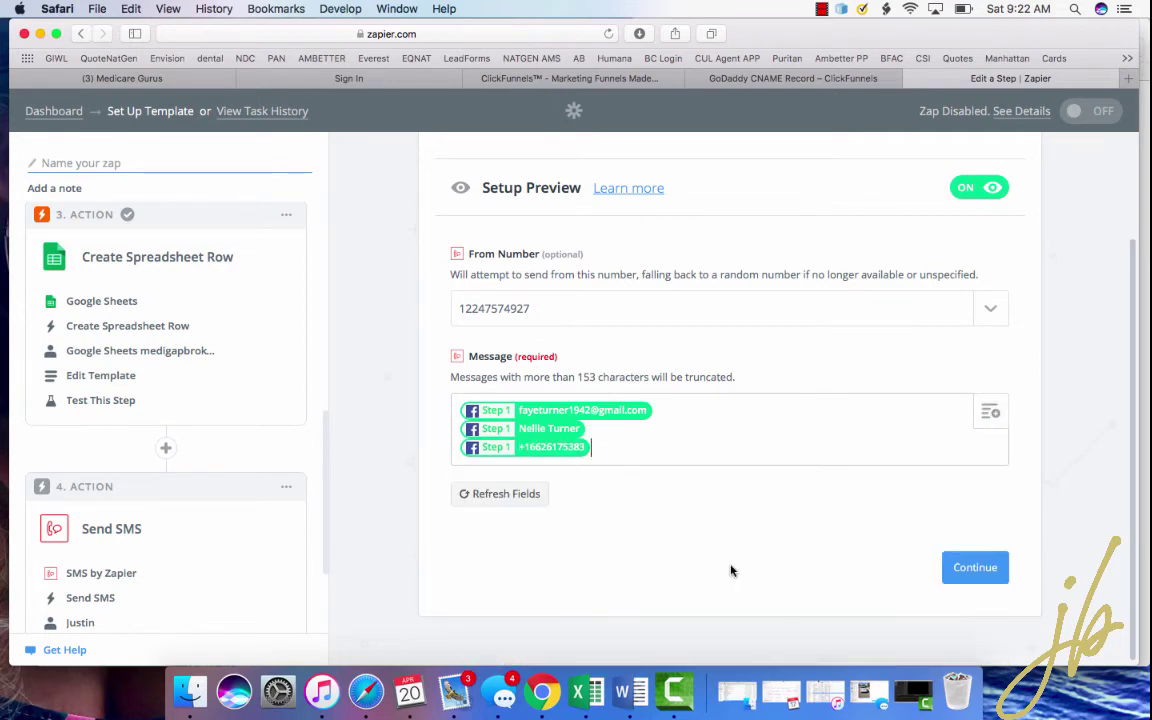
{"action": "left_click", "coordinate": [966, 568]}
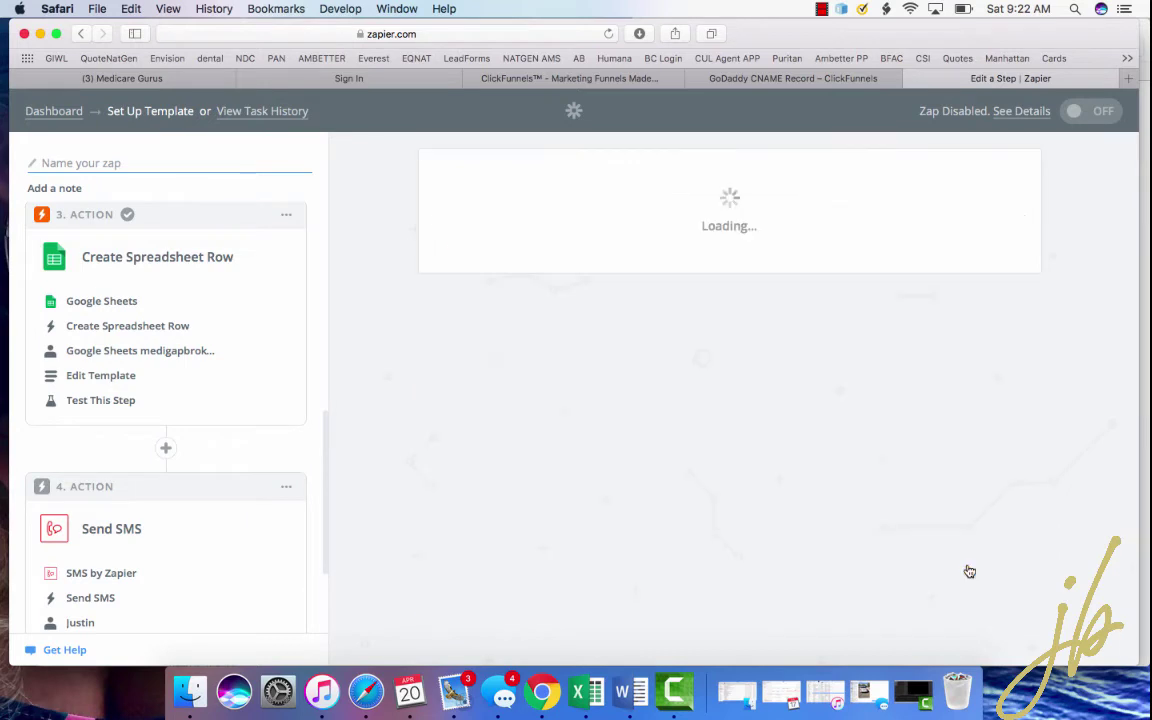
{"action": "scroll", "coordinate": [884, 445], "scroll_direction": "down", "scroll_amount": 5}
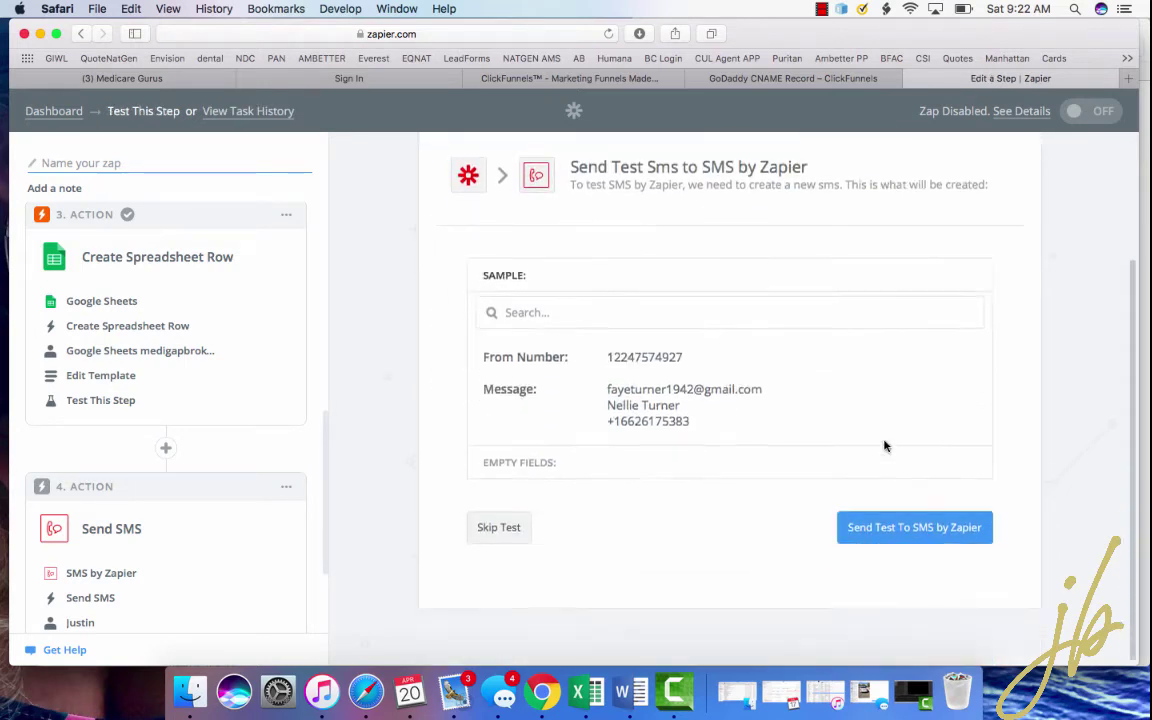
{"action": "left_click", "coordinate": [500, 536]}
{"action": "scroll", "coordinate": [762, 465], "scroll_direction": "down", "scroll_amount": 3}
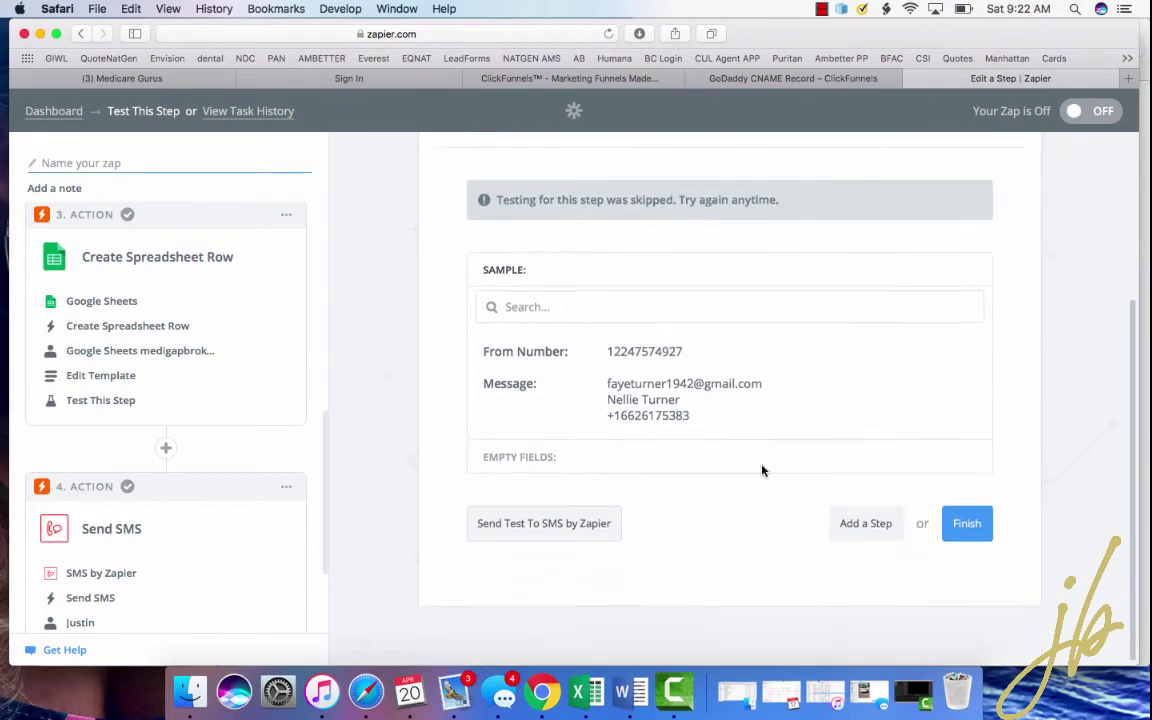
{"action": "left_click", "coordinate": [969, 533]}
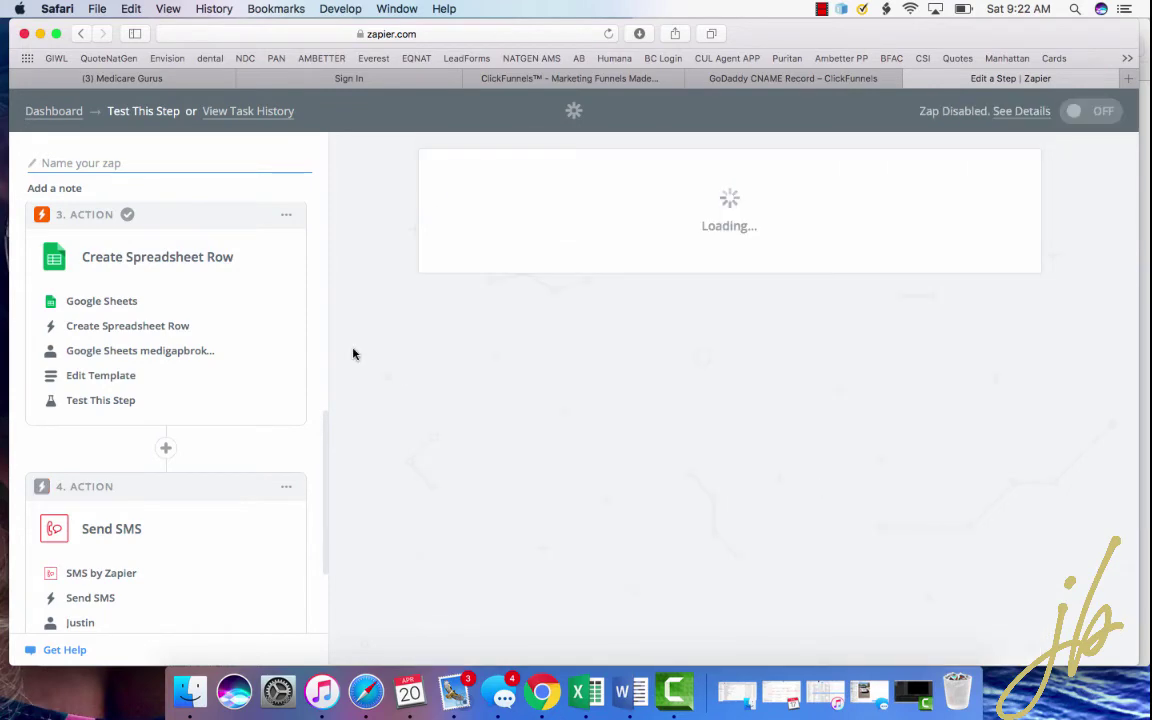
- Review the four finished steps and choose + Add a Step below Send SMS
{"action": "scroll", "coordinate": [261, 425], "scroll_direction": "down", "scroll_amount": 3}
{"action": "scroll", "coordinate": [261, 425], "scroll_direction": "up", "scroll_amount": 10}
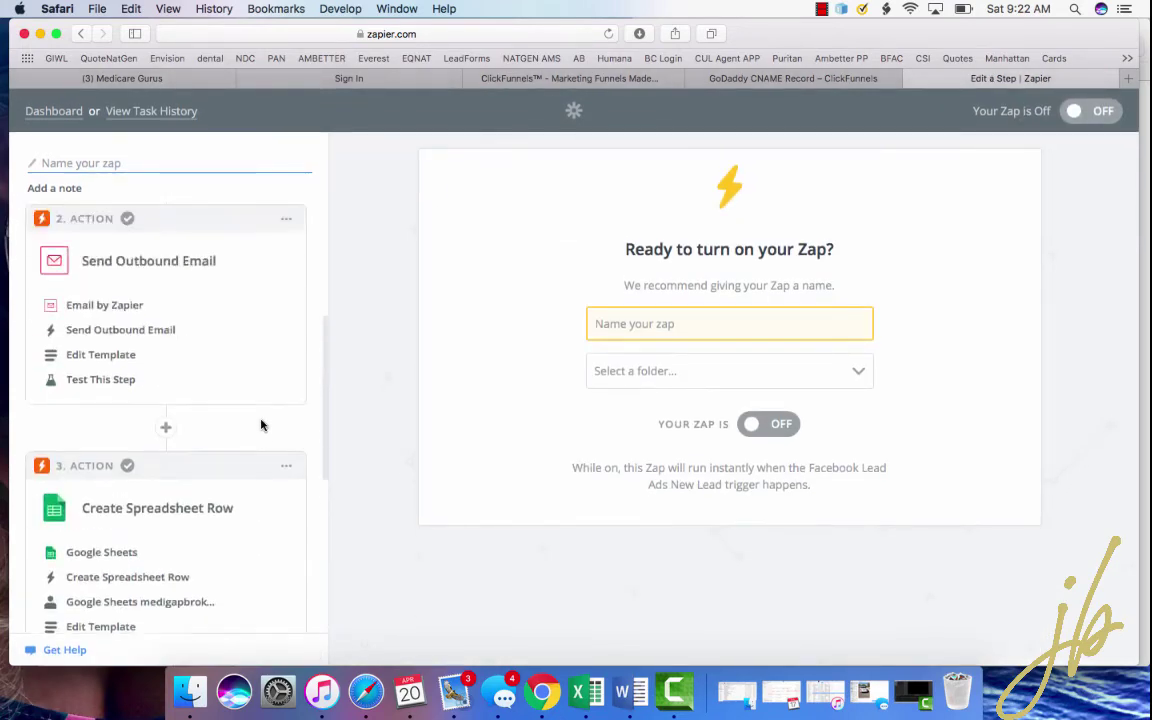
{"action": "scroll", "coordinate": [261, 425], "scroll_direction": "down", "scroll_amount": 10}
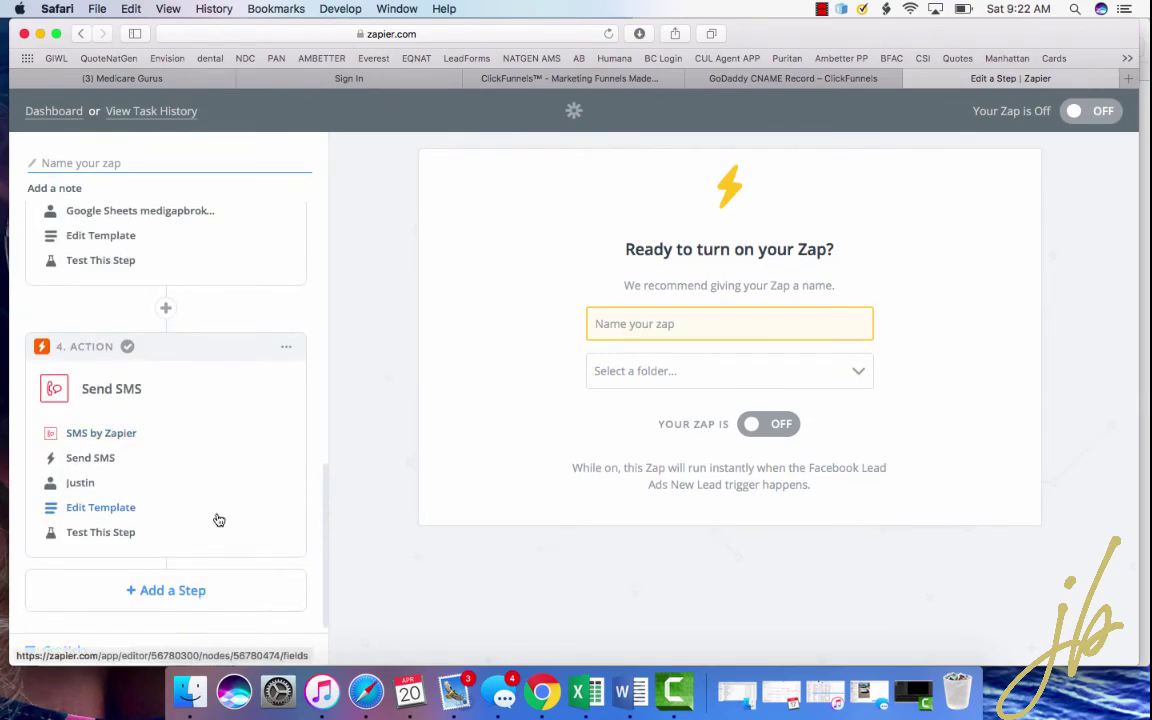
{"action": "scroll", "coordinate": [216, 517], "scroll_direction": "up", "scroll_amount": 5}
{"action": "scroll", "coordinate": [216, 517], "scroll_direction": "up", "scroll_amount": 6}
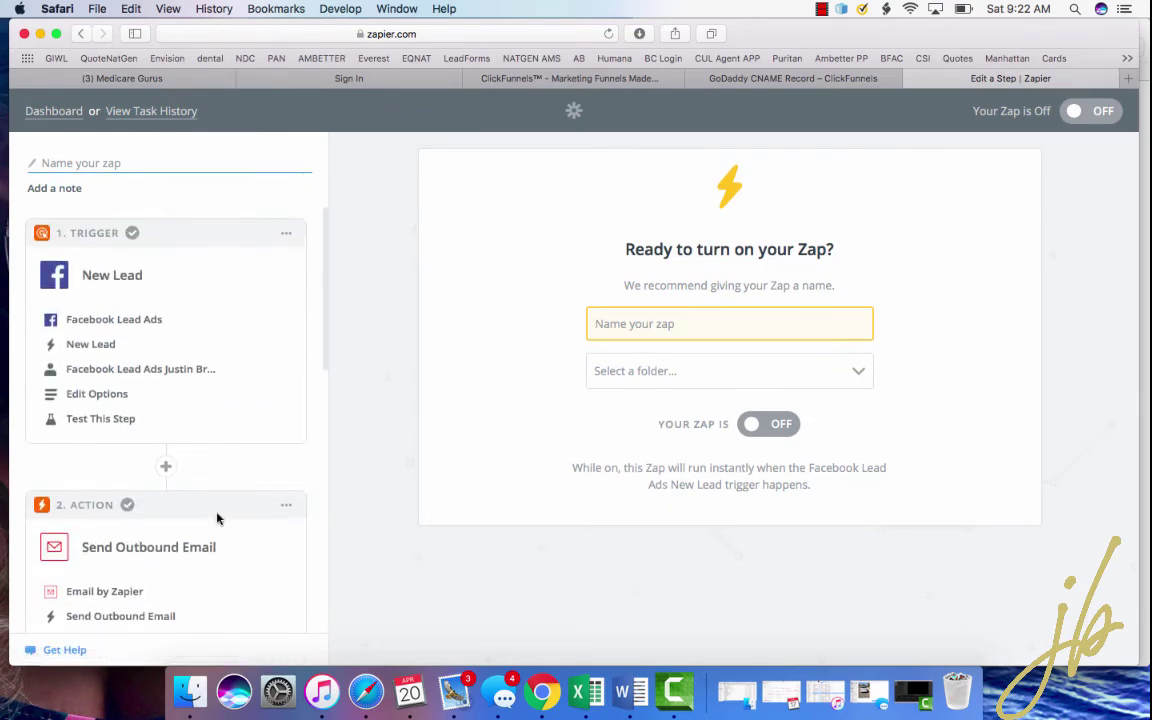
{"action": "scroll", "coordinate": [268, 396], "scroll_direction": "down", "scroll_amount": 1}
{"action": "scroll", "coordinate": [268, 396], "scroll_direction": "down", "scroll_amount": 10}
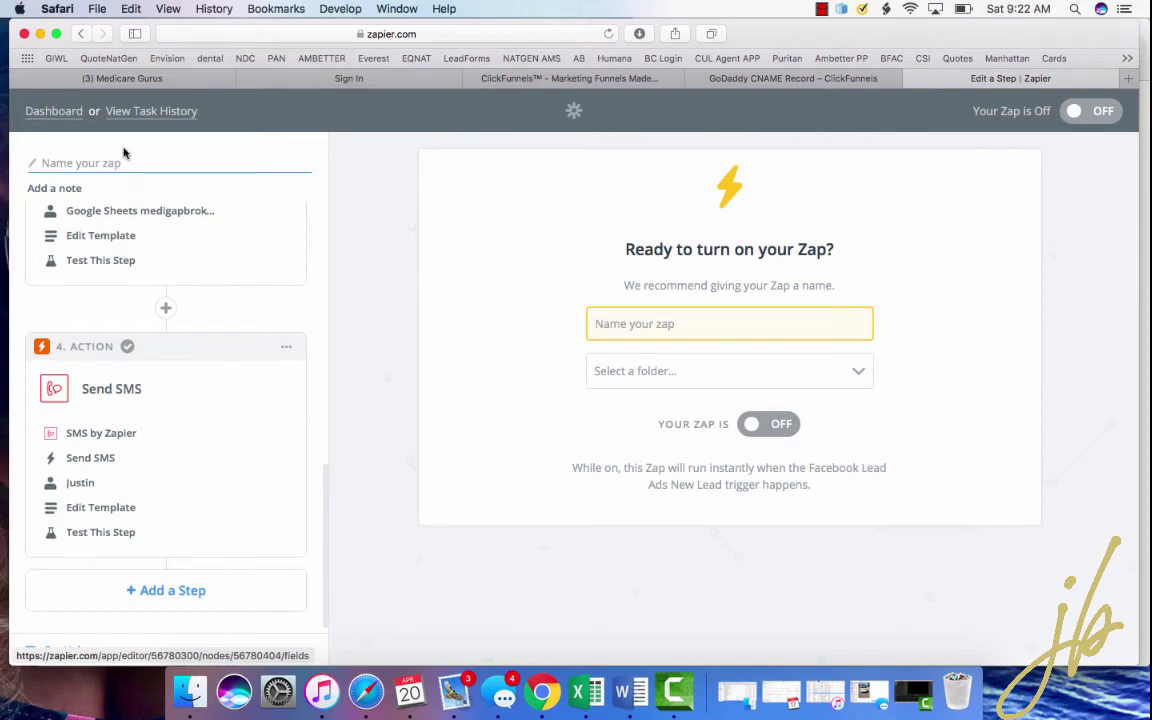
{"action": "left_click", "coordinate": [164, 588]}
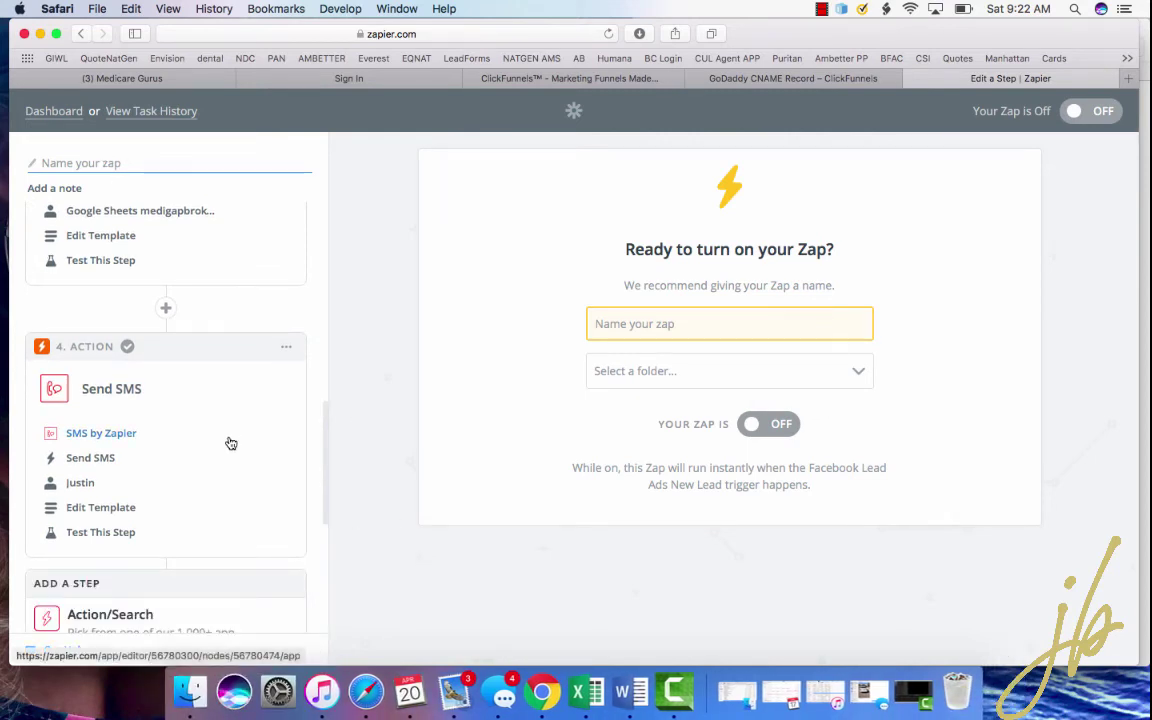
- Choose + Add a Step again and start a new Action/Search step
{"action": "scroll", "coordinate": [231, 442], "scroll_direction": "down", "scroll_amount": 7}
{"action": "scroll", "coordinate": [231, 442], "scroll_direction": "up", "scroll_amount": 6}
{"action": "scroll", "coordinate": [231, 443], "scroll_direction": "up", "scroll_amount": 10}
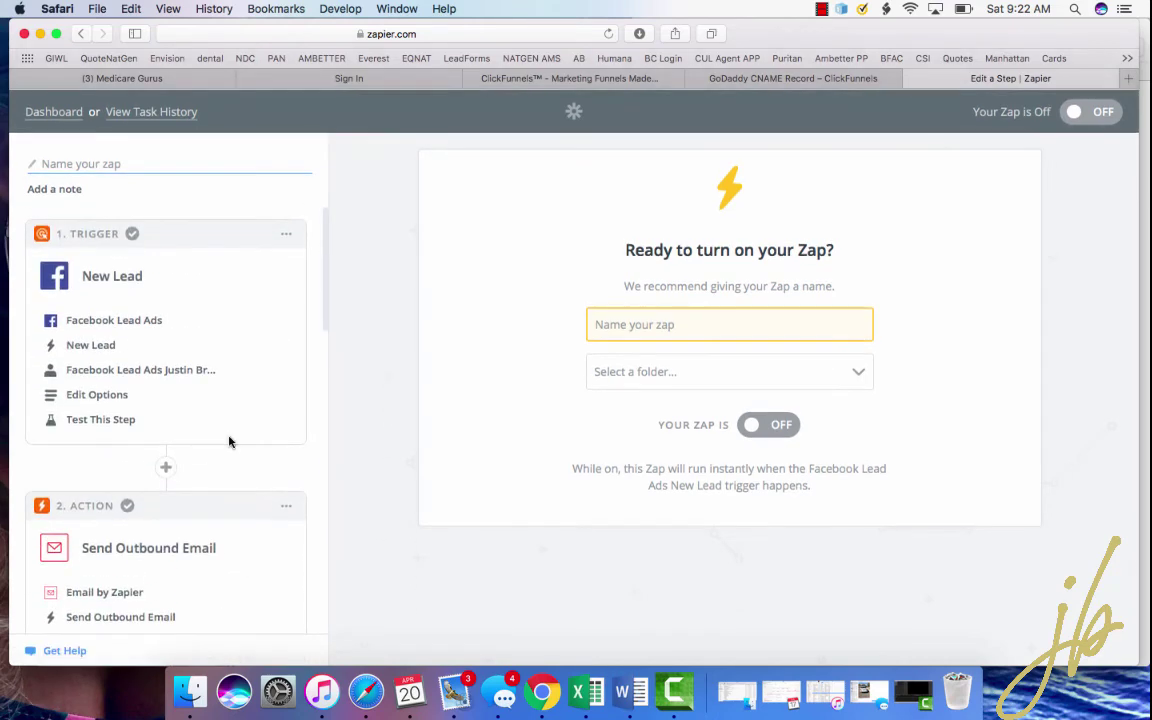
{"action": "scroll", "coordinate": [190, 420], "scroll_direction": "down", "scroll_amount": 8}
{"action": "scroll", "coordinate": [190, 420], "scroll_direction": "down", "scroll_amount": 5}
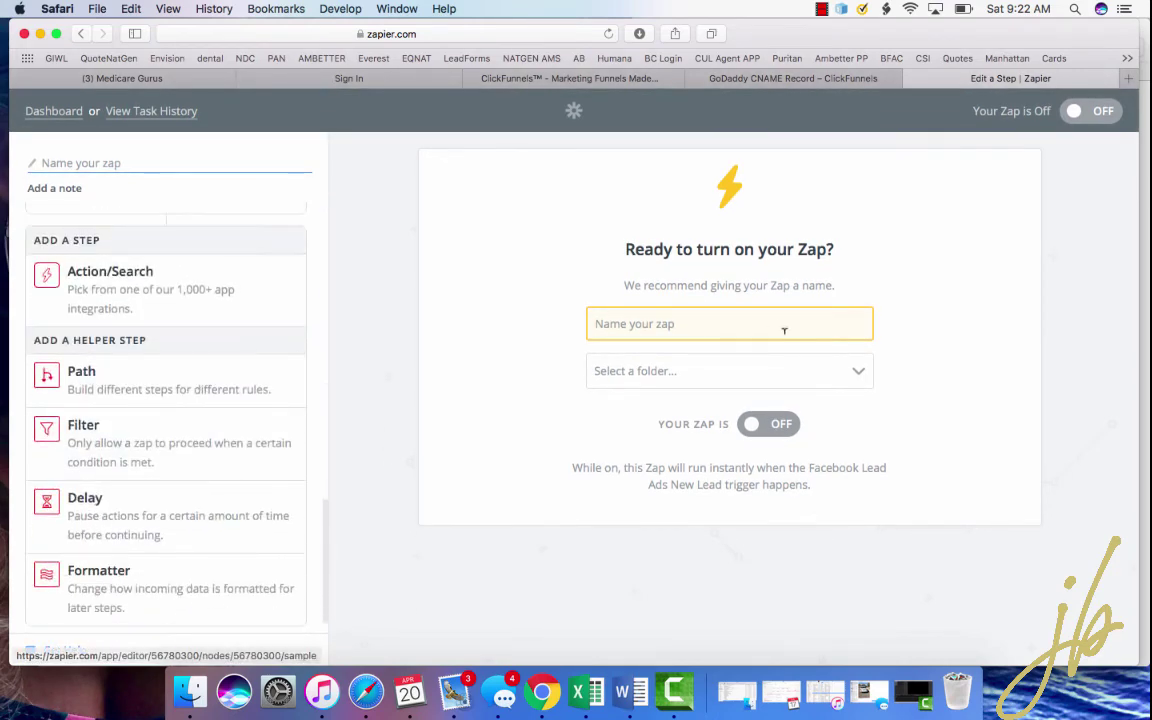
{"action": "scroll", "coordinate": [190, 400], "scroll_direction": "up", "scroll_amount": 4}
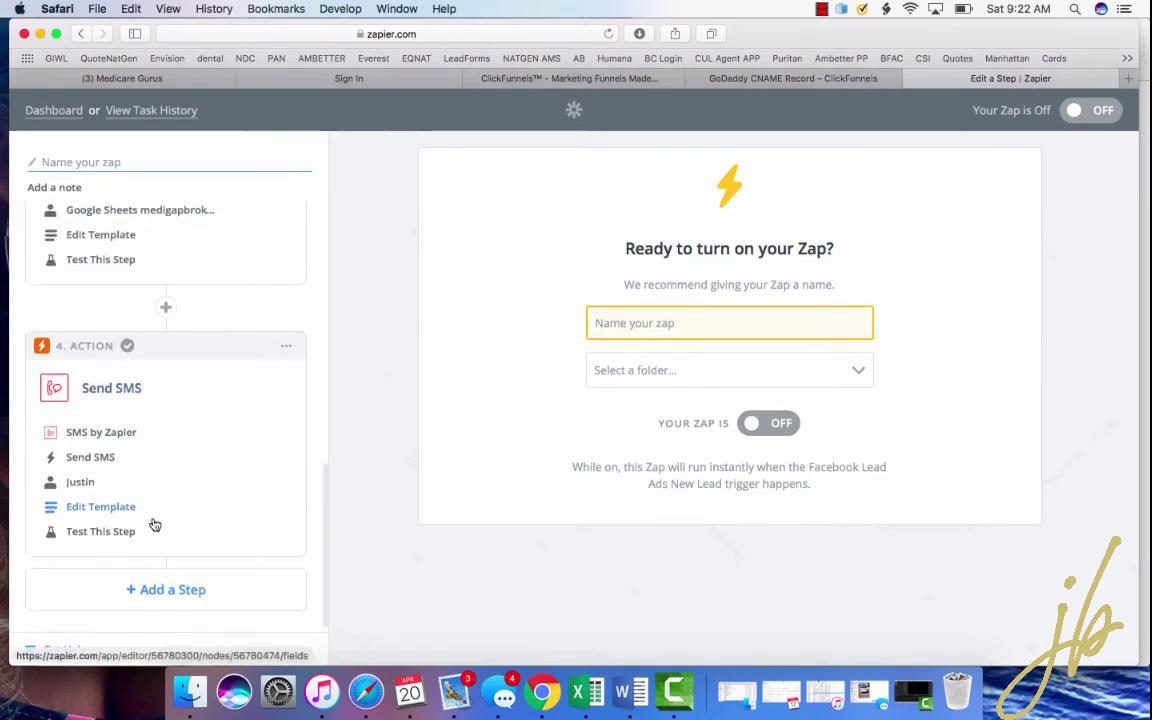
{"action": "left_click", "coordinate": [175, 589]}
{"action": "scroll", "coordinate": [216, 516], "scroll_direction": "down", "scroll_amount": 5}
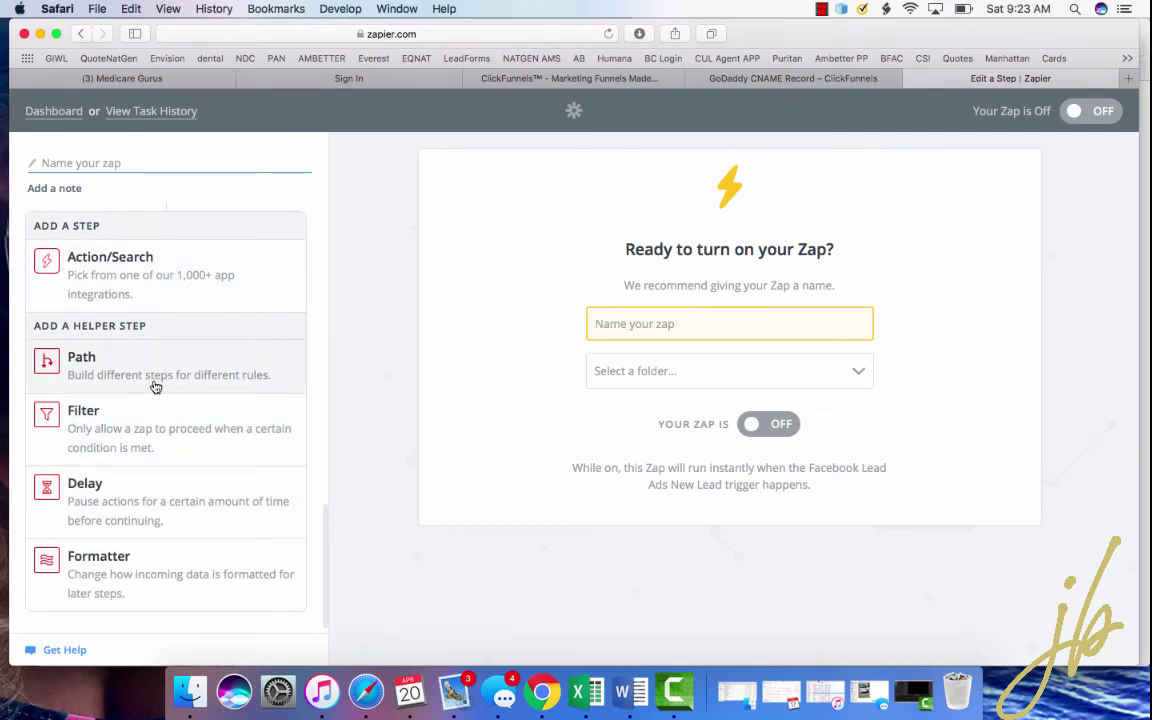
{"action": "left_click", "coordinate": [150, 272]}
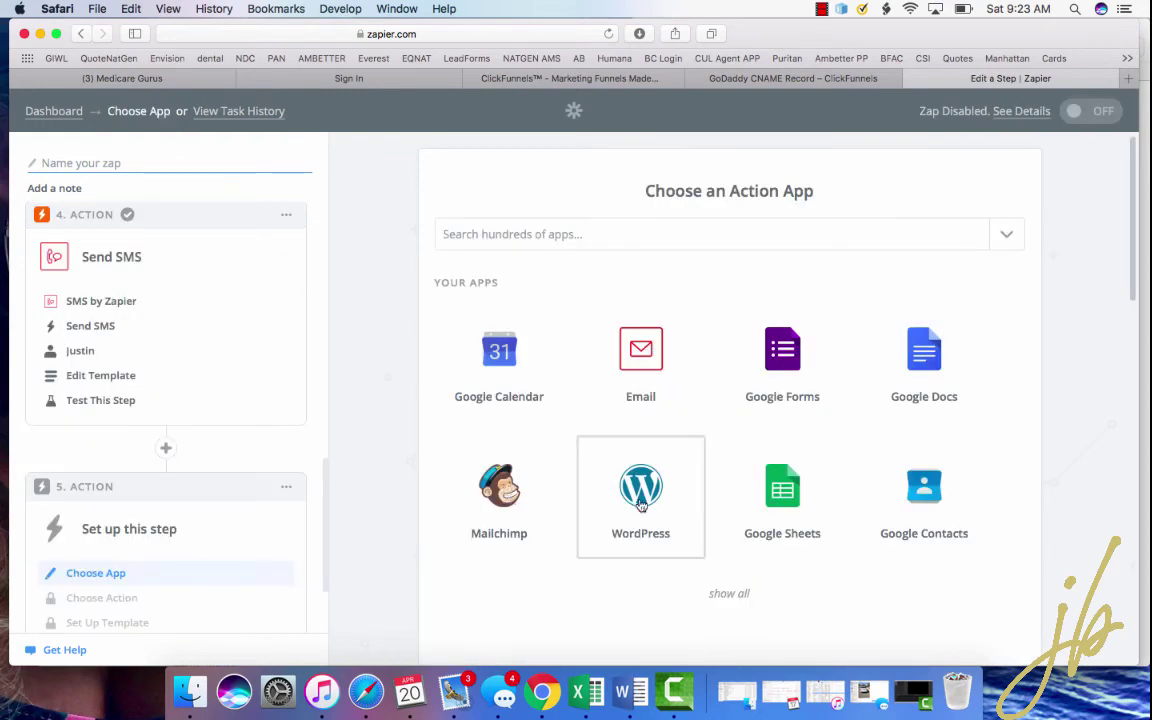
{"action": "scroll", "coordinate": [665, 487], "scroll_direction": "down", "scroll_amount": 3}
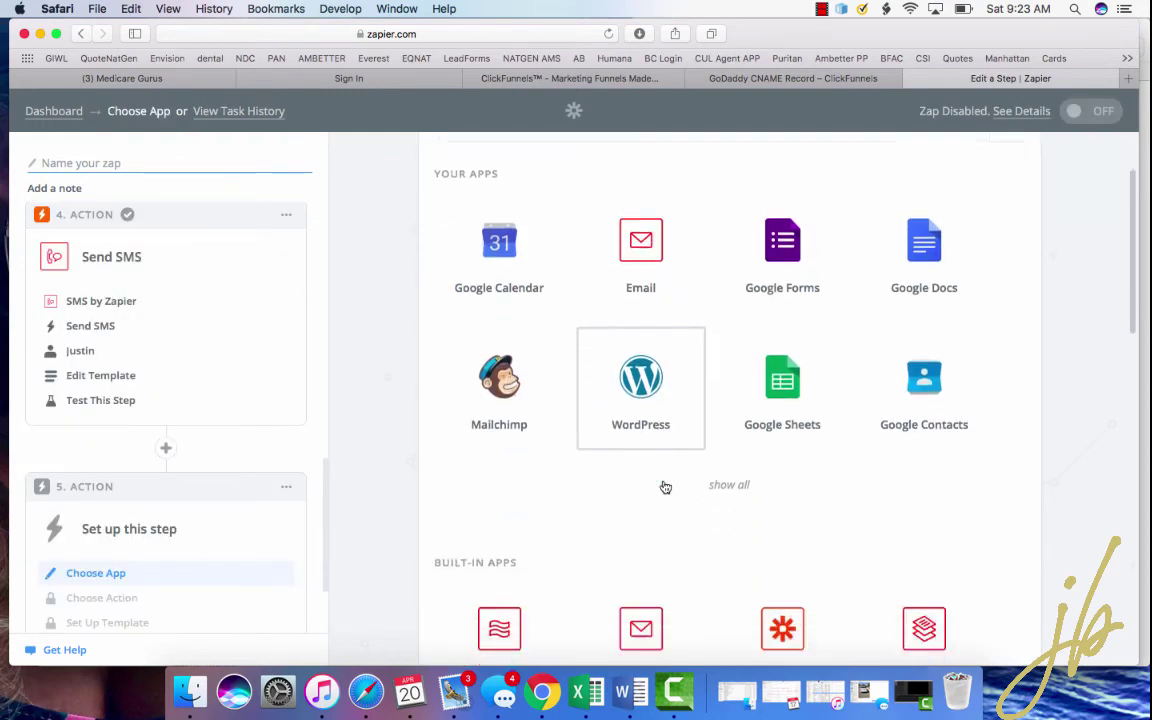
{"action": "left_click", "coordinate": [737, 465]}
{"action": "scroll", "coordinate": [737, 468], "scroll_direction": "down", "scroll_amount": 3}
{"action": "scroll", "coordinate": [737, 468], "scroll_direction": "down", "scroll_amount": 1}
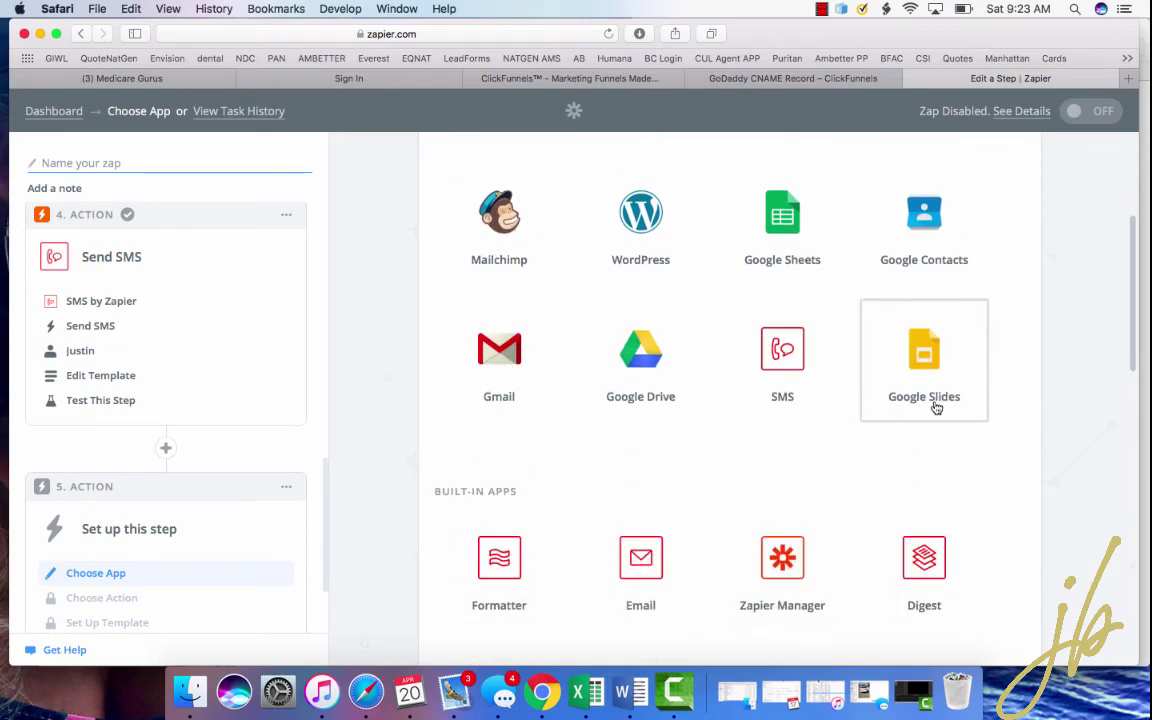
{"action": "scroll", "coordinate": [936, 406], "scroll_direction": "up", "scroll_amount": 5}
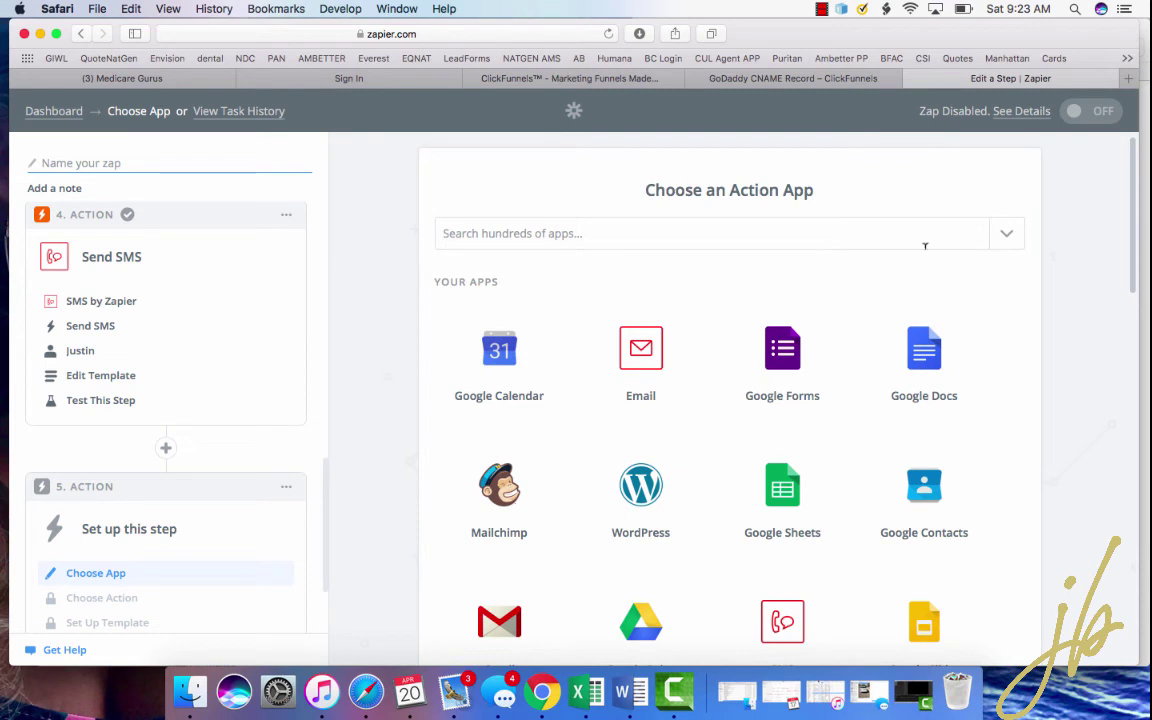
{"action": "left_click", "coordinate": [898, 228]}
{"action": "scroll", "coordinate": [671, 447], "scroll_direction": "down", "scroll_amount": 5}
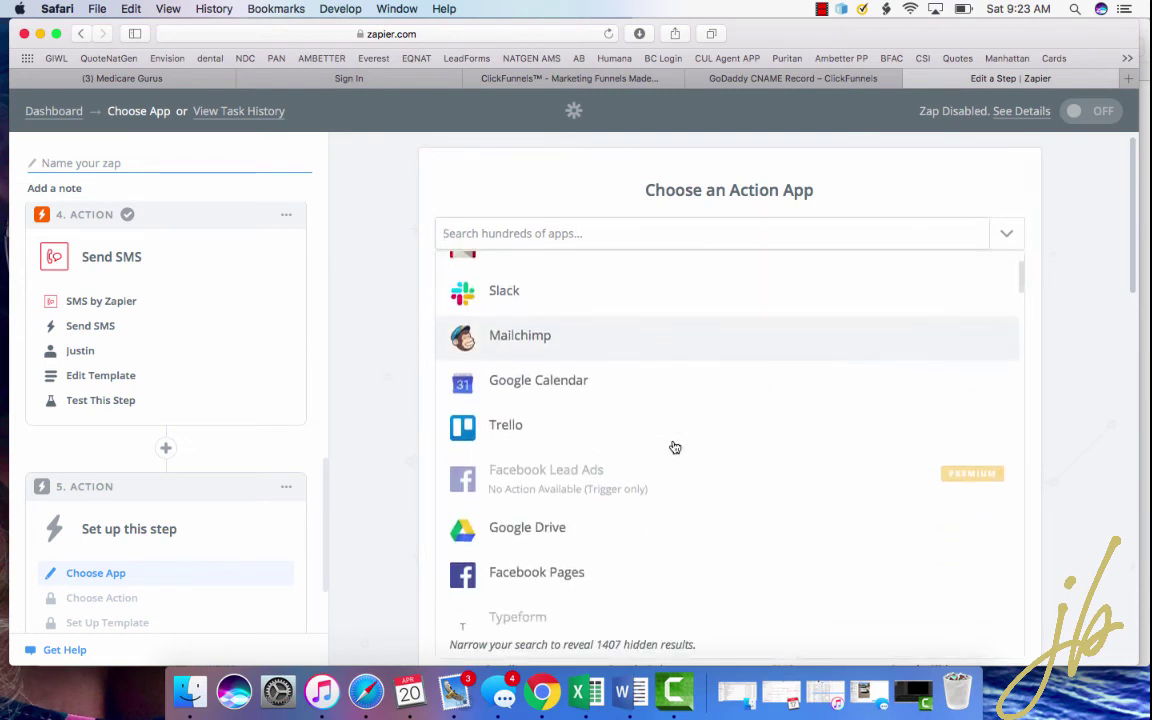
{"action": "scroll", "coordinate": [675, 447], "scroll_direction": "down", "scroll_amount": 10}
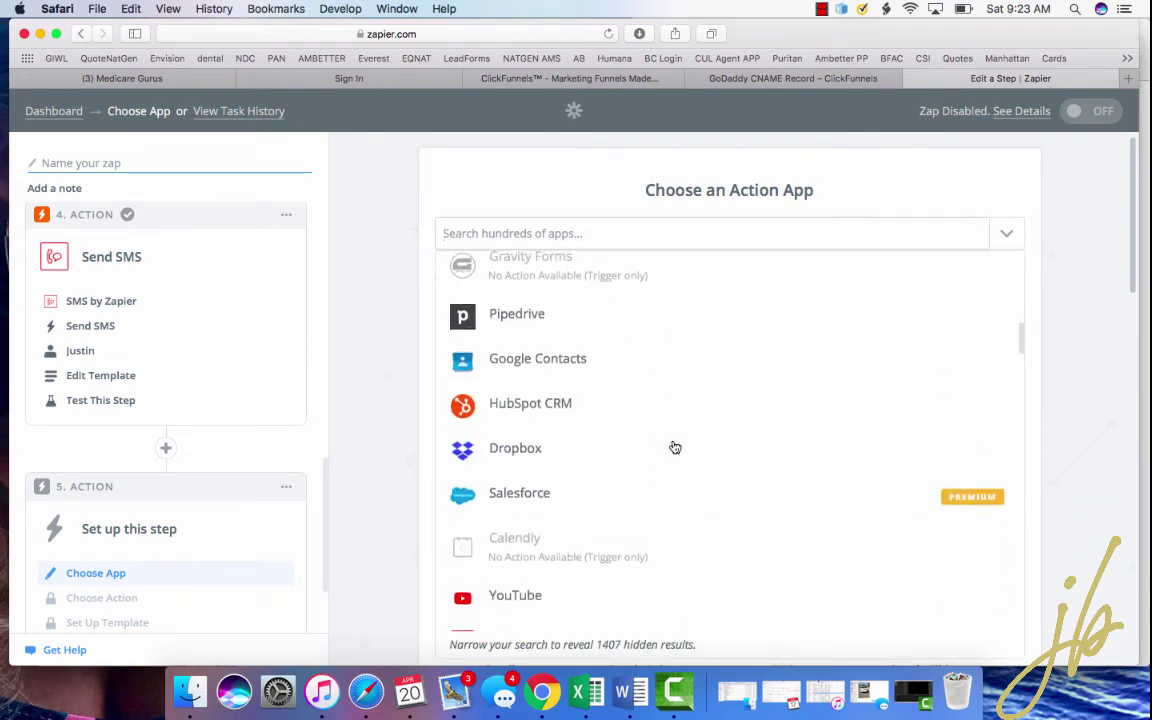
{"action": "scroll", "coordinate": [674, 447], "scroll_direction": "down", "scroll_amount": 1}
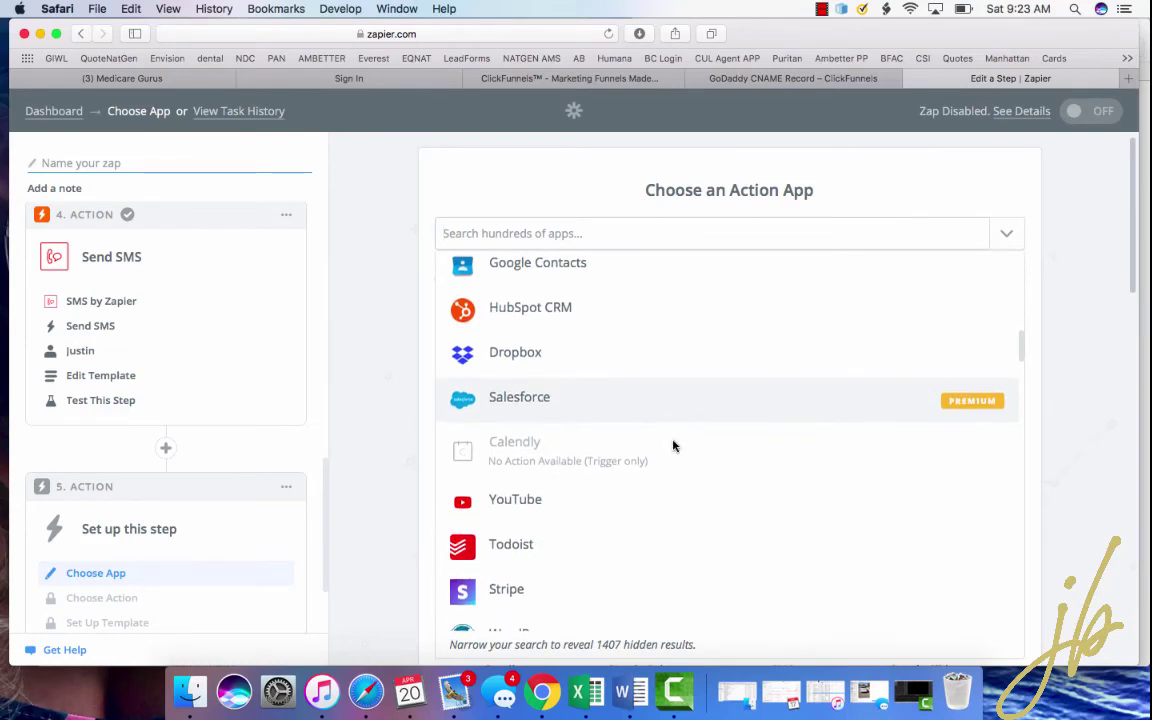
{"action": "scroll", "coordinate": [640, 421], "scroll_direction": "down", "scroll_amount": 6}
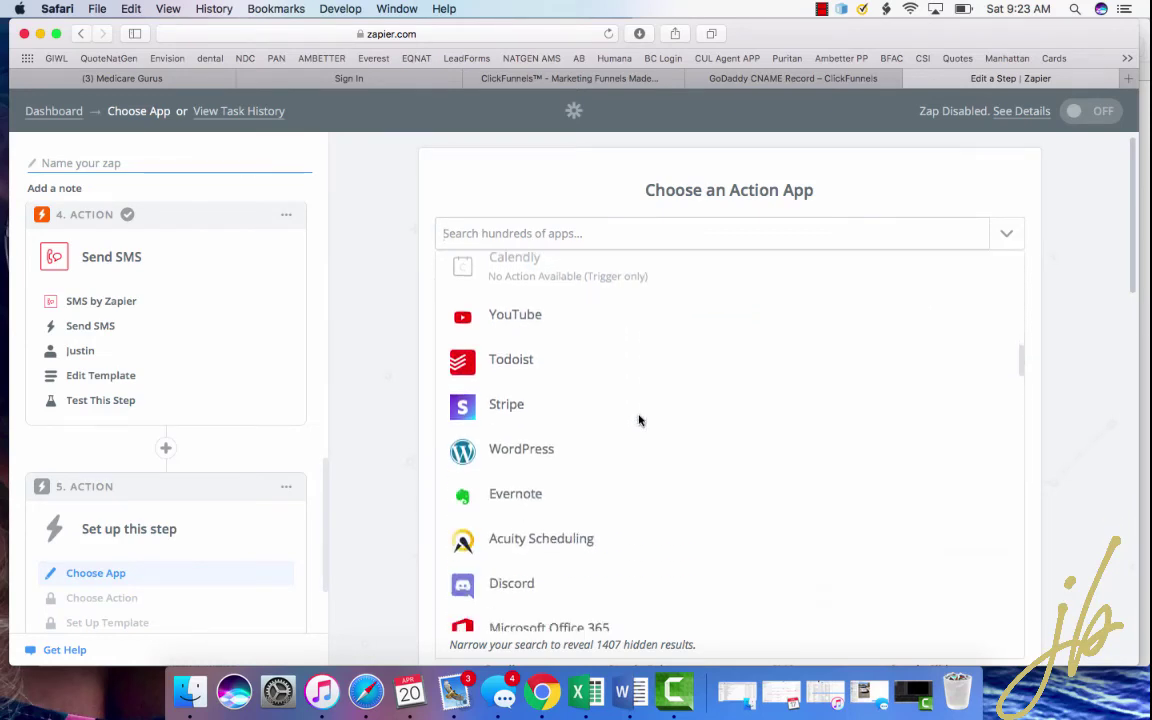
{"action": "scroll", "coordinate": [625, 379], "scroll_direction": "down", "scroll_amount": 2}
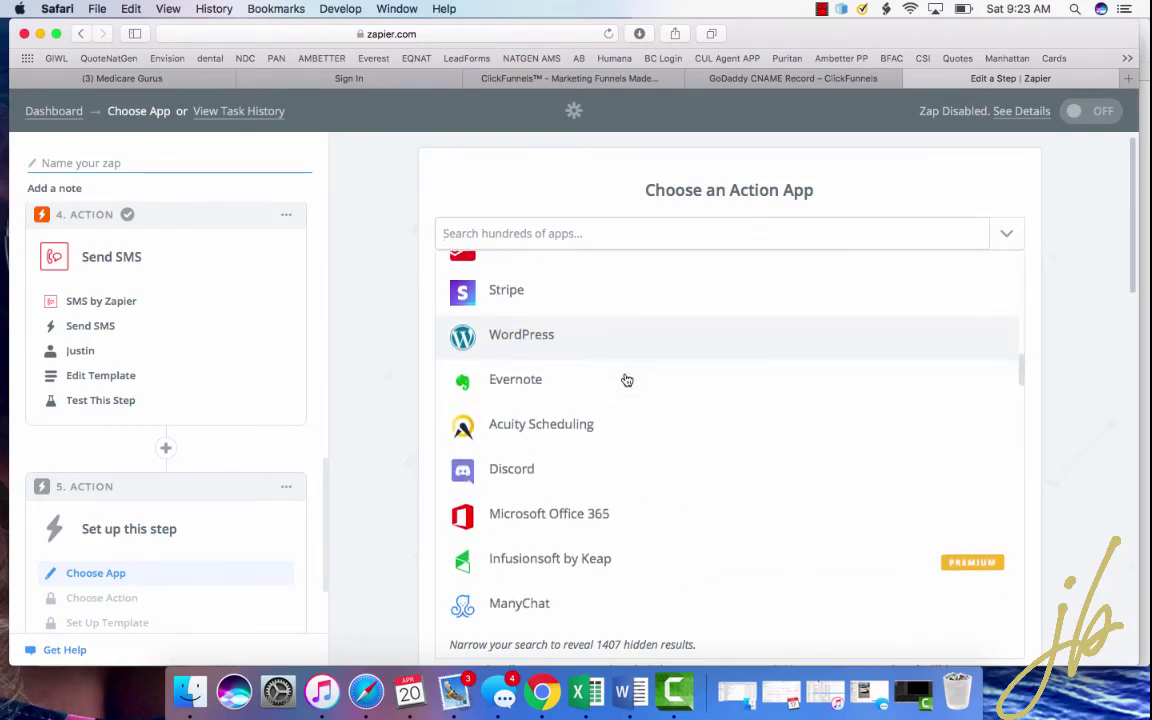
{"action": "scroll", "coordinate": [590, 373], "scroll_direction": "up", "scroll_amount": 3}
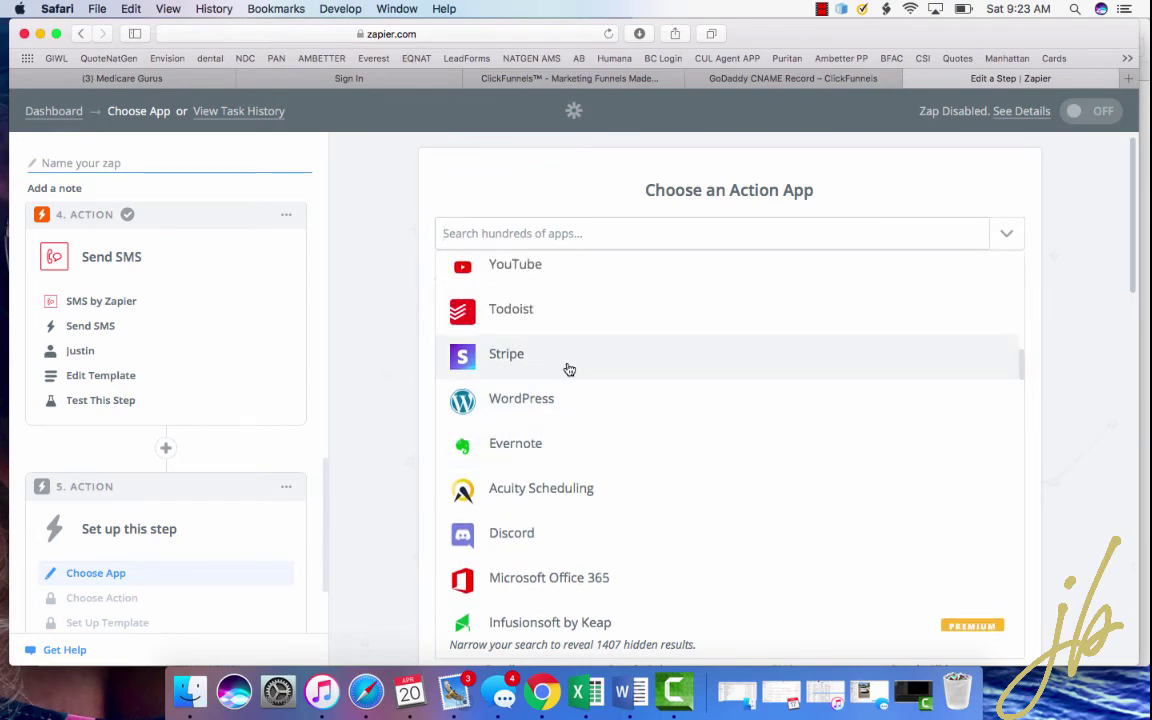
{"action": "scroll", "coordinate": [617, 440], "scroll_direction": "down", "scroll_amount": 6}
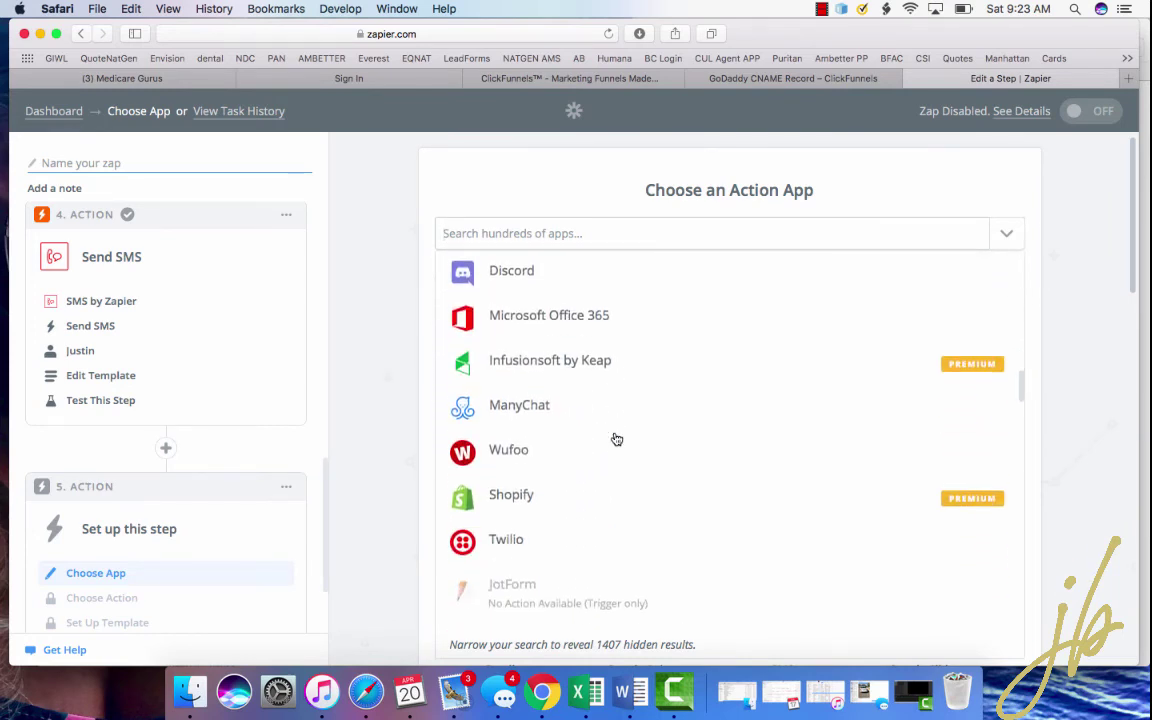
{"action": "scroll", "coordinate": [617, 440], "scroll_direction": "down", "scroll_amount": 6}
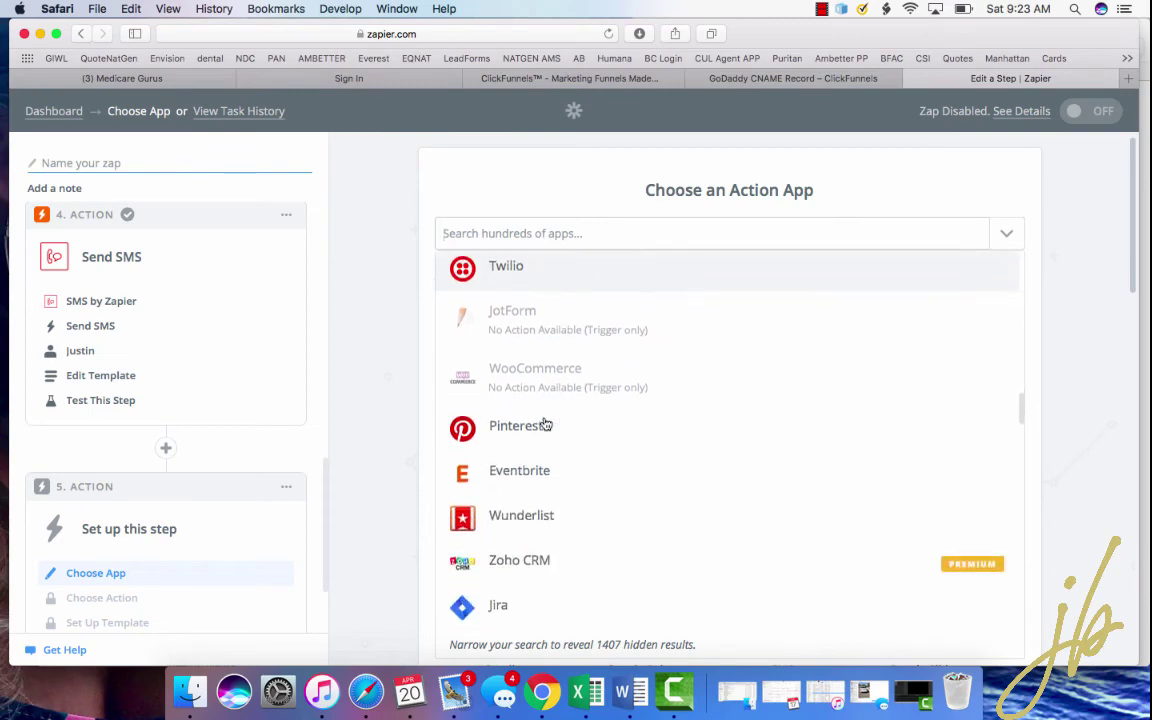
{"action": "scroll", "coordinate": [545, 425], "scroll_direction": "down", "scroll_amount": 15}
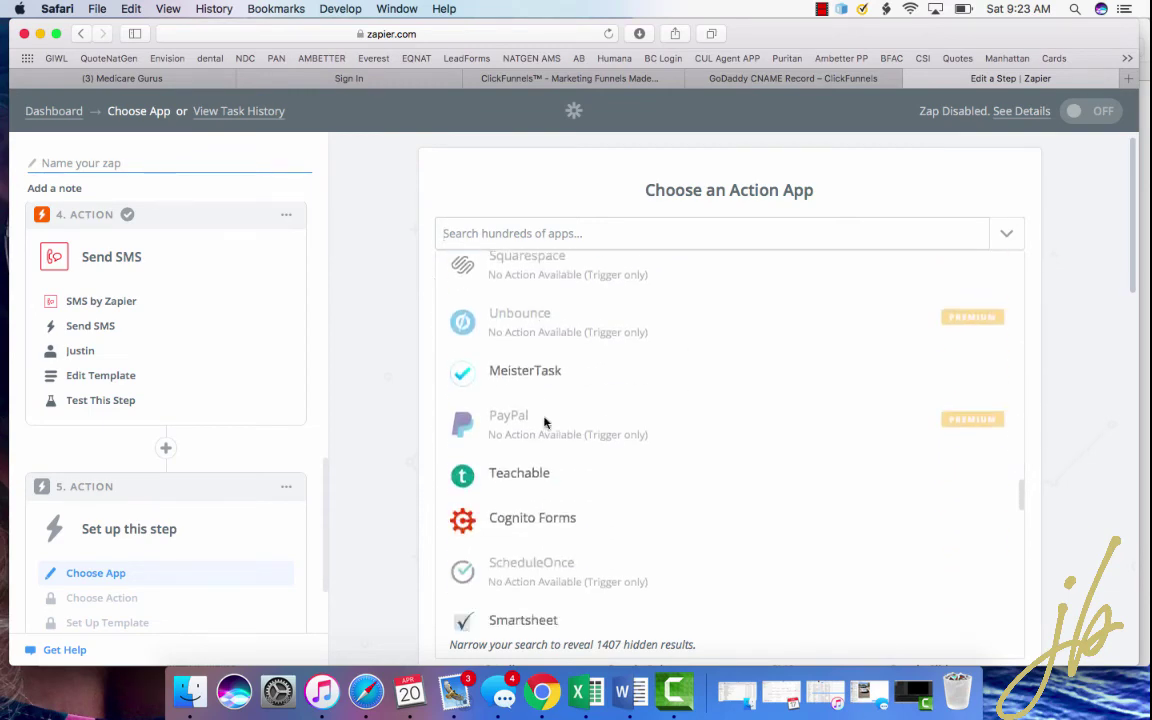
{"action": "scroll", "coordinate": [545, 425], "scroll_direction": "down", "scroll_amount": 10}
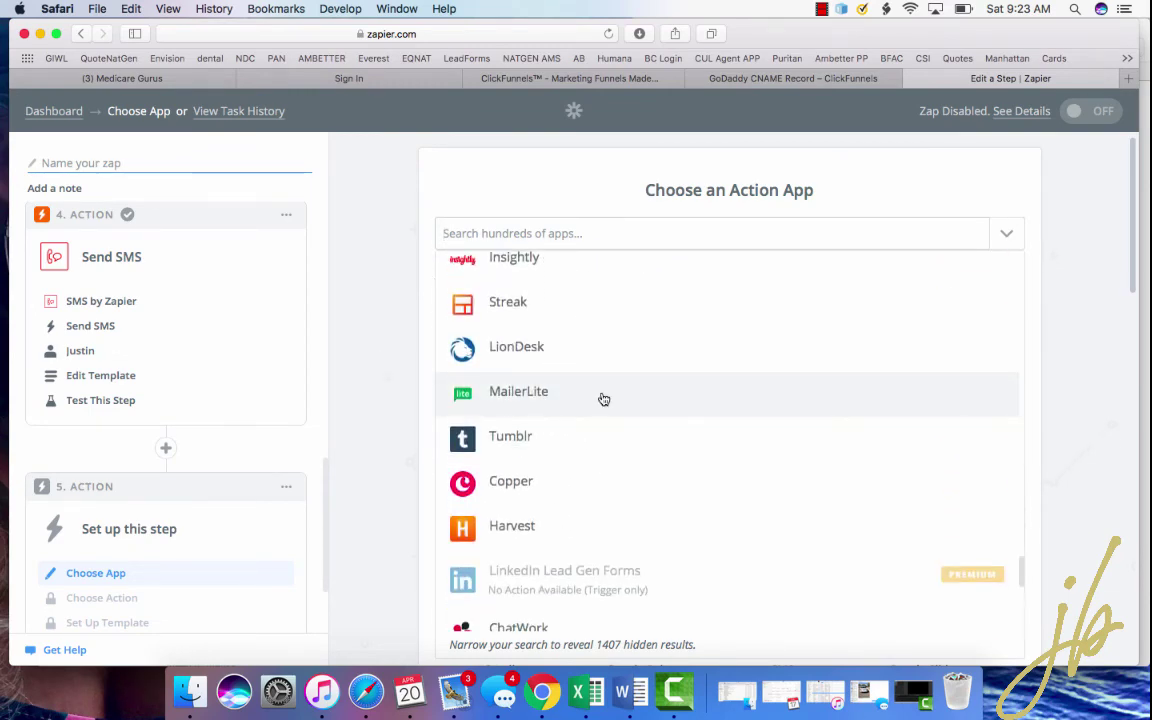
{"action": "scroll", "coordinate": [604, 399], "scroll_direction": "down", "scroll_amount": 10}
{"action": "left_click", "coordinate": [387, 271]}
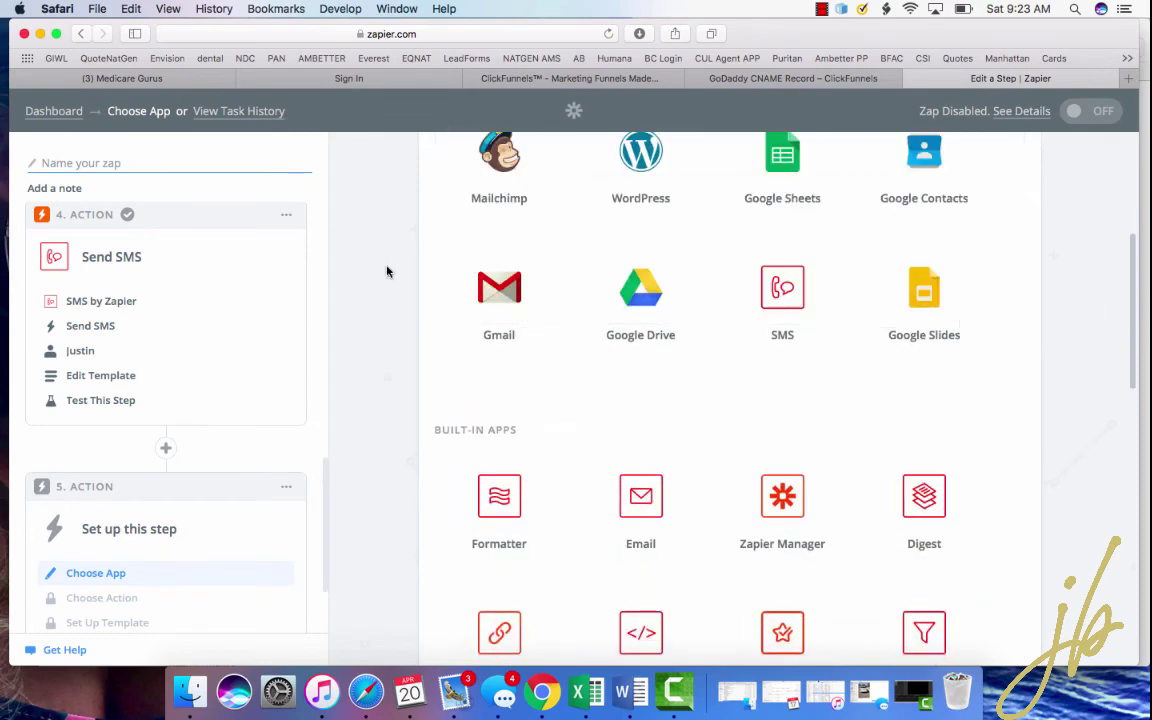
{"action": "scroll", "coordinate": [387, 271], "scroll_direction": "up", "scroll_amount": 5}
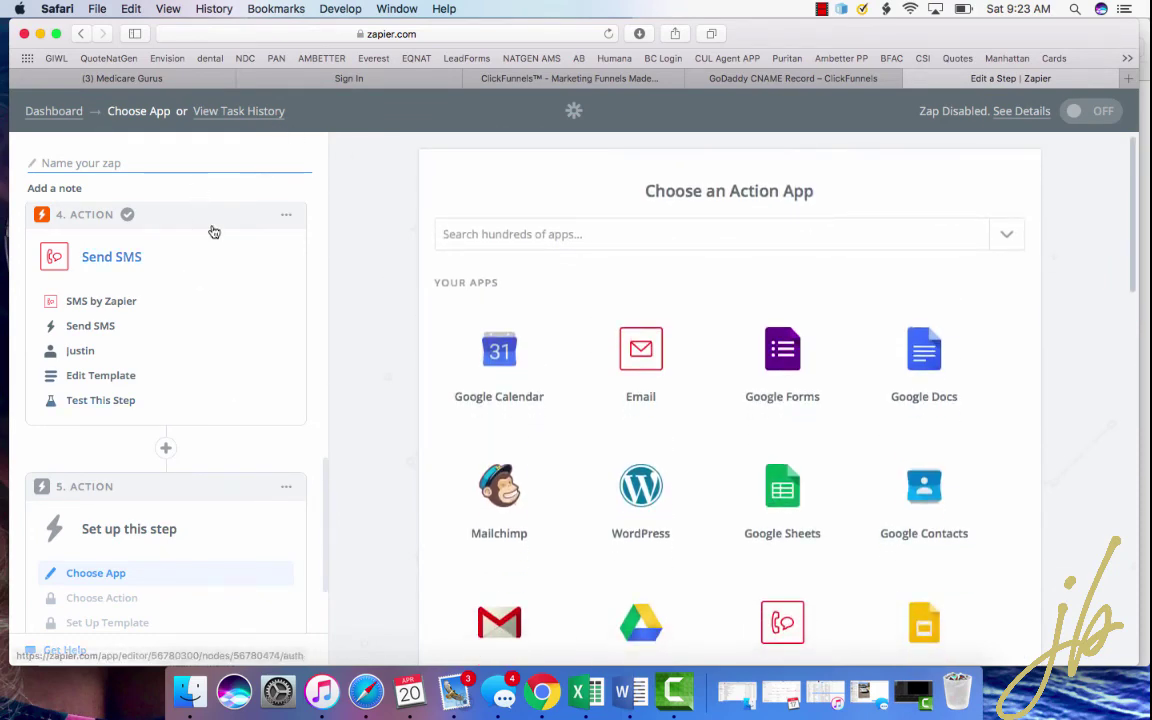
{"action": "scroll", "coordinate": [180, 355], "scroll_direction": "down", "scroll_amount": 1}
{"action": "scroll", "coordinate": [177, 352], "scroll_direction": "up", "scroll_amount": 3}
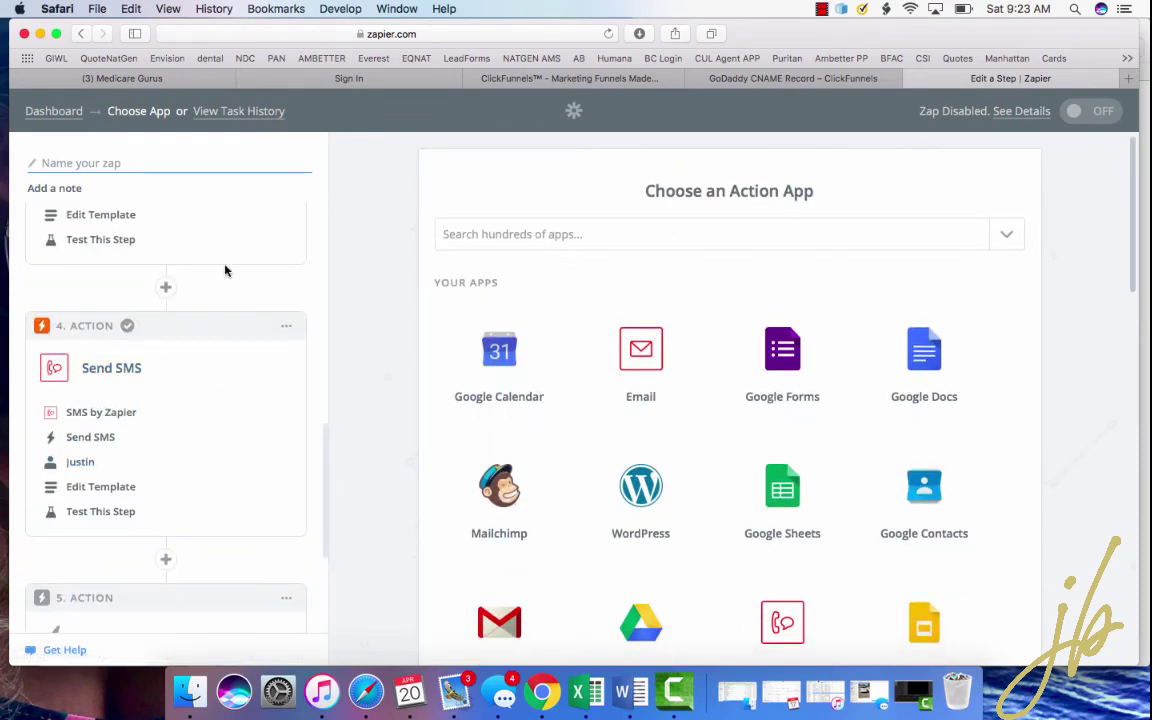
{"action": "scroll", "coordinate": [228, 300], "scroll_direction": "up", "scroll_amount": 4}
{"action": "scroll", "coordinate": [231, 324], "scroll_direction": "up", "scroll_amount": 5}
{"action": "scroll", "coordinate": [231, 324], "scroll_direction": "down", "scroll_amount": 4}
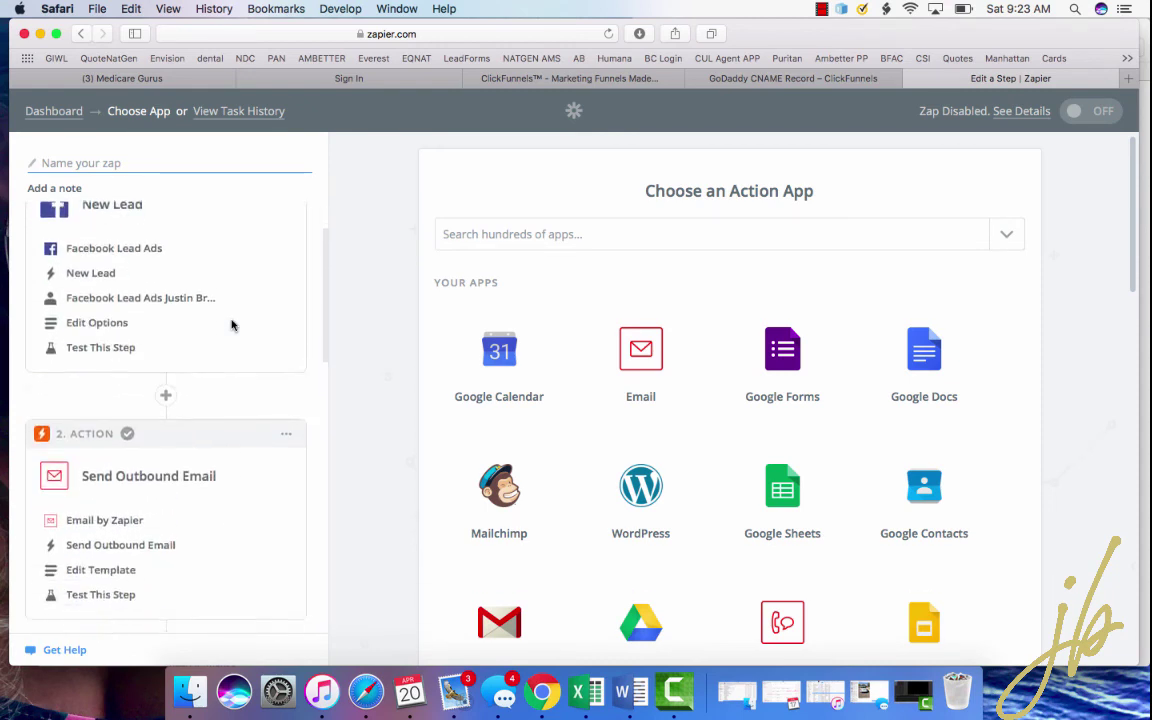
{"action": "scroll", "coordinate": [200, 450], "scroll_direction": "down", "scroll_amount": 6}
{"action": "scroll", "coordinate": [175, 400], "scroll_direction": "up", "scroll_amount": 3}
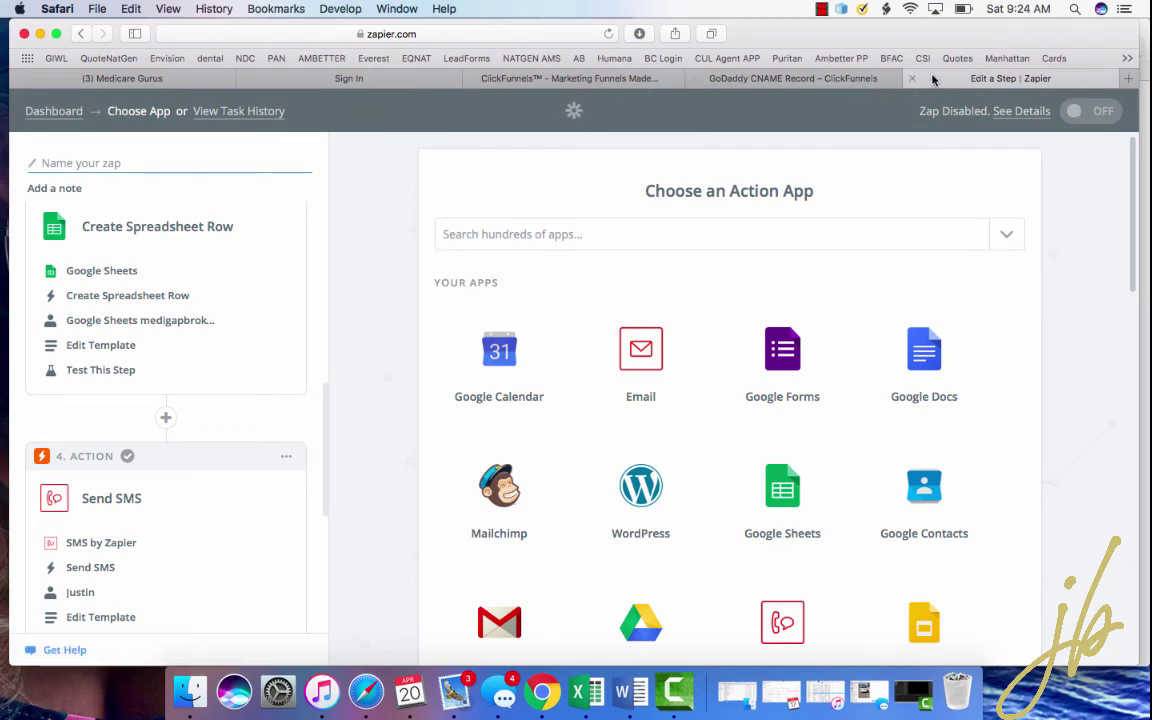
- Return to the Dashboard and scroll down to the Drafts list
{"action": "left_click", "coordinate": [54, 111]}
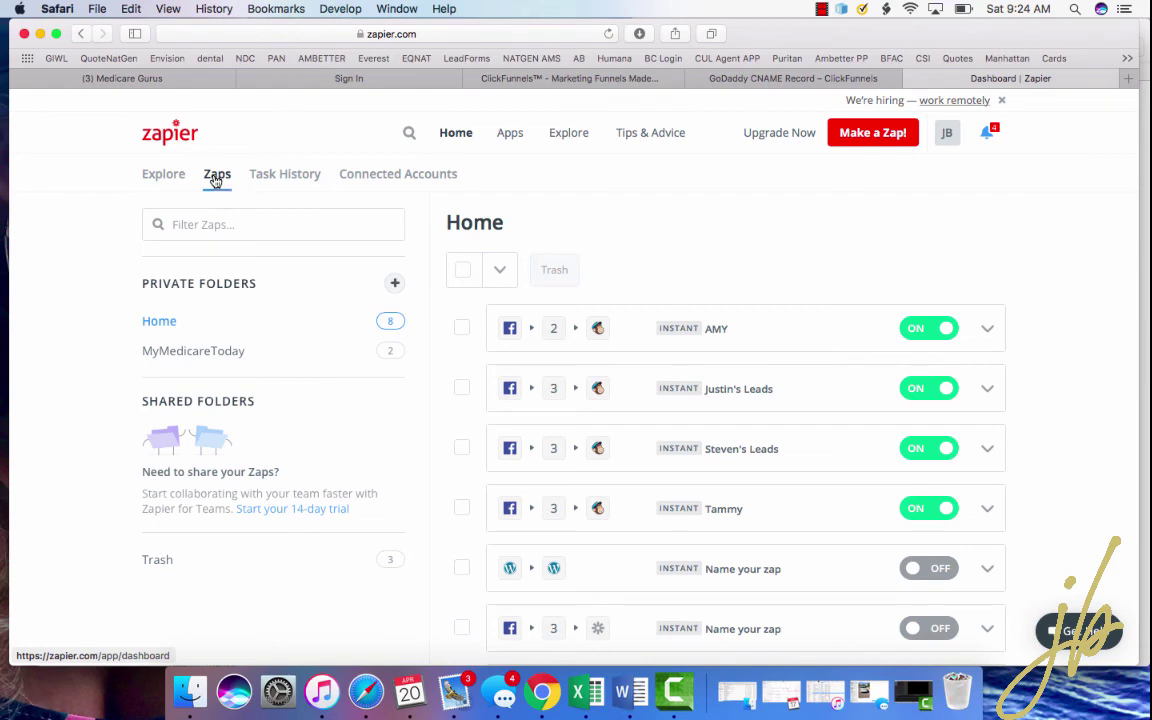
{"action": "scroll", "coordinate": [656, 347], "scroll_direction": "down", "scroll_amount": 3}
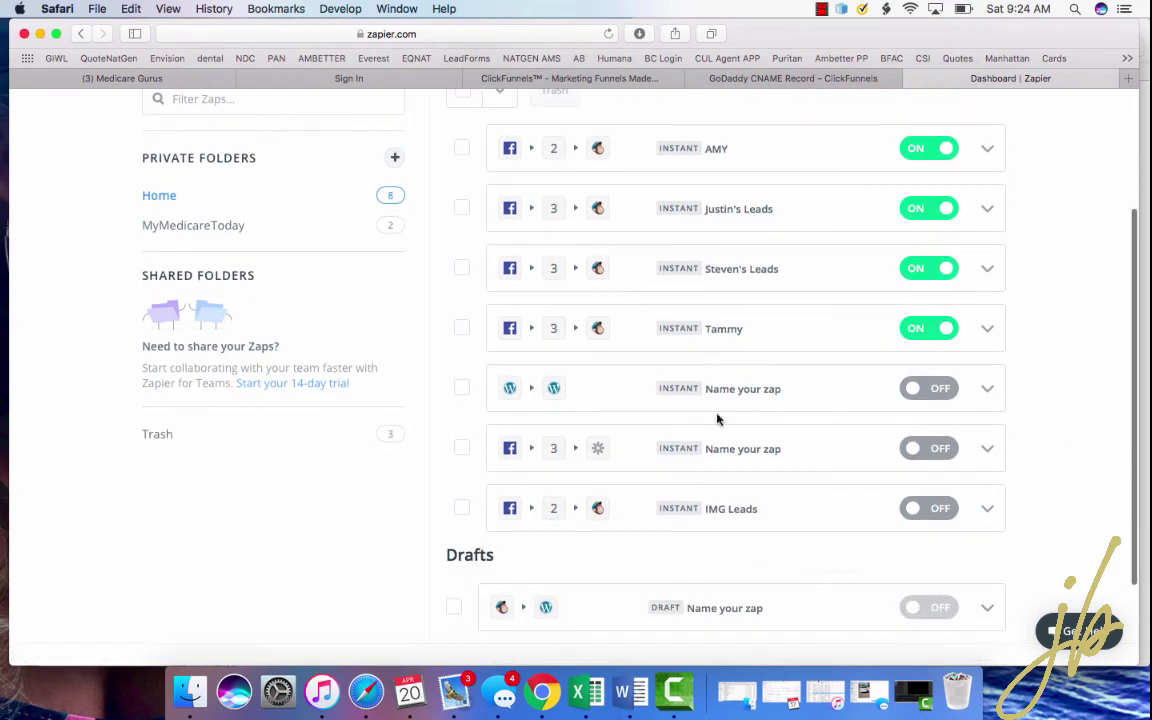
{"action": "scroll", "coordinate": [762, 222], "scroll_direction": "down", "scroll_amount": 2}
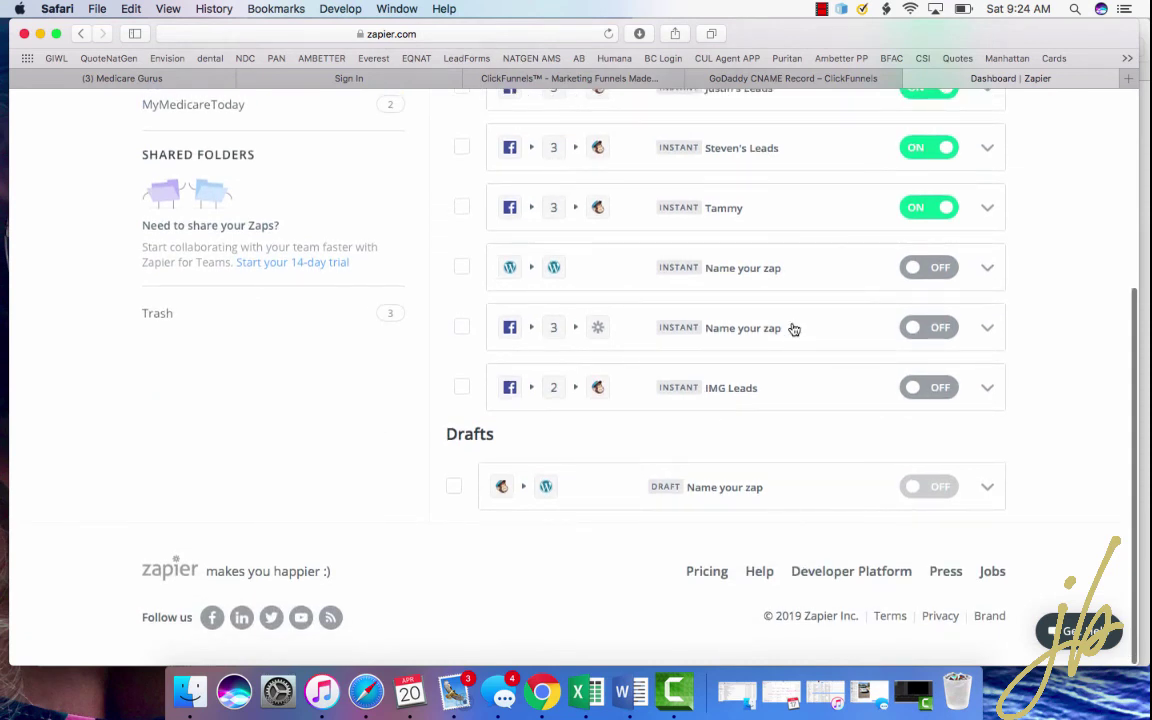
- Trash the untitled draft zap and confirm 'Really move to trash?'
{"action": "left_click", "coordinate": [986, 487]}
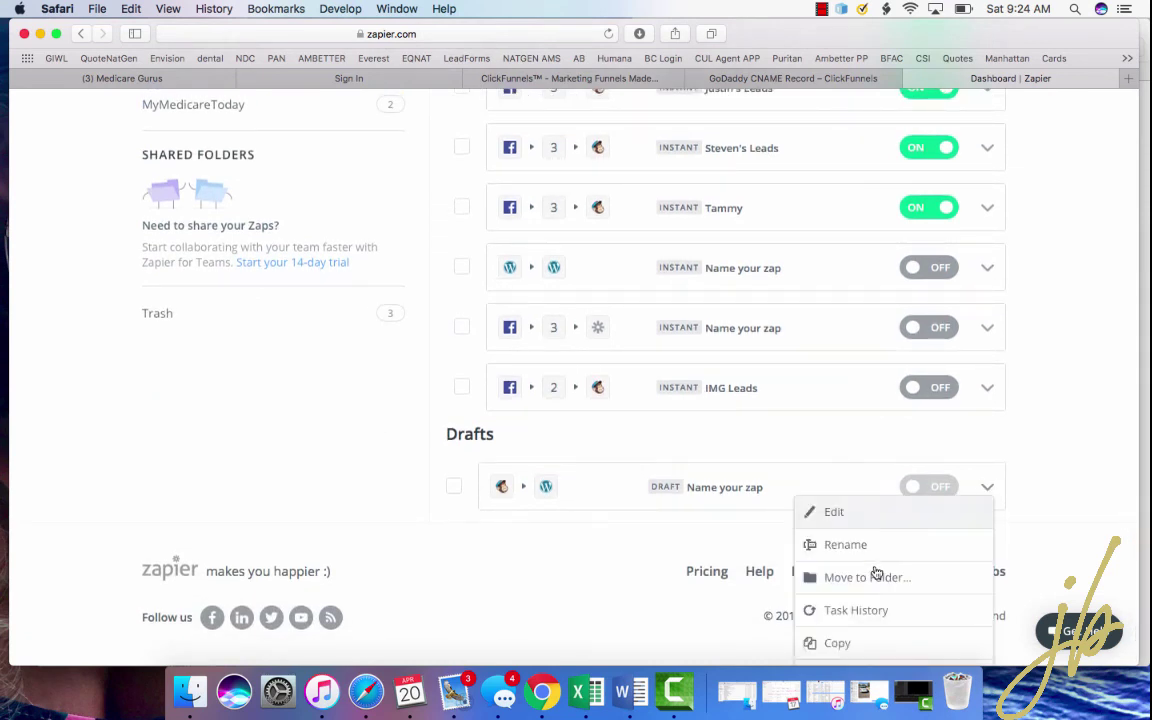
{"action": "scroll", "coordinate": [854, 605], "scroll_direction": "down", "scroll_amount": 1}
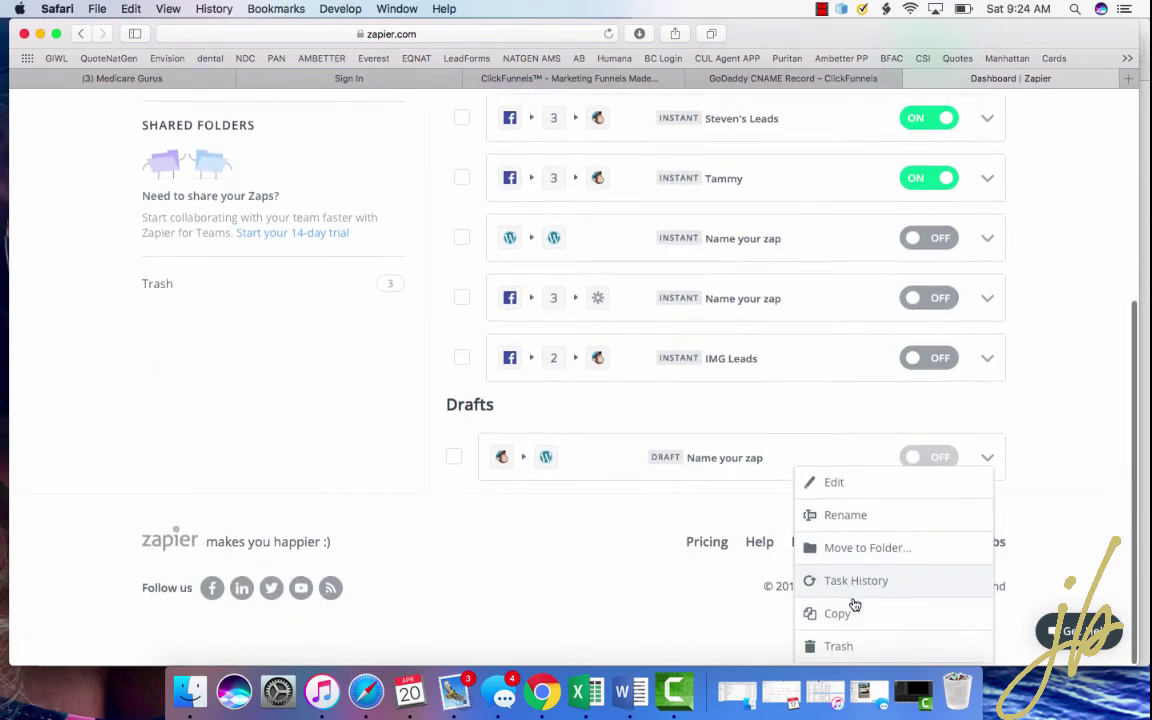
{"action": "left_click", "coordinate": [852, 651]}
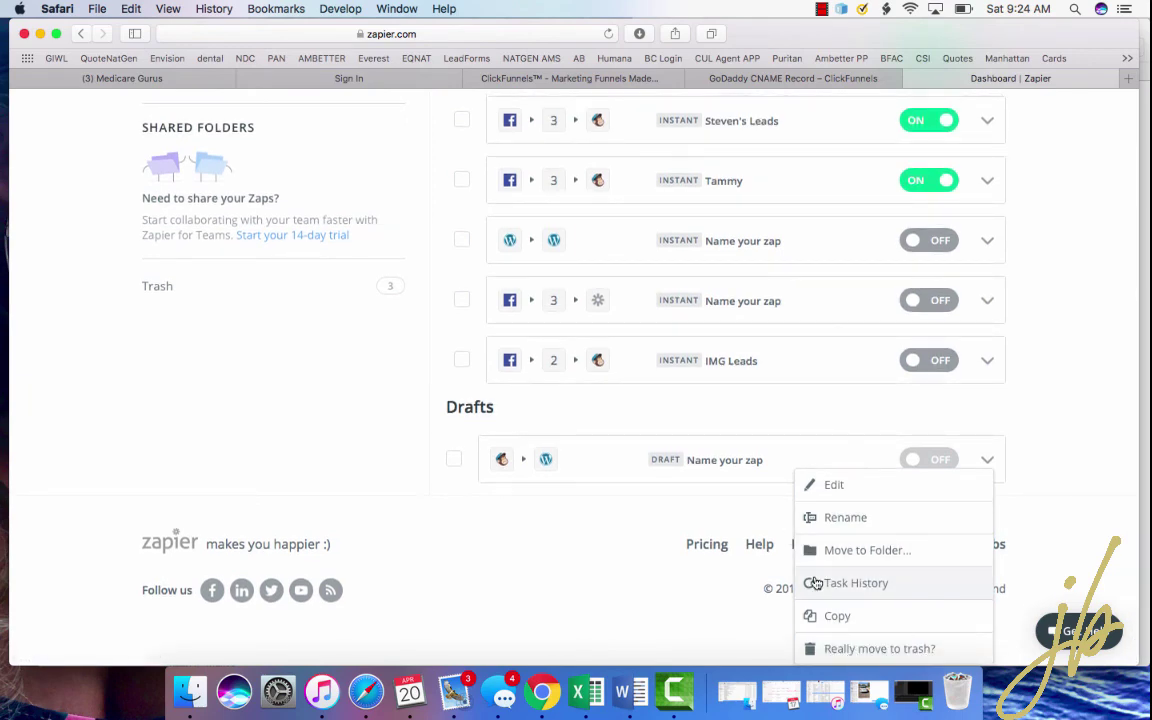
{"action": "left_click", "coordinate": [855, 647]}
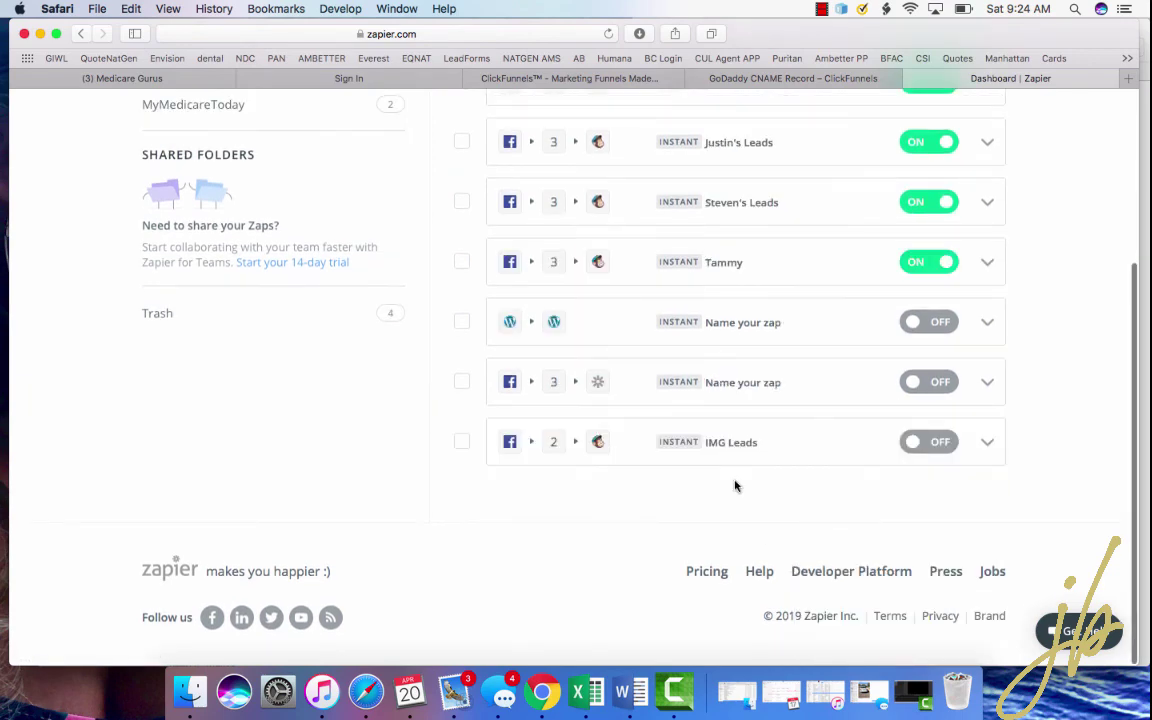
- Look over the Home list of seven zaps, then click at the top of the window
{"action": "scroll", "coordinate": [735, 483], "scroll_direction": "down", "scroll_amount": 10}
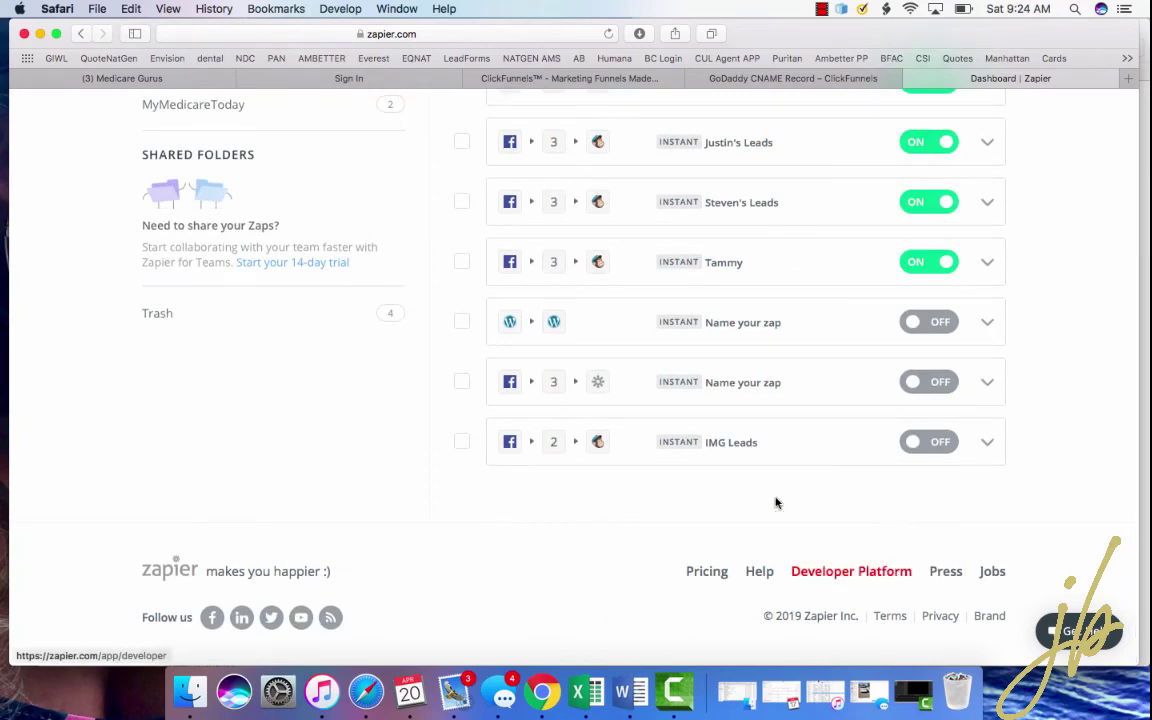
{"action": "scroll", "coordinate": [648, 360], "scroll_direction": "up", "scroll_amount": 5}
{"action": "scroll", "coordinate": [648, 360], "scroll_direction": "down", "scroll_amount": 1}
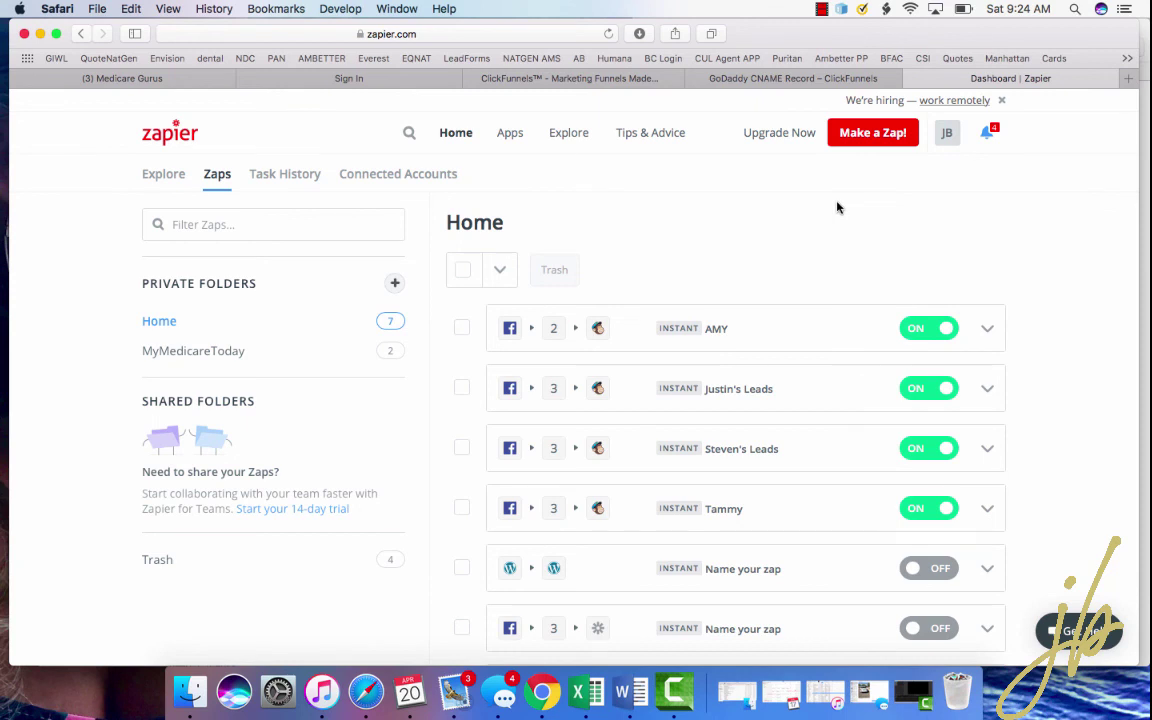
{"action": "scroll", "coordinate": [838, 207], "scroll_direction": "up", "scroll_amount": 1}
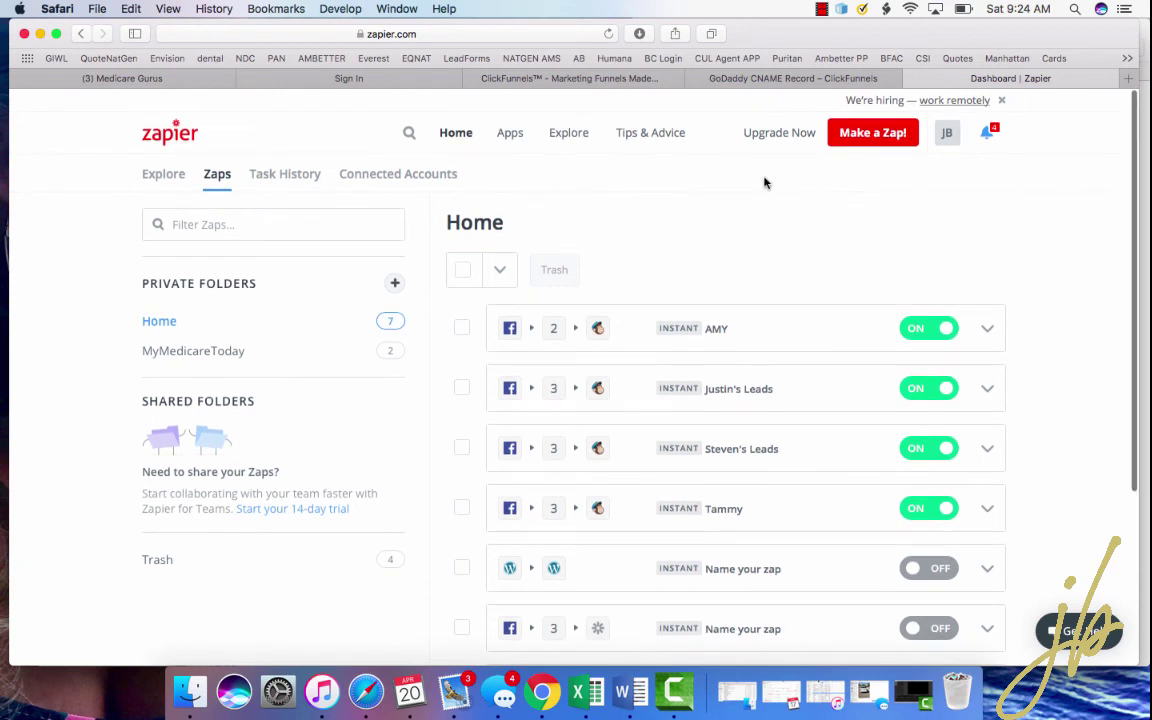
{"action": "left_click", "coordinate": [821, 9]}
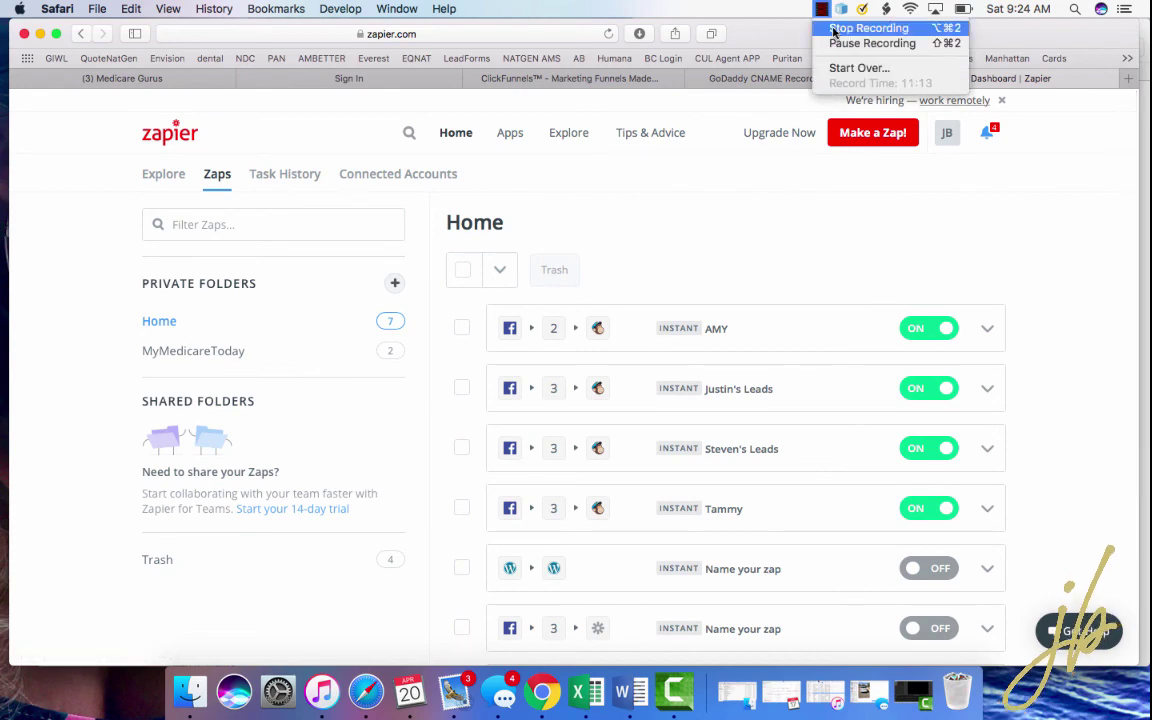
{"action": "left_click", "coordinate": [843, 30]}
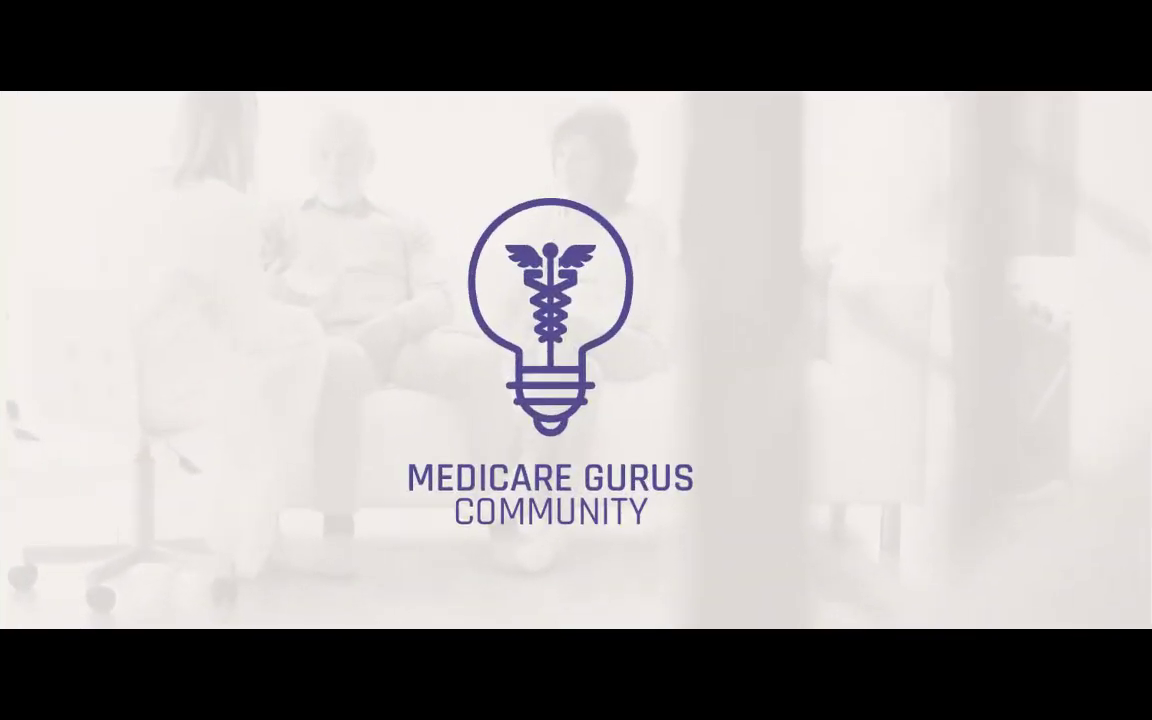